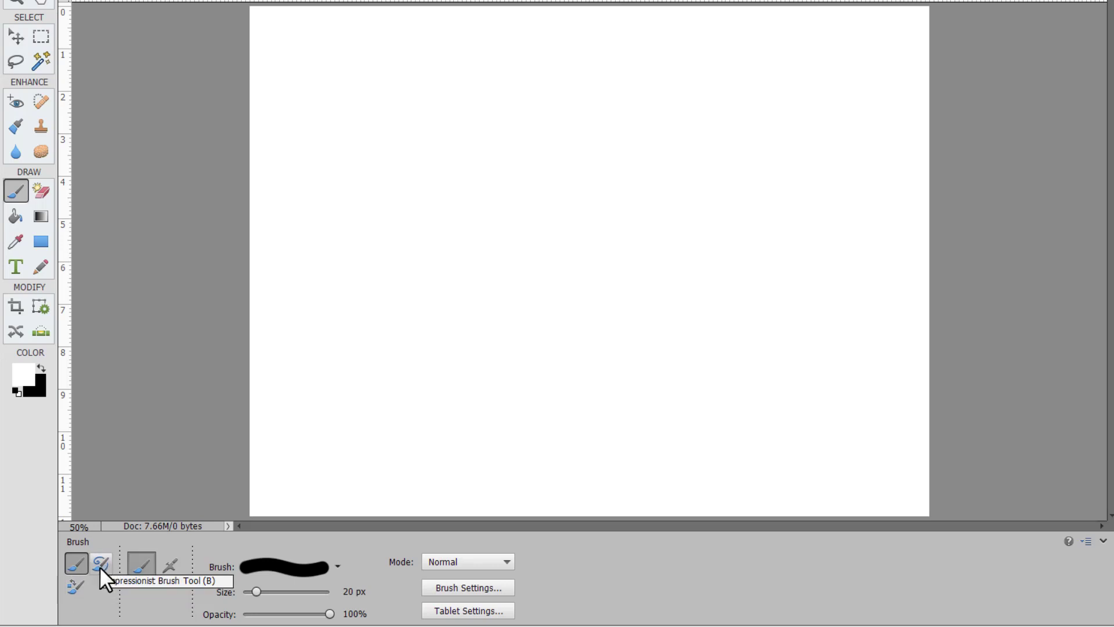
# Paint a black looping scribble with three horizontal lines below it and two above.
pyautogui.press('x')
pyautogui.moveTo(348, 221)
pyautogui.mouseDown()
pyautogui.moveTo(373, 172)
pyautogui.moveTo(461, 191)
pyautogui.moveTo(437, 261)
pyautogui.moveTo(420, 186)
pyautogui.moveTo(548, 186)
pyautogui.moveTo(540, 273)
pyautogui.moveTo(504, 200)
pyautogui.moveTo(635, 192)
pyautogui.moveTo(600, 283)
pyautogui.moveTo(618, 179)
pyautogui.moveTo(716, 246)
pyautogui.moveTo(663, 288)
pyautogui.mouseUp()
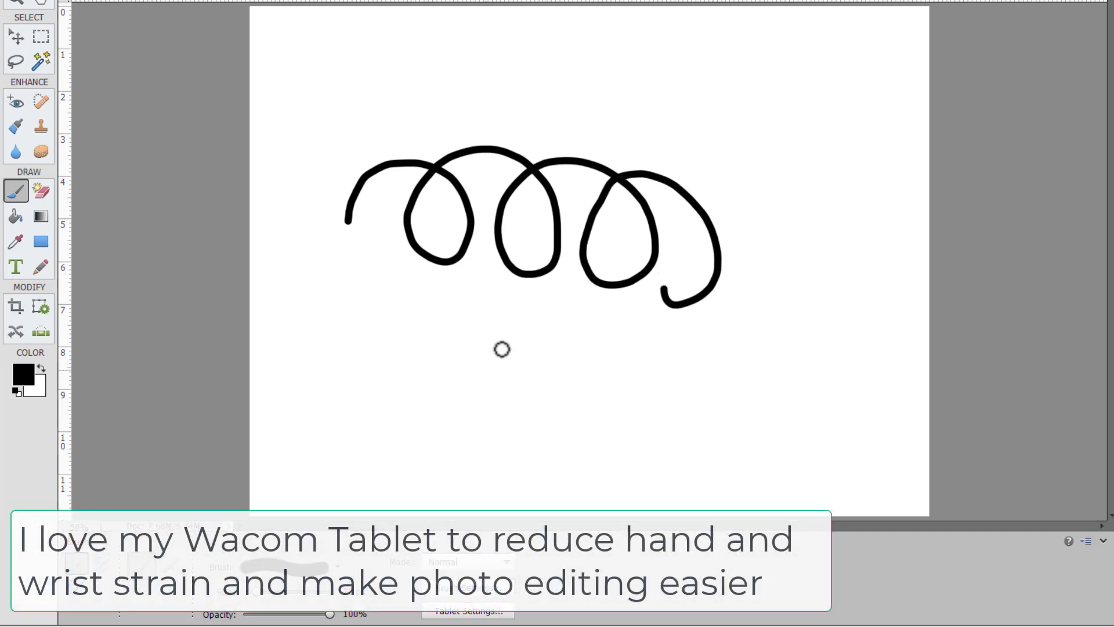
pyautogui.moveTo(557, 321); pyautogui.dragTo(347, 314)
pyautogui.moveTo(513, 347); pyautogui.dragTo(352, 348)
pyautogui.moveTo(508, 382); pyautogui.dragTo(367, 388)
pyautogui.moveTo(507, 95); pyautogui.dragTo(335, 98)
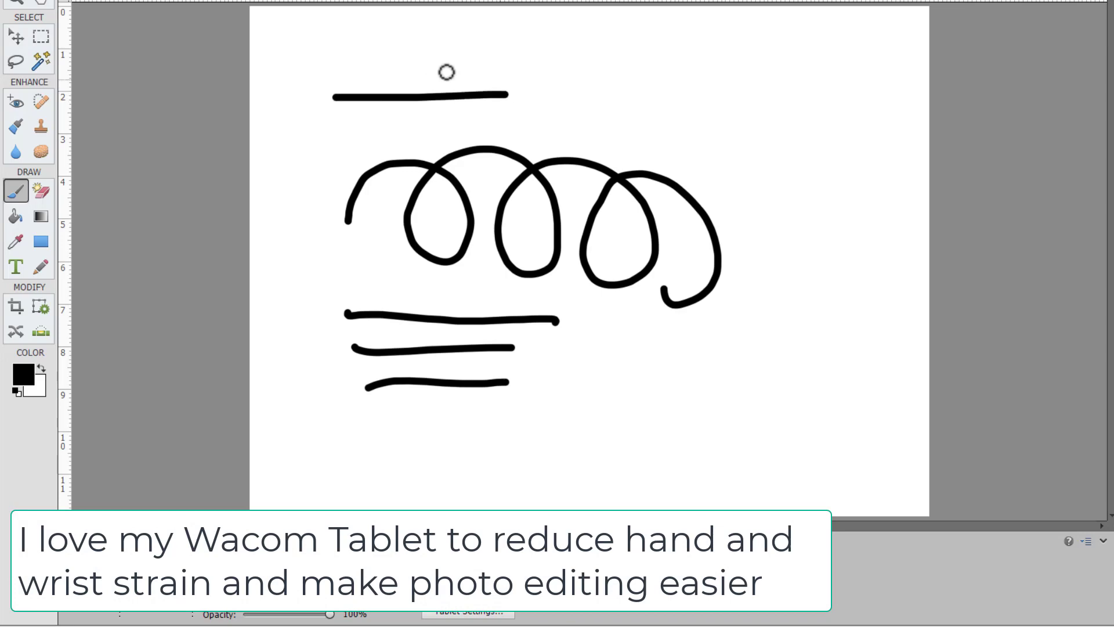
pyautogui.moveTo(495, 62); pyautogui.dragTo(300, 75)
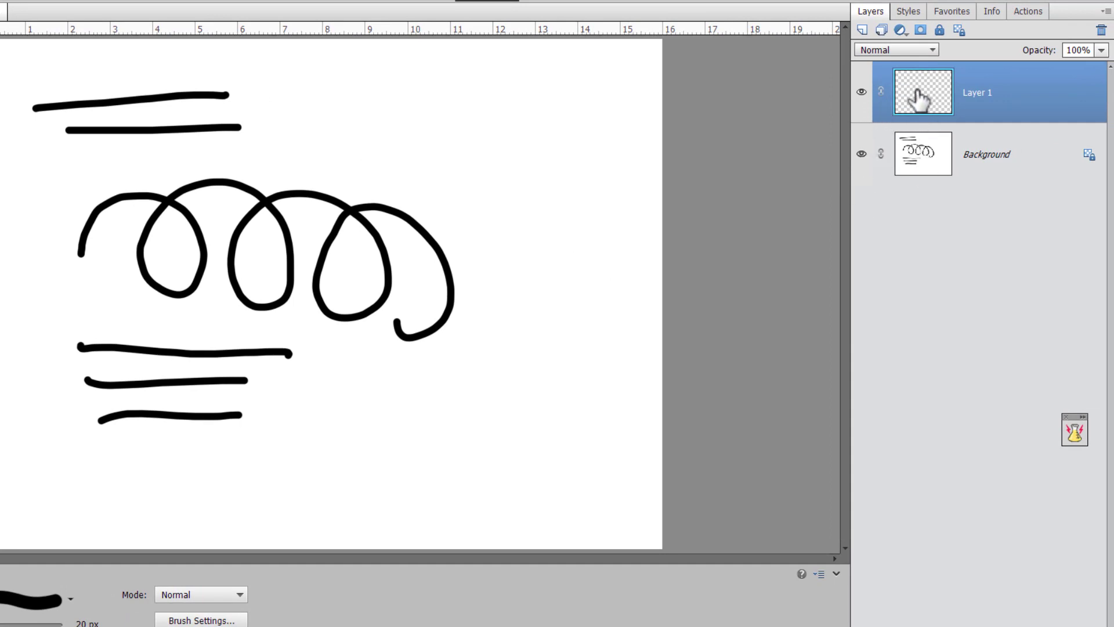
# Paint five steep black strokes through the loops on Layer 1.
pyautogui.moveTo(387, 150); pyautogui.dragTo(432, 363)
pyautogui.moveTo(314, 141); pyautogui.dragTo(372, 330)
pyautogui.moveTo(253, 152); pyautogui.dragTo(282, 319)
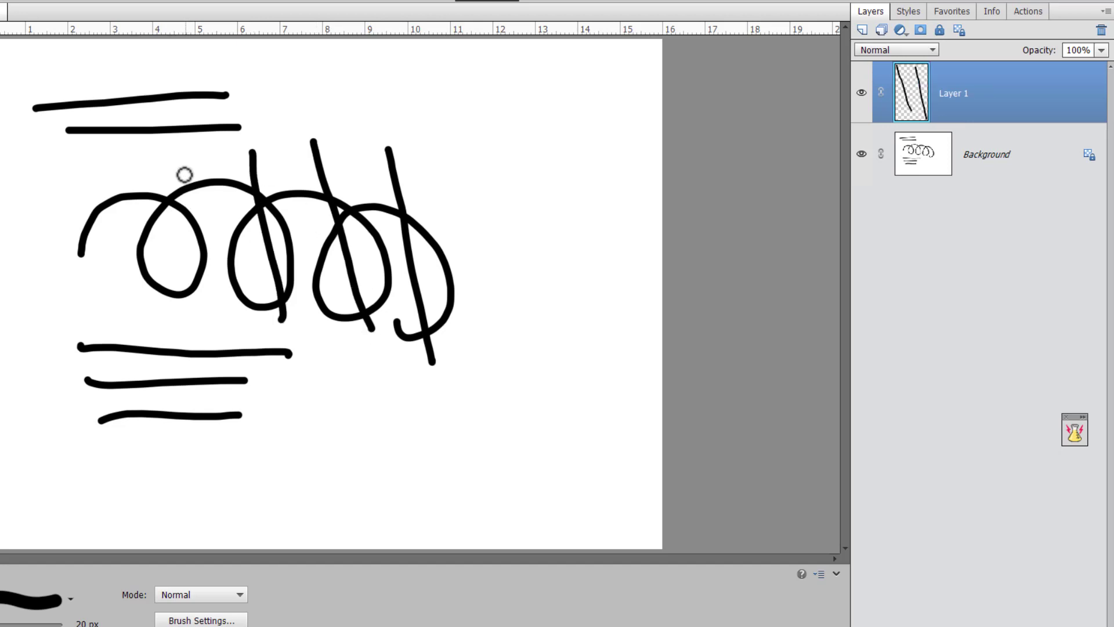
pyautogui.moveTo(183, 172); pyautogui.dragTo(205, 298)
pyautogui.moveTo(112, 168); pyautogui.dragTo(147, 311)
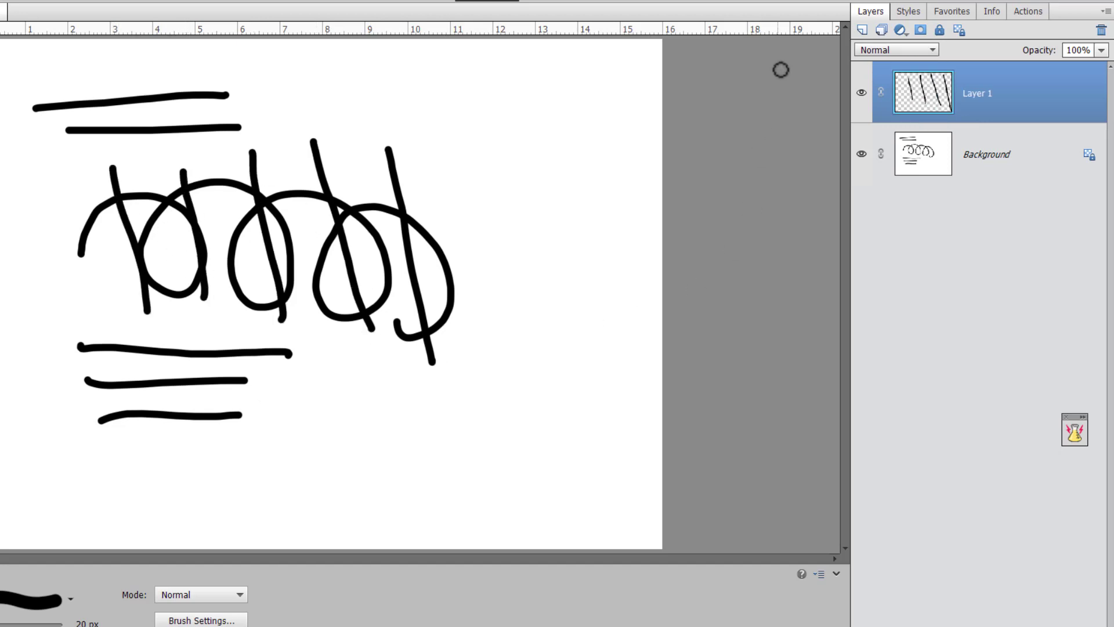
# Toggle Layer 1's visibility to compare, then hide the Background layer.
pyautogui.click(862, 93)
pyautogui.click(861, 92)
pyautogui.click(861, 153)
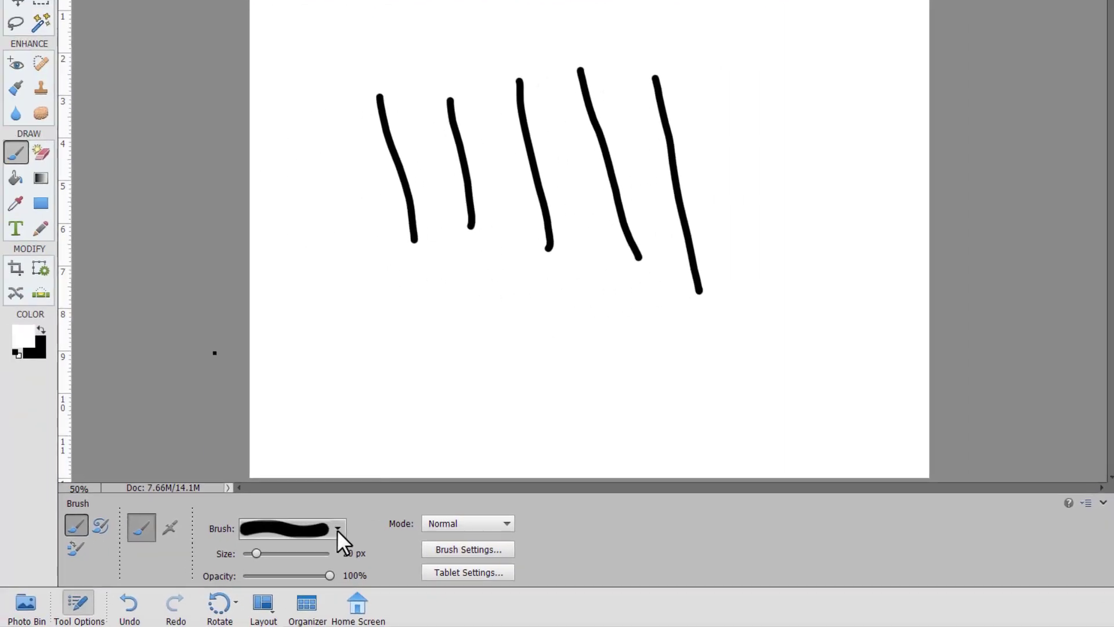
# Enlarge the brush to 407 px and paint a wide black blob on the lower canvas.
pyautogui.click(70, 598)
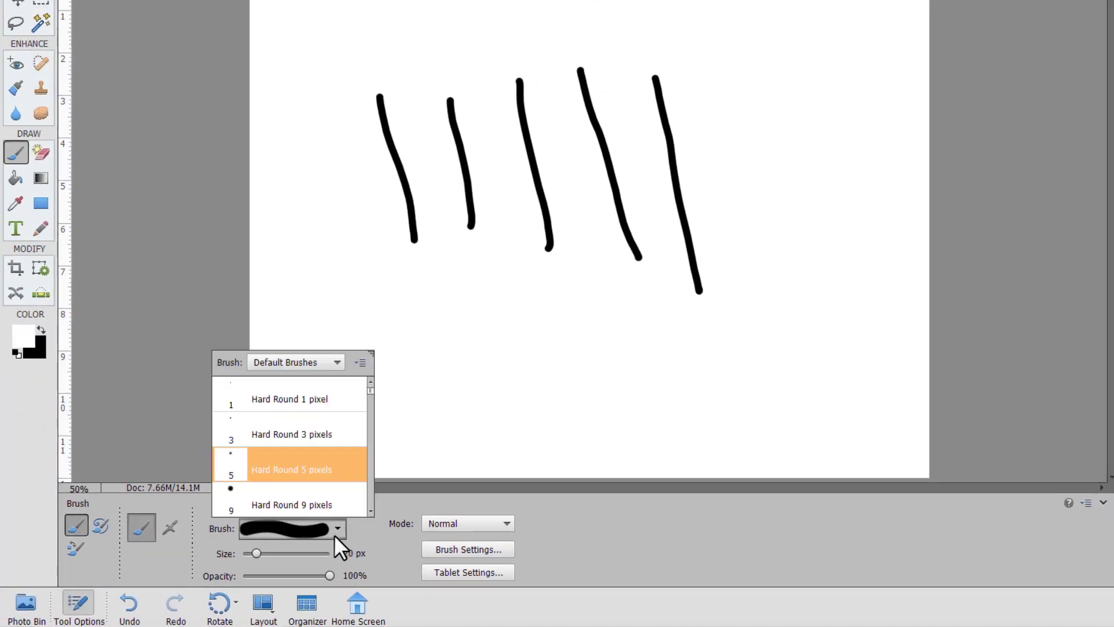
pyautogui.click(368, 539)
pyautogui.moveTo(256, 553); pyautogui.dragTo(302, 553)
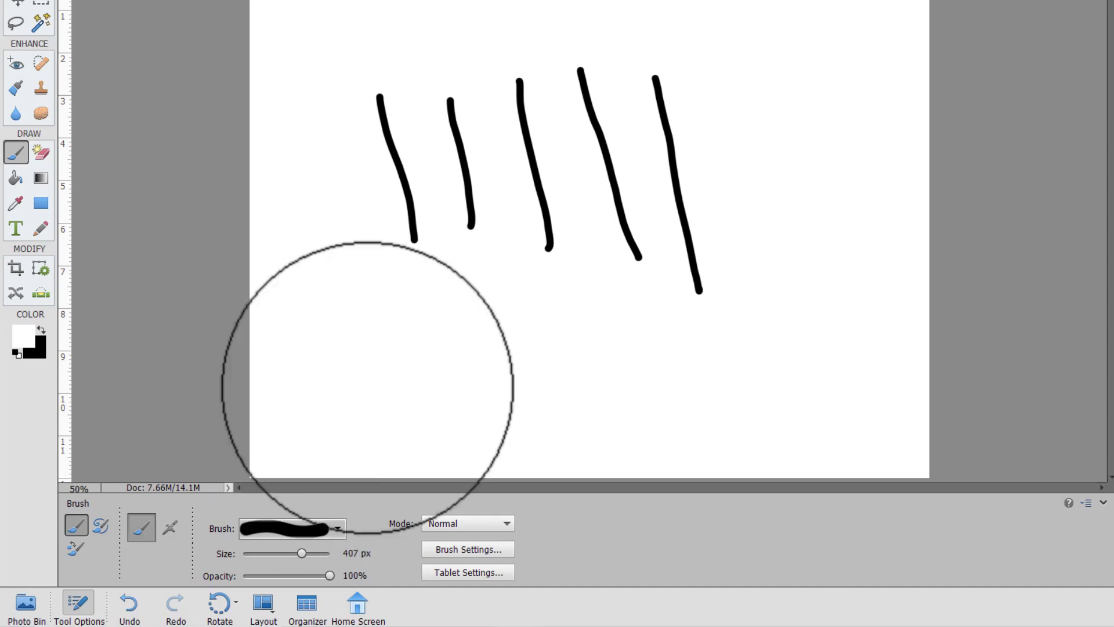
pyautogui.press('x')
pyautogui.moveTo(360, 370); pyautogui.dragTo(504, 364)
# Paint a dark translucent vertical bar with a 46 px brush at 62% opacity.
pyautogui.moveTo(330, 575); pyautogui.dragTo(294, 576)
pyautogui.click(275, 552)
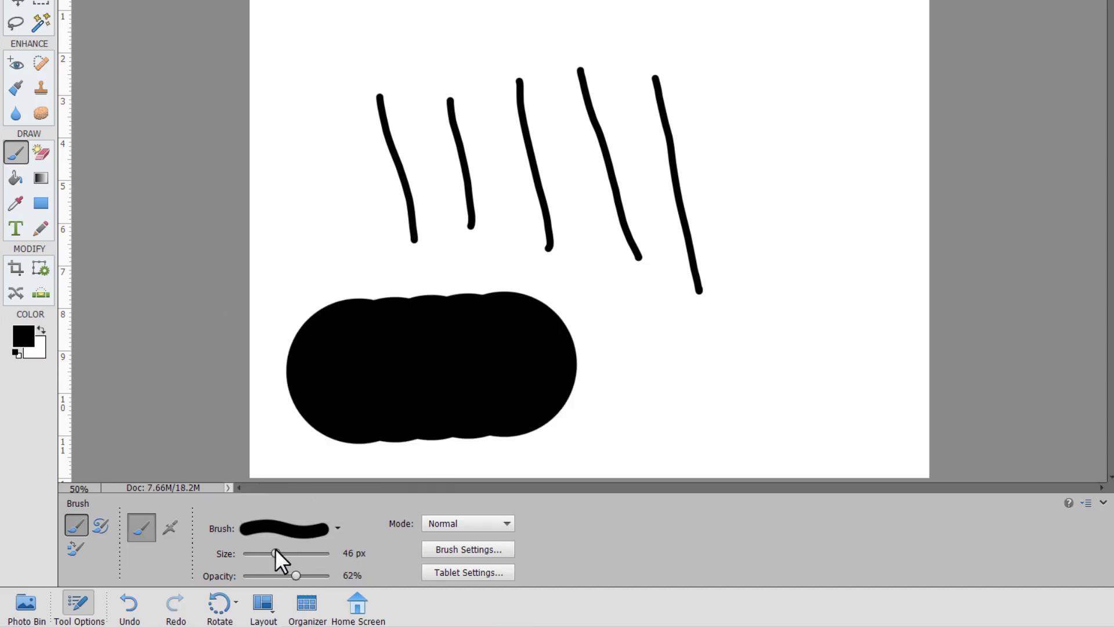
pyautogui.moveTo(774, 255)
pyautogui.mouseDown()
pyautogui.moveTo(760, 417)
pyautogui.moveTo(785, 388)
pyautogui.moveTo(786, 416)
pyautogui.moveTo(766, 410)
pyautogui.mouseUp()
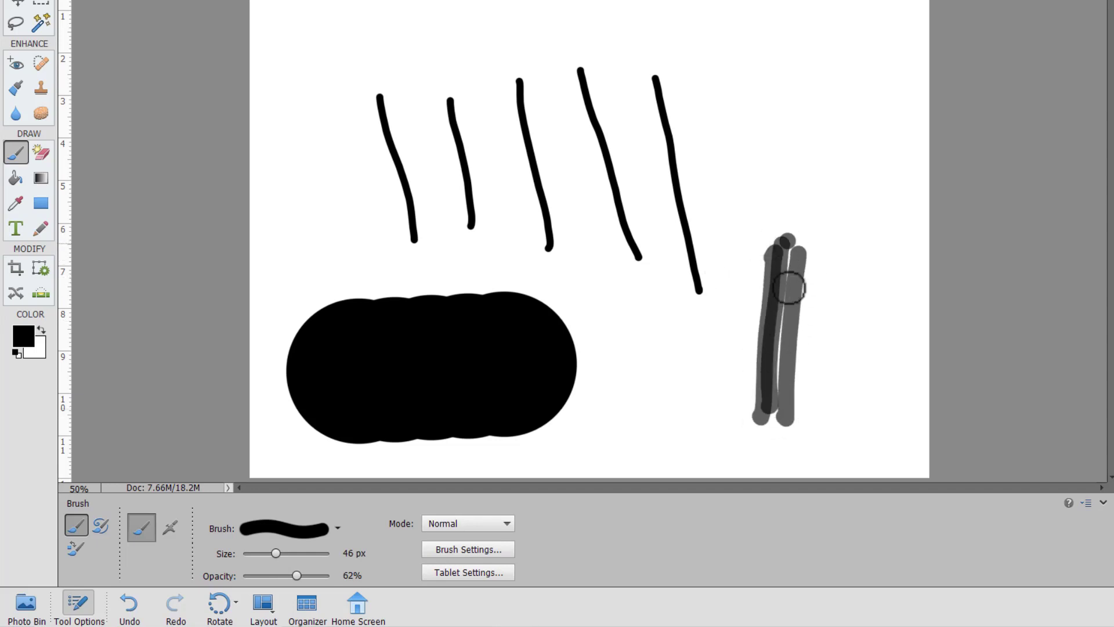
pyautogui.moveTo(789, 287); pyautogui.dragTo(772, 418)
pyautogui.moveTo(771, 255)
pyautogui.mouseDown()
pyautogui.moveTo(771, 373)
pyautogui.moveTo(791, 256)
pyautogui.moveTo(770, 418)
pyautogui.moveTo(776, 303)
pyautogui.mouseUp()
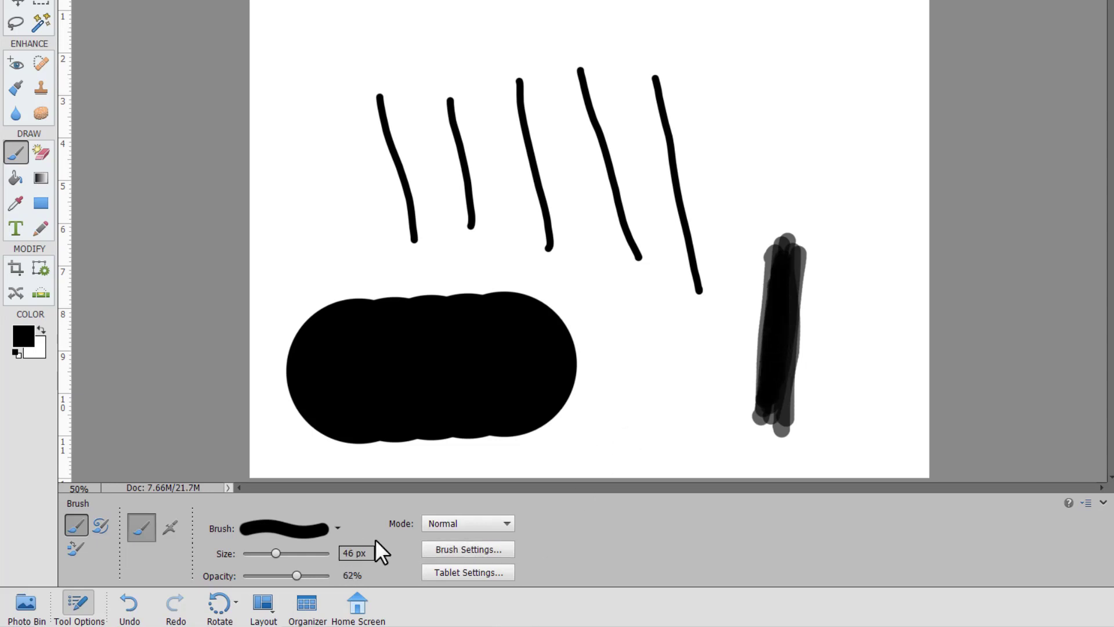
pyautogui.click(462, 522)
pyautogui.click(461, 521)
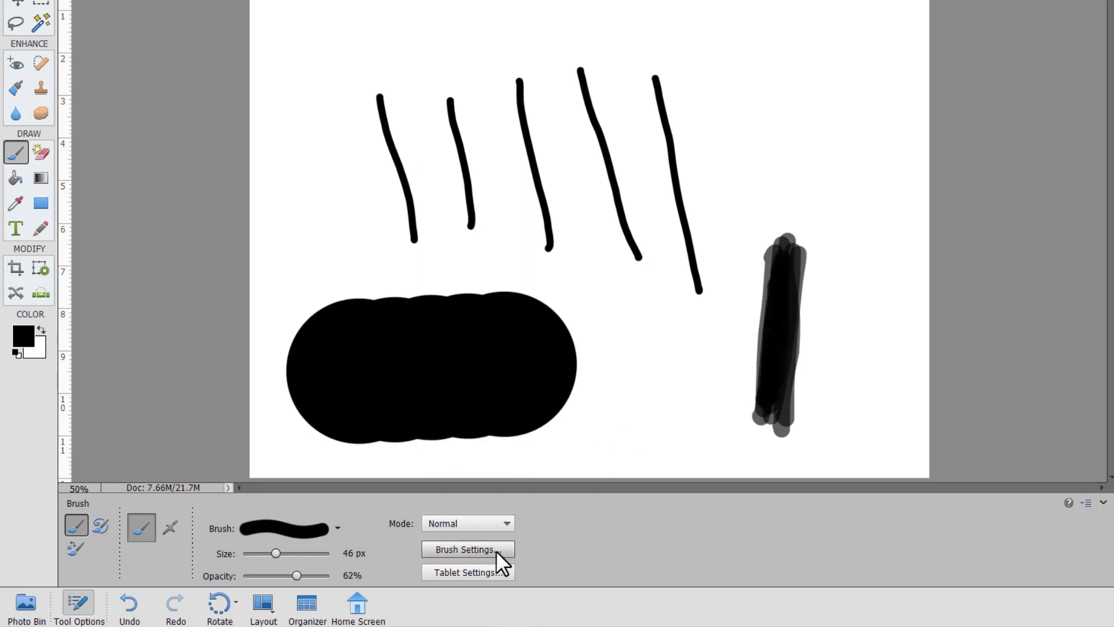
# Add fade and 50% hue jitter to the brush, then paint two thin fading grey strokes.
pyautogui.click(496, 551)
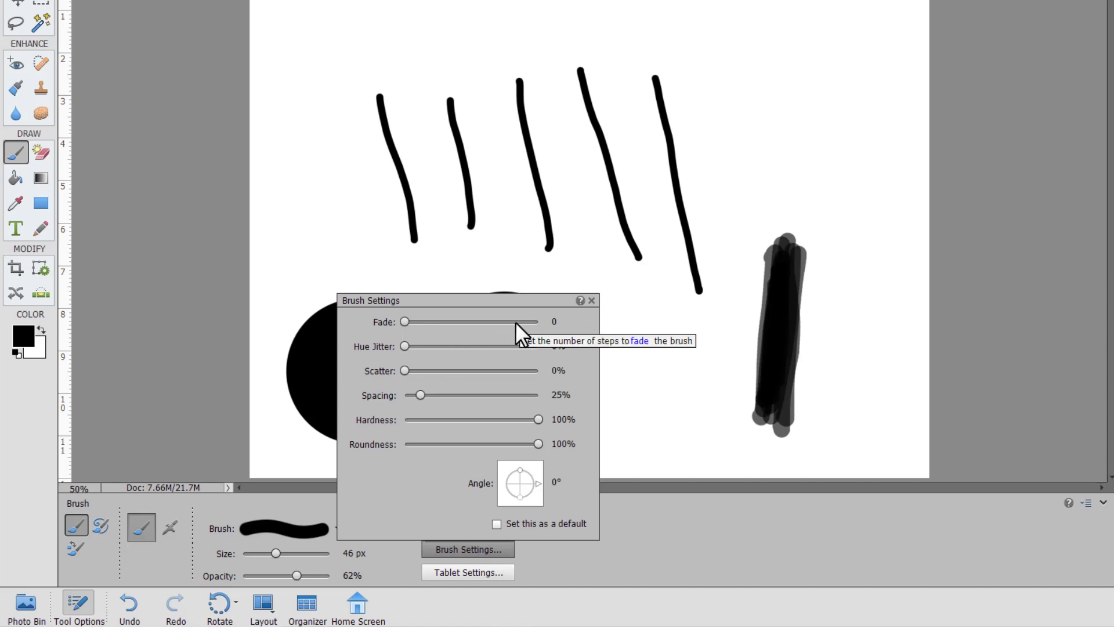
pyautogui.moveTo(515, 322); pyautogui.dragTo(504, 319)
pyautogui.click(746, 30)
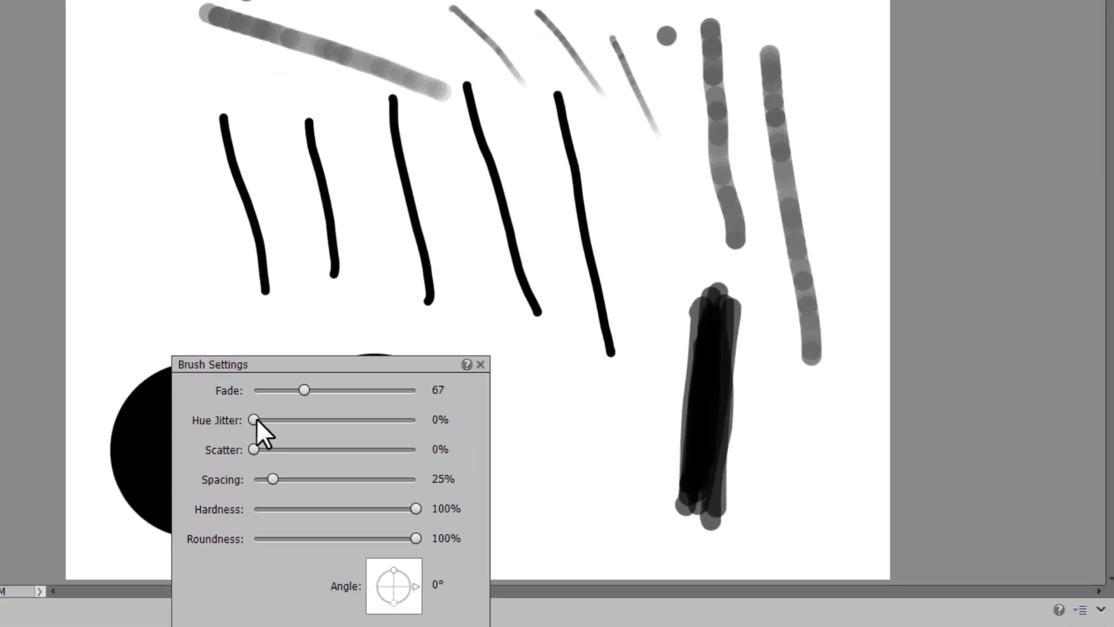
pyautogui.moveTo(154, 468); pyautogui.dragTo(245, 467)
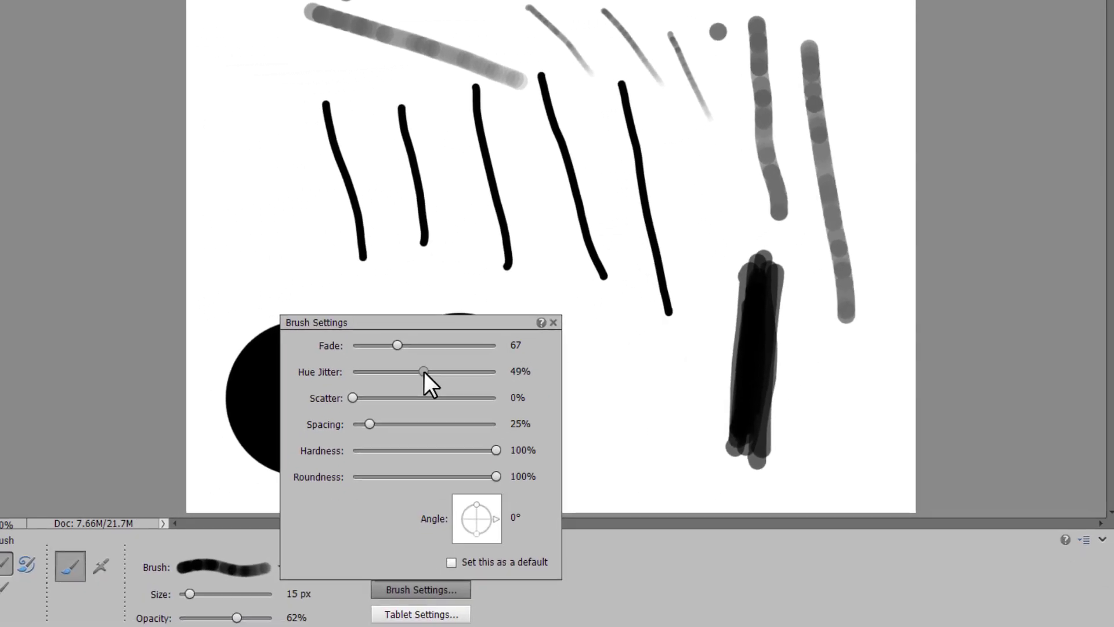
pyautogui.click(612, 371)
pyautogui.moveTo(597, 358); pyautogui.dragTo(644, 467)
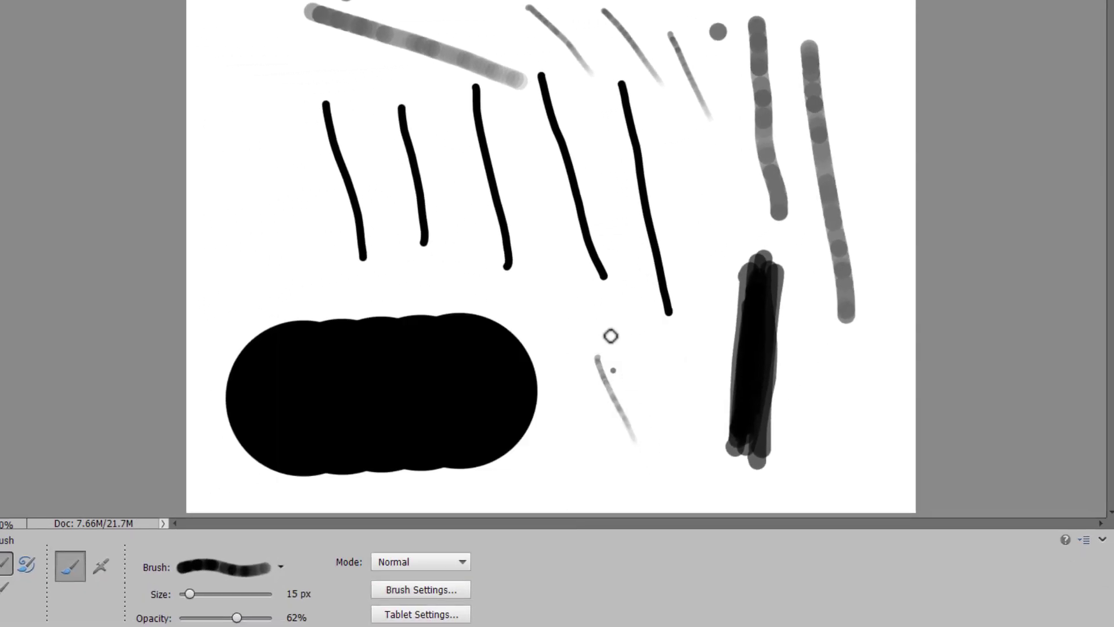
pyautogui.moveTo(611, 335); pyautogui.dragTo(658, 413)
# Reset the brush fade to 0 and paint a textured grey scribble patch.
pyautogui.click(413, 586)
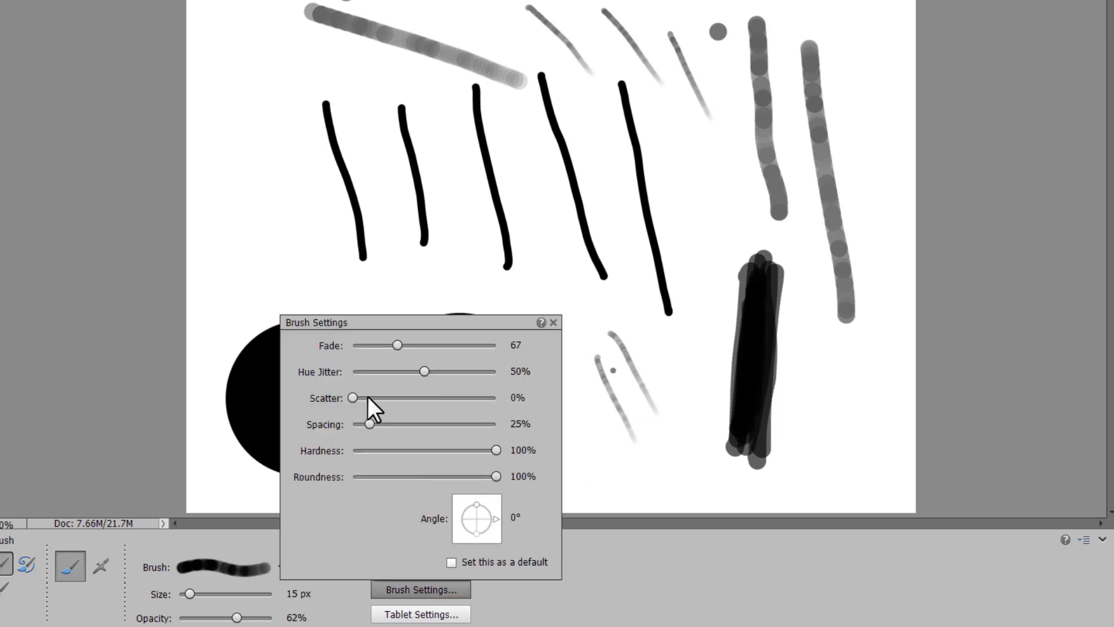
pyautogui.moveTo(397, 345); pyautogui.dragTo(293, 355)
pyautogui.click(250, 229)
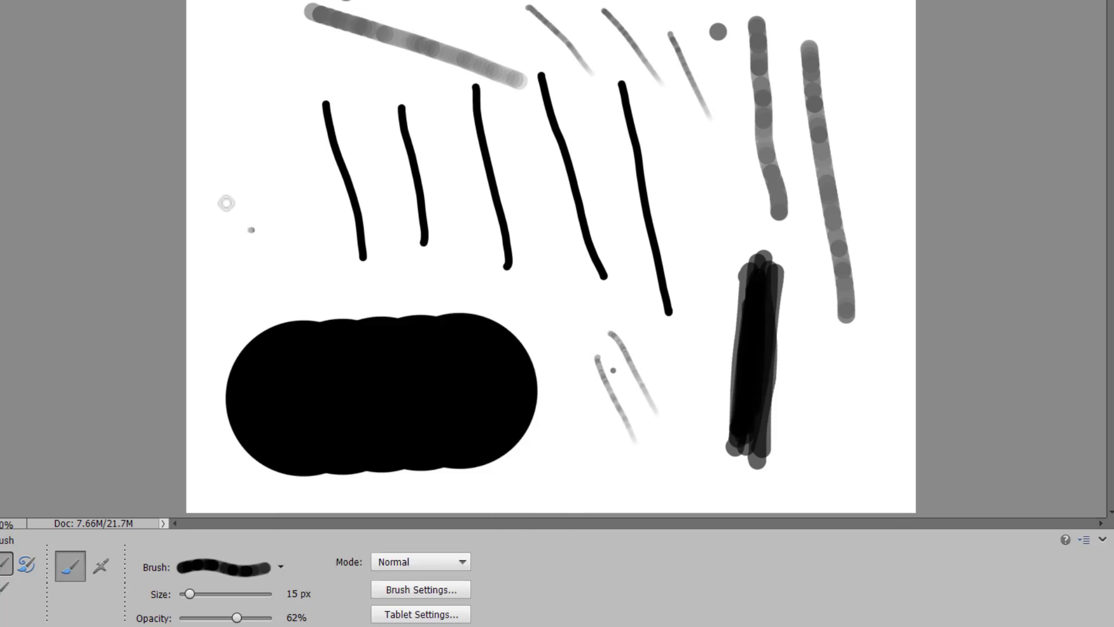
pyautogui.moveTo(226, 197)
pyautogui.mouseDown()
pyautogui.moveTo(249, 221)
pyautogui.moveTo(233, 178)
pyautogui.moveTo(267, 206)
pyautogui.moveTo(264, 188)
pyautogui.moveTo(306, 230)
pyautogui.moveTo(290, 192)
pyautogui.moveTo(259, 152)
pyautogui.moveTo(306, 227)
pyautogui.moveTo(238, 182)
pyautogui.moveTo(265, 229)
pyautogui.moveTo(261, 246)
pyautogui.moveTo(227, 225)
pyautogui.moveTo(283, 293)
pyautogui.moveTo(240, 230)
pyautogui.moveTo(251, 213)
pyautogui.moveTo(310, 262)
pyautogui.moveTo(299, 186)
pyautogui.moveTo(312, 195)
pyautogui.moveTo(279, 150)
pyautogui.mouseUp()
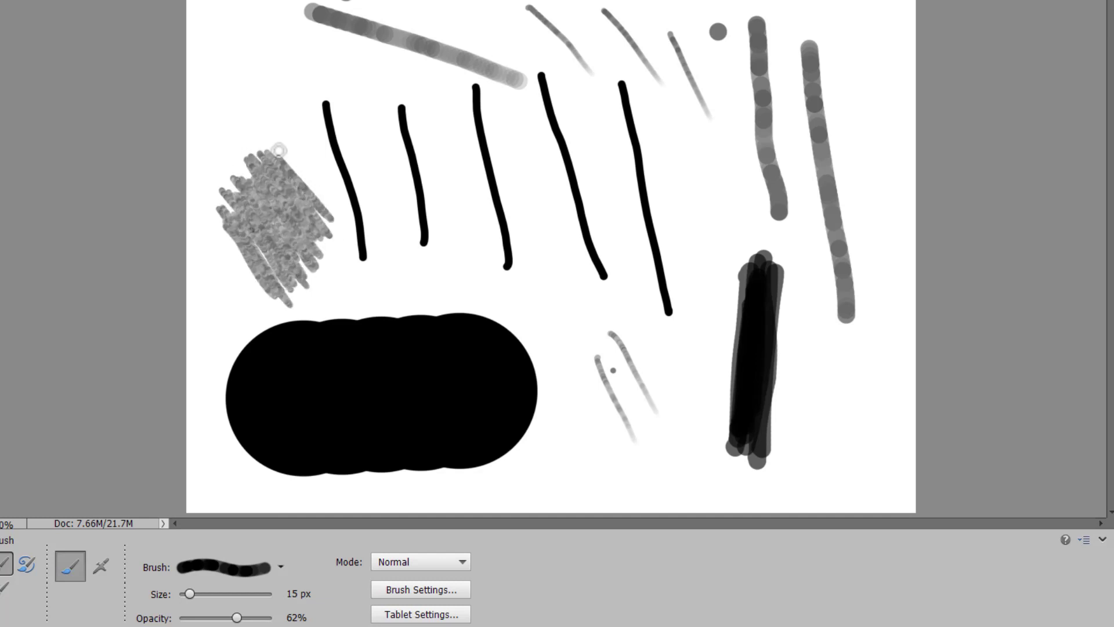
# Widen brush spacing to 96% and paint two dotted vertical strokes.
pyautogui.click(427, 561)
pyautogui.click(440, 591)
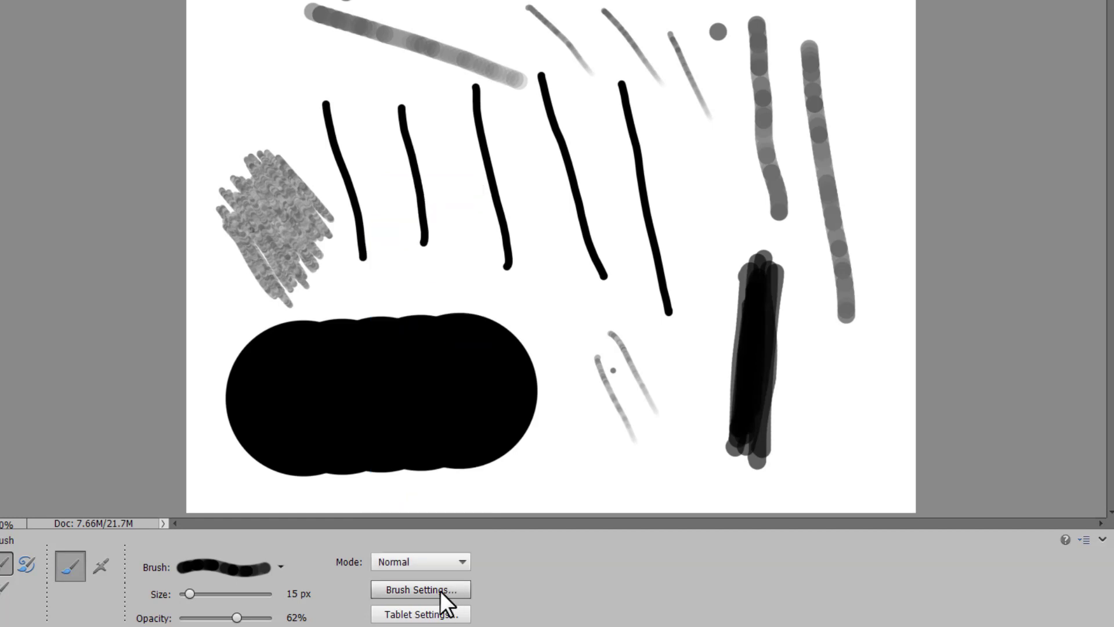
pyautogui.click(428, 588)
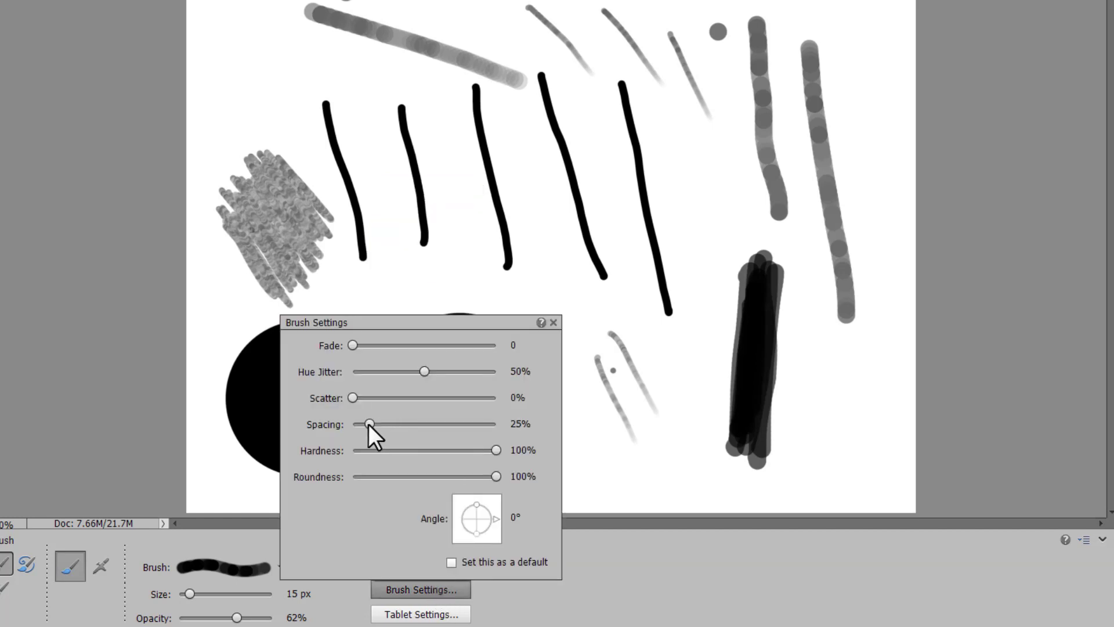
pyautogui.moveTo(369, 424); pyautogui.dragTo(420, 427)
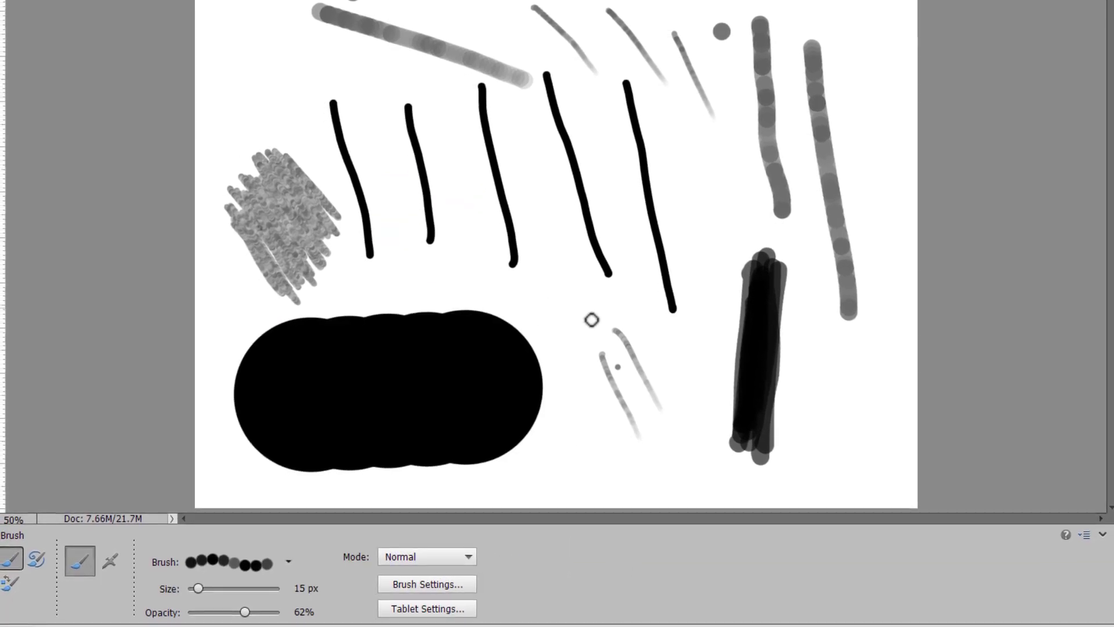
pyautogui.moveTo(579, 334); pyautogui.dragTo(587, 461)
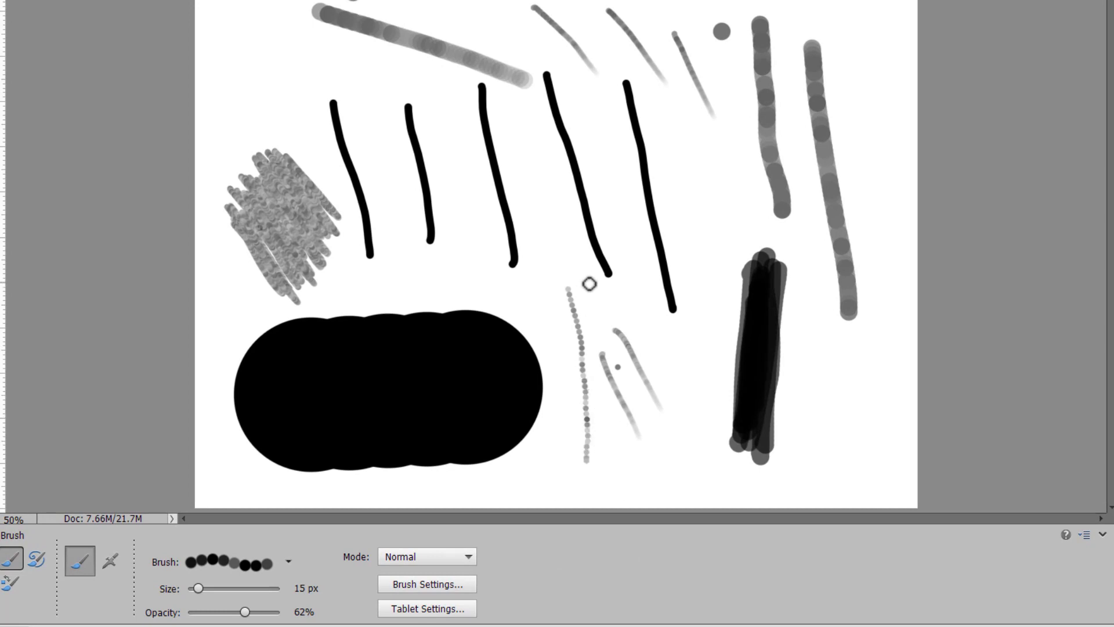
pyautogui.moveTo(589, 284); pyautogui.dragTo(612, 458)
# Turn hue jitter down to 0% and paint two more dotted grey vertical strokes.
pyautogui.click(442, 551)
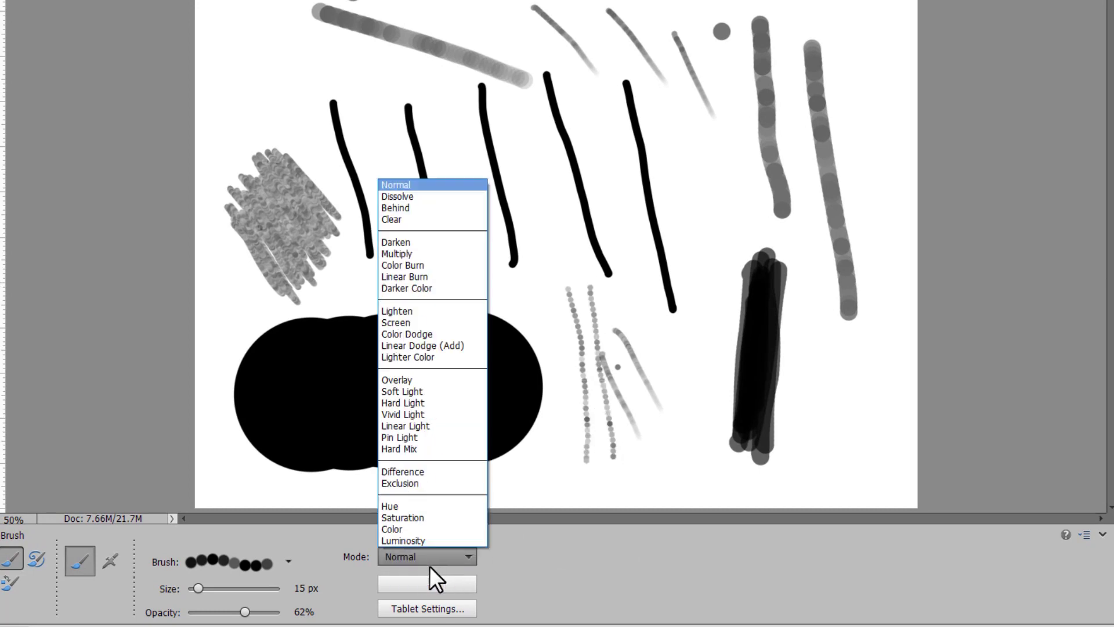
pyautogui.click(423, 563)
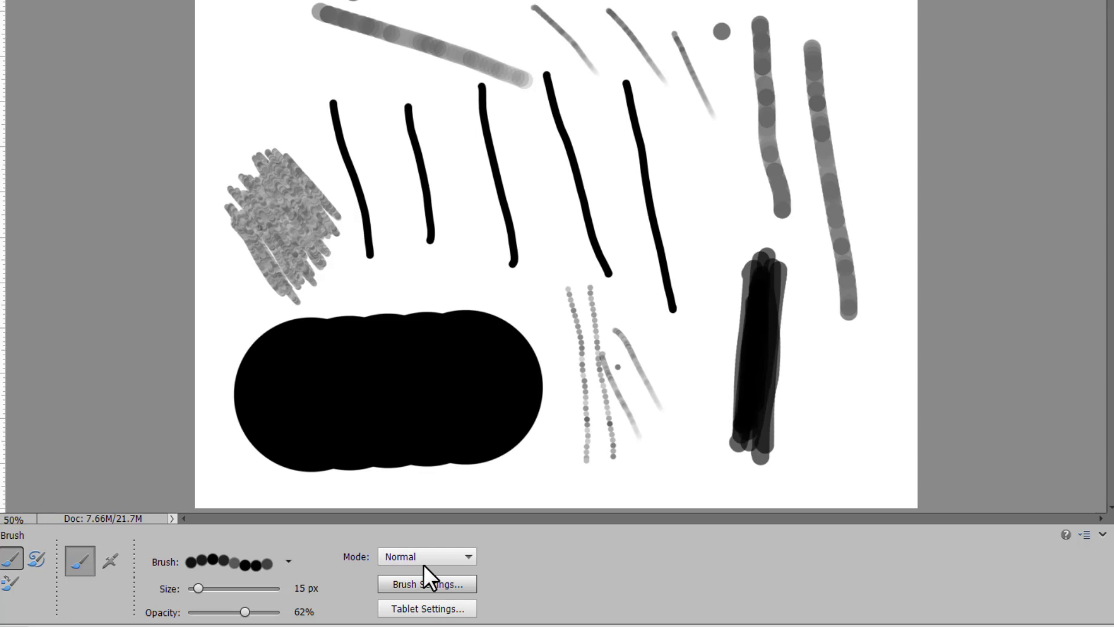
pyautogui.click(414, 585)
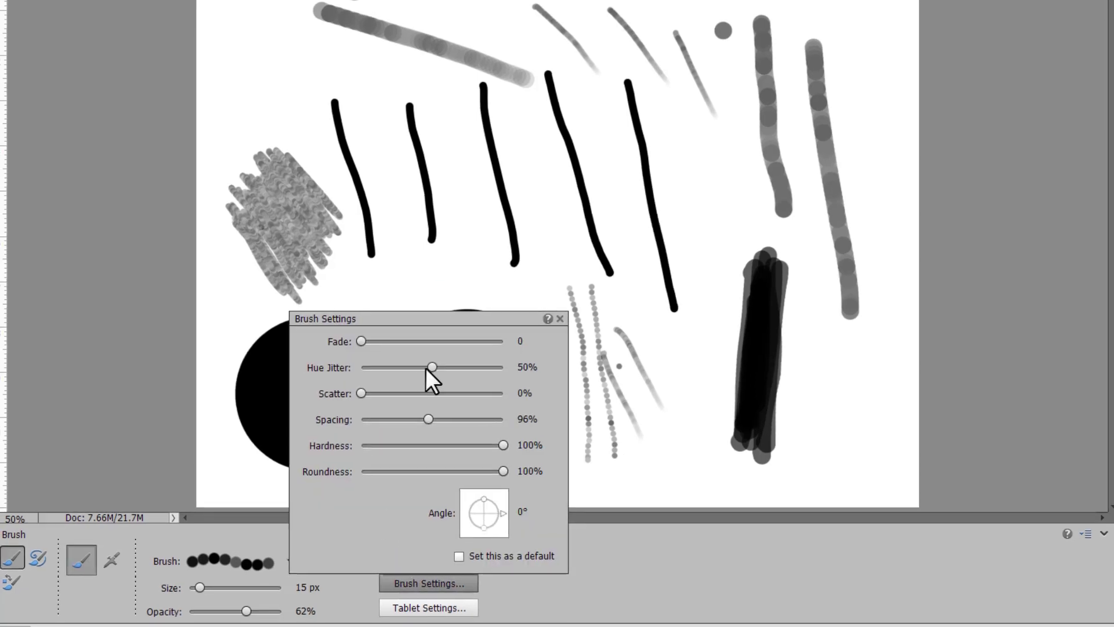
pyautogui.moveTo(429, 369); pyautogui.dragTo(318, 366)
pyautogui.click(563, 437)
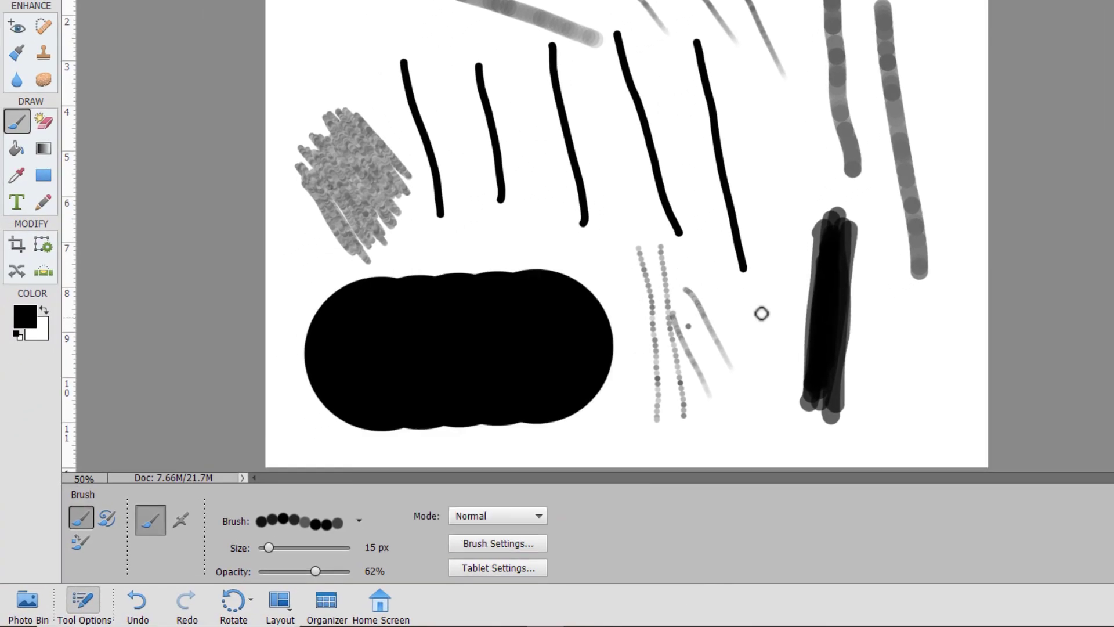
pyautogui.moveTo(761, 249)
pyautogui.mouseDown()
pyautogui.moveTo(771, 428)
pyautogui.moveTo(786, 405)
pyautogui.moveTo(790, 454)
pyautogui.mouseUp()
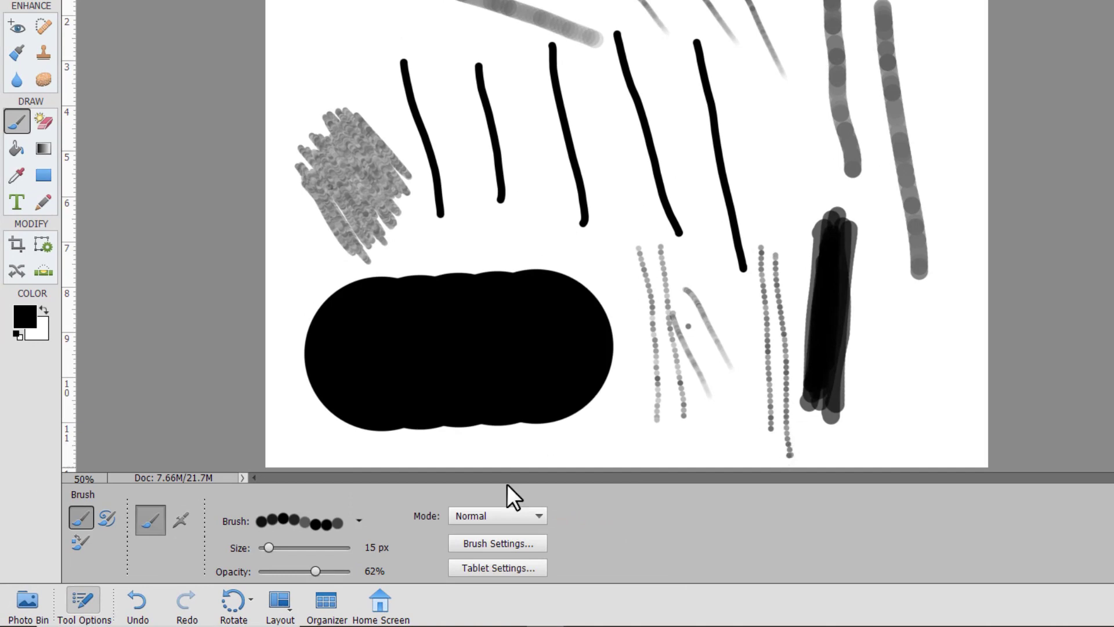
# Set brush spacing 1% and hardness 40%, then paint three soft grey strokes along the top.
pyautogui.click(479, 544)
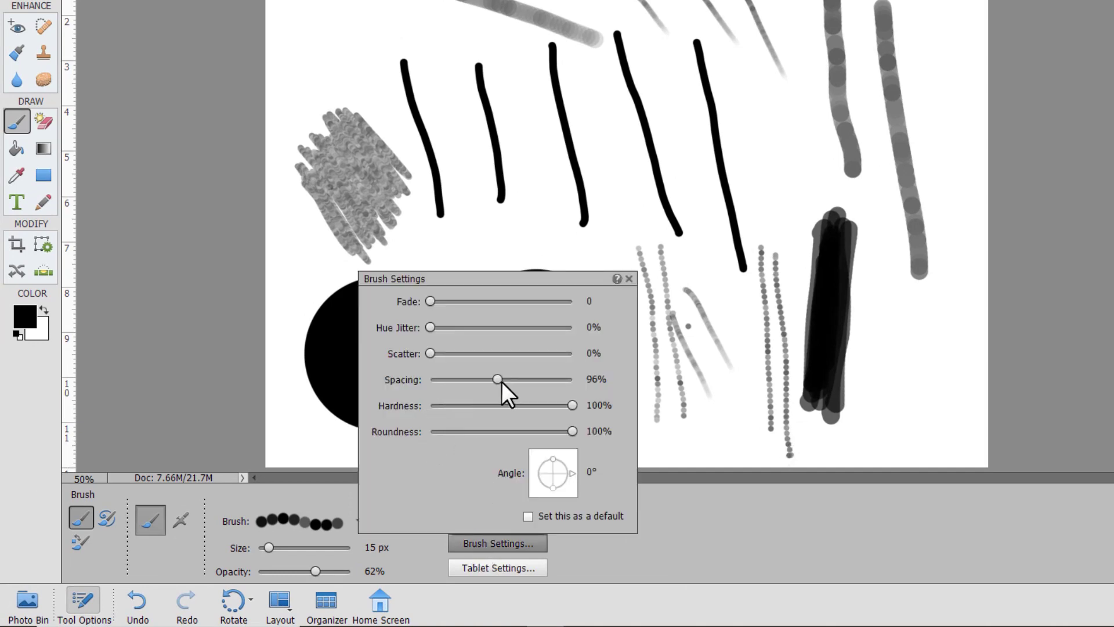
pyautogui.moveTo(482, 379); pyautogui.dragTo(430, 379)
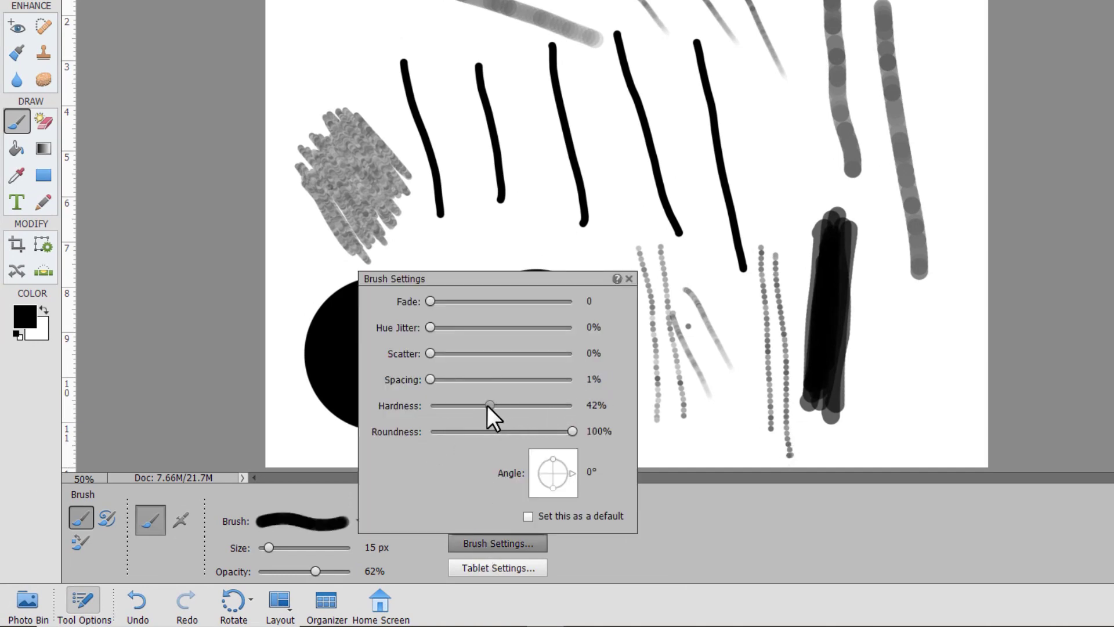
pyautogui.moveTo(487, 406); pyautogui.dragTo(486, 405)
pyautogui.click(313, 14)
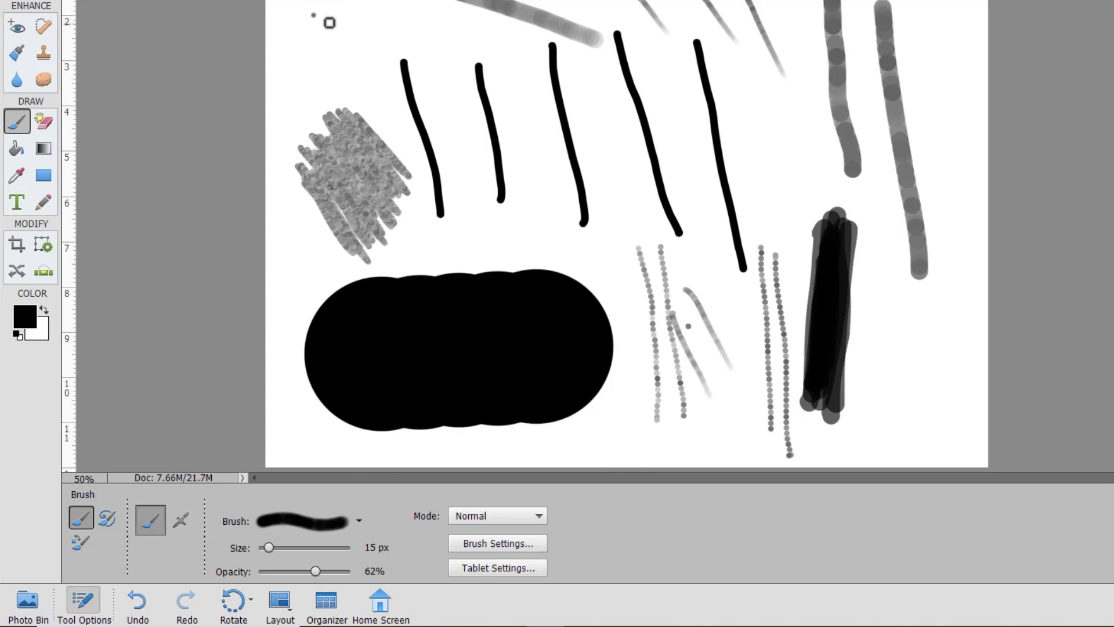
pyautogui.press(']')
pyautogui.press(']')
pyautogui.moveTo(330, 1); pyautogui.dragTo(378, 87)
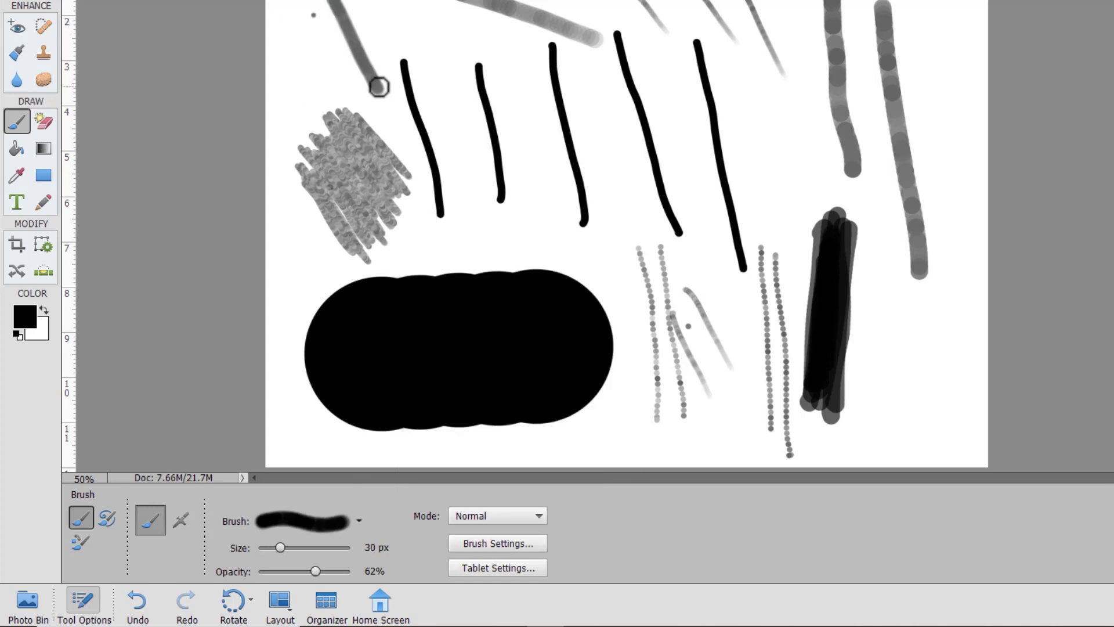
pyautogui.moveTo(370, 2); pyautogui.dragTo(447, 83)
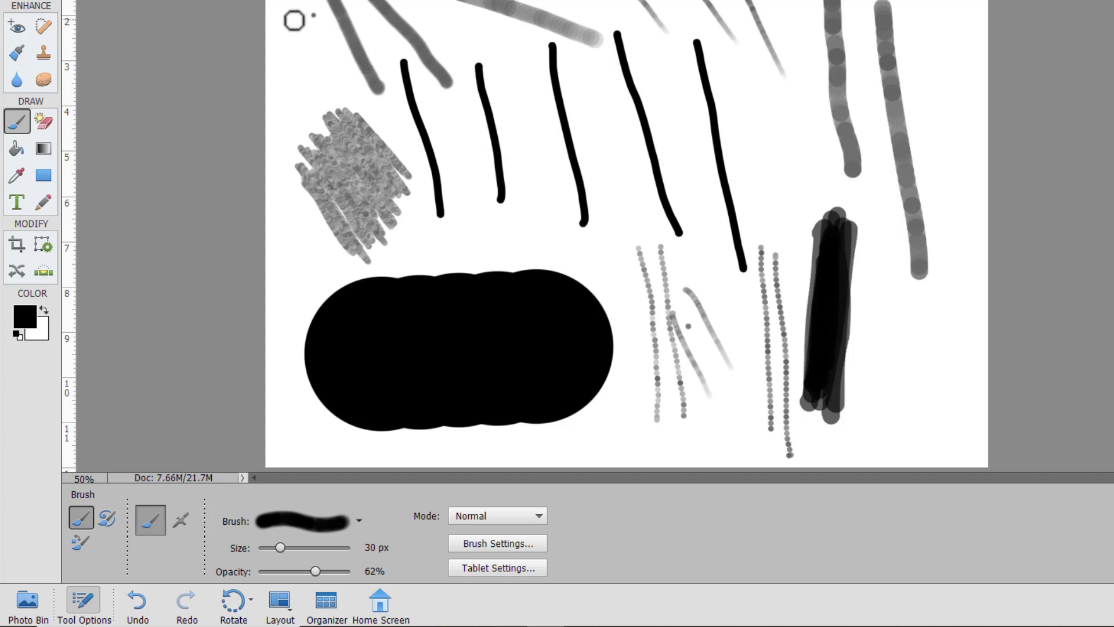
pyautogui.moveTo(280, 2); pyautogui.dragTo(355, 110)
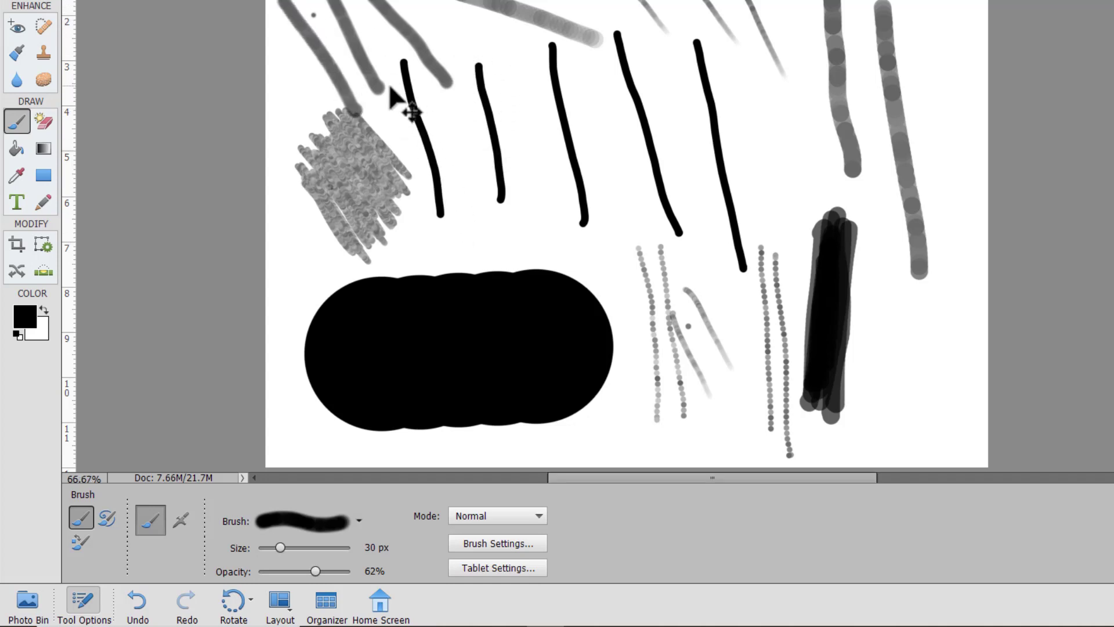
# Zoom to 100%, raise opacity to 100% and paint a solid black stroke from the top edge.
pyautogui.hotkey('ctrl', '=')
pyautogui.hotkey('ctrl', '=')
pyautogui.moveTo(560, 149); pyautogui.dragTo(786, 318)
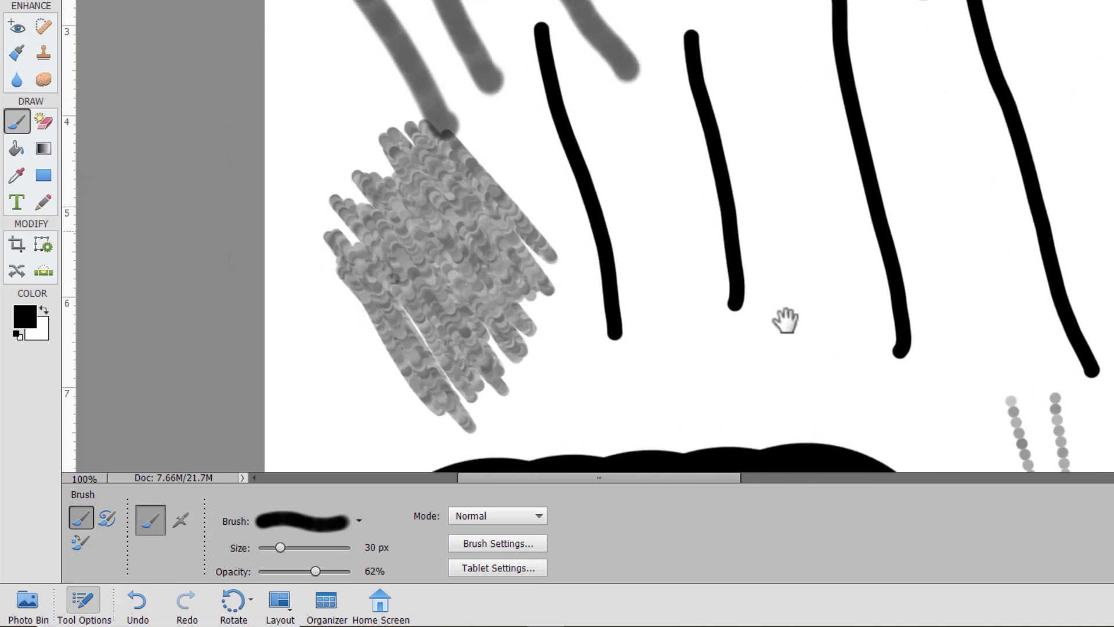
pyautogui.moveTo(509, 95); pyautogui.dragTo(671, 194)
pyautogui.moveTo(315, 571); pyautogui.dragTo(393, 570)
pyautogui.moveTo(487, 3); pyautogui.dragTo(537, 118)
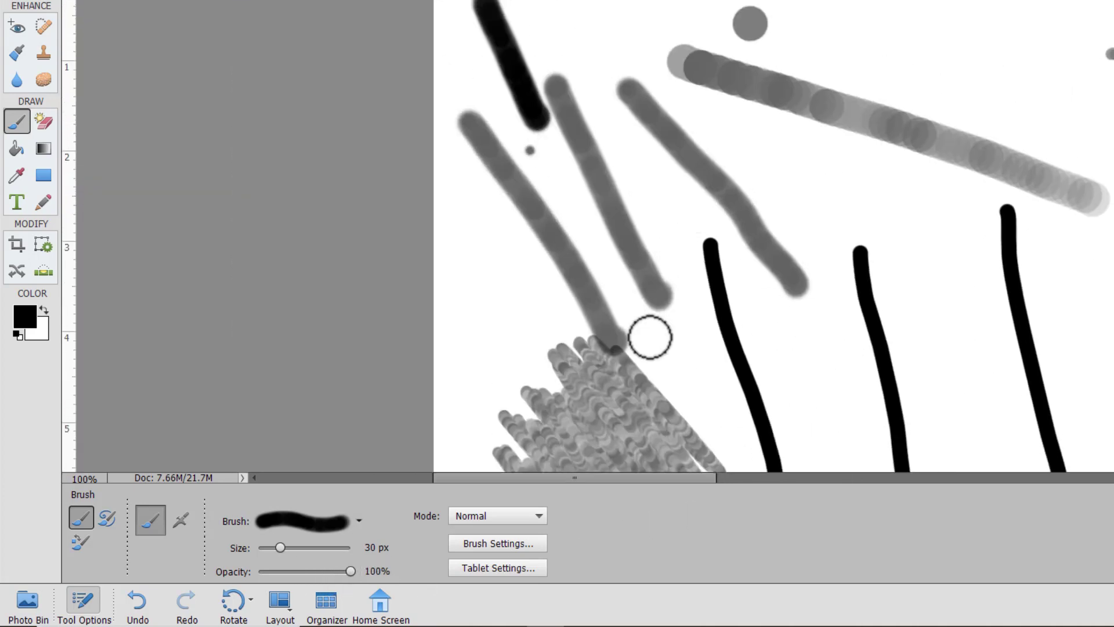
# Set hardness 0% and roundness 24%, then paint a calligraphic black loop and an m.
pyautogui.click(511, 545)
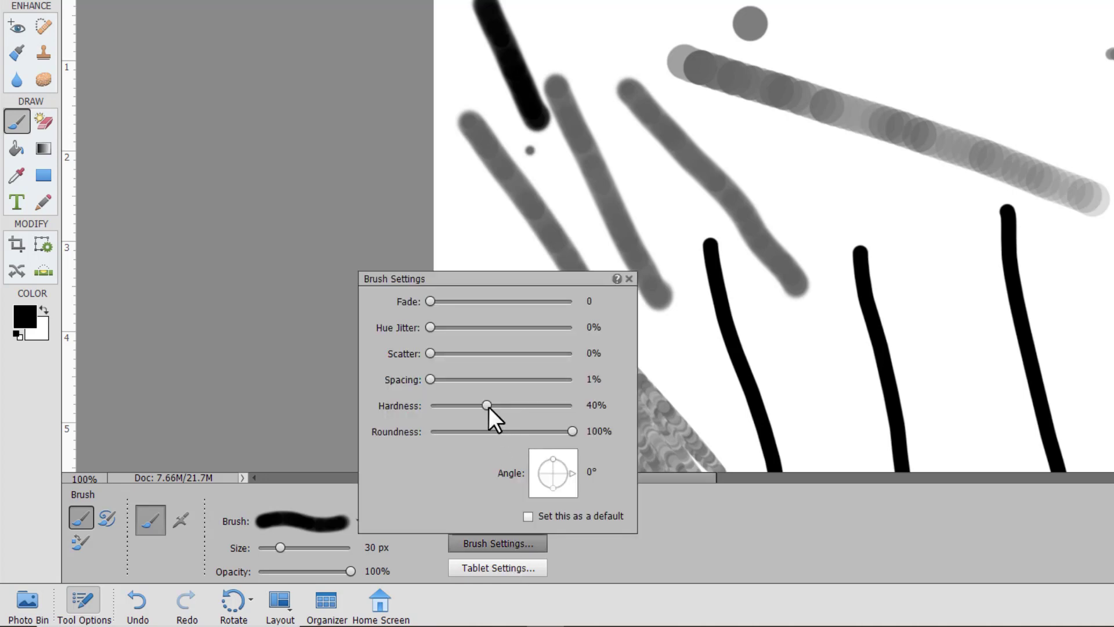
pyautogui.moveTo(461, 406); pyautogui.dragTo(430, 406)
pyautogui.moveTo(572, 432); pyautogui.dragTo(464, 432)
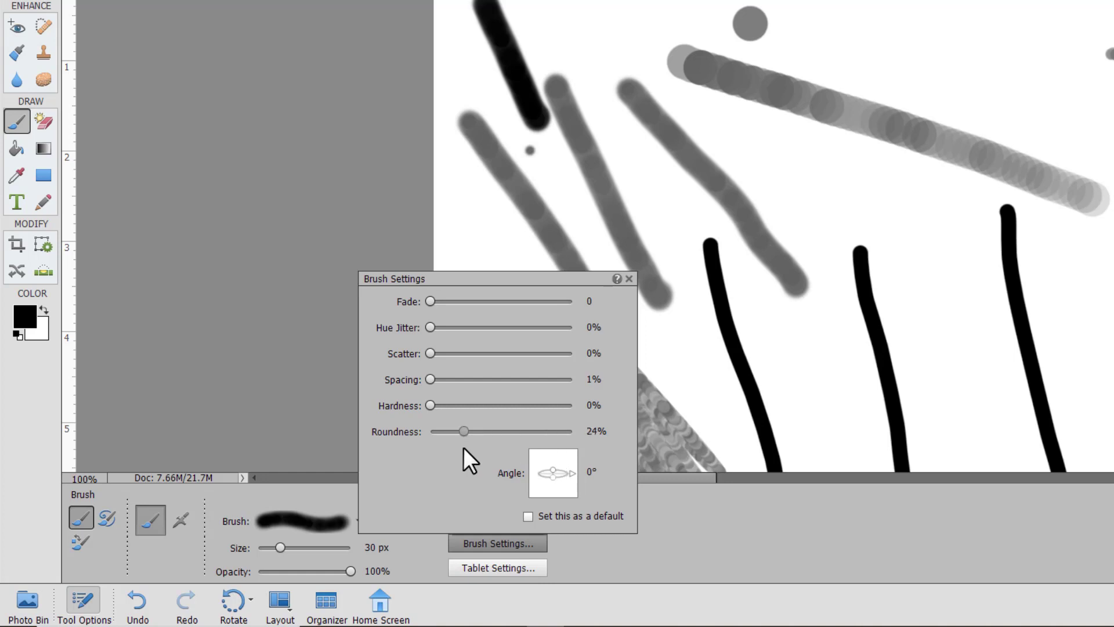
pyautogui.click(716, 560)
pyautogui.moveTo(824, 181)
pyautogui.mouseDown()
pyautogui.moveTo(872, 195)
pyautogui.moveTo(918, 271)
pyautogui.moveTo(885, 271)
pyautogui.moveTo(939, 202)
pyautogui.moveTo(936, 256)
pyautogui.mouseUp()
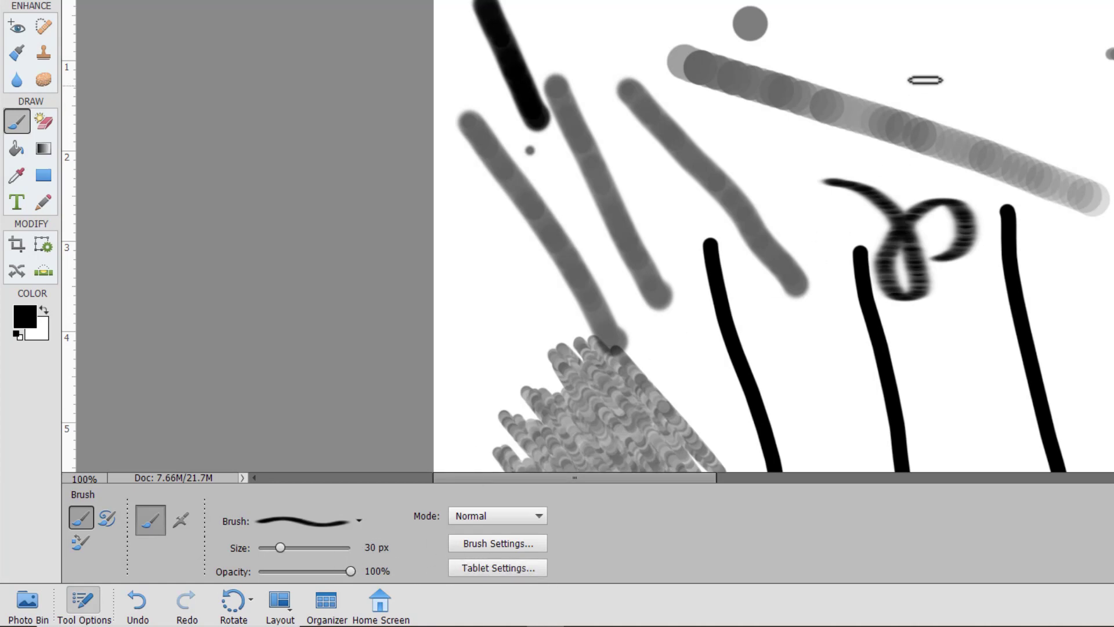
pyautogui.moveTo(928, 3)
pyautogui.mouseDown()
pyautogui.moveTo(927, 83)
pyautogui.moveTo(981, 18)
pyautogui.moveTo(984, 68)
pyautogui.moveTo(1022, 70)
pyautogui.moveTo(1068, 41)
pyautogui.mouseUp()
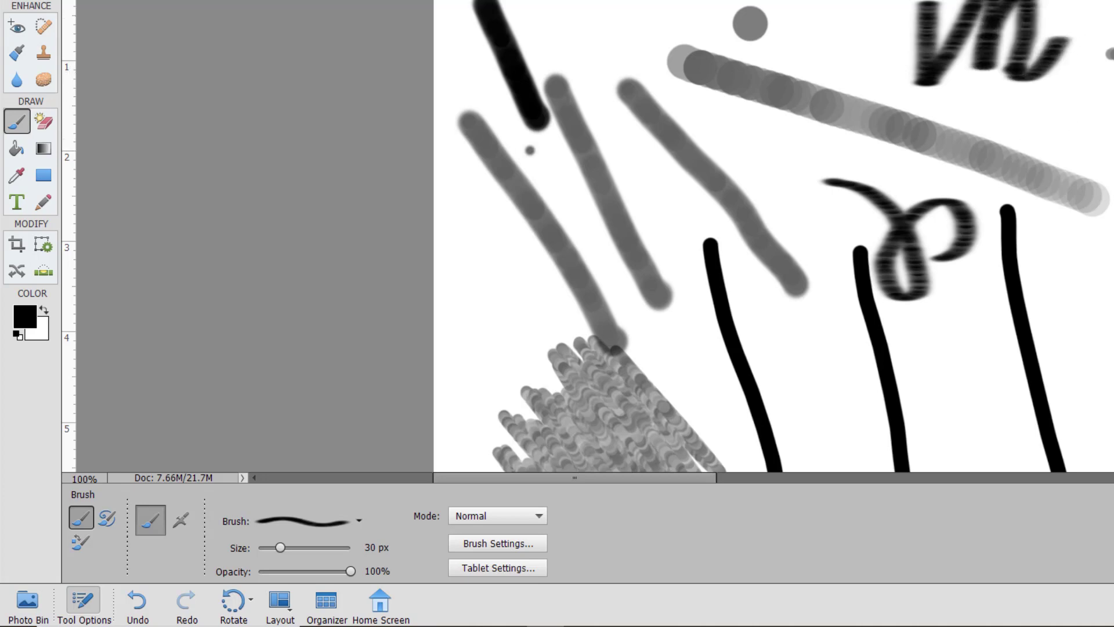
# Undo the deletion and set the brush to 100% hardness with 20% roundness.
pyautogui.press('Delete')
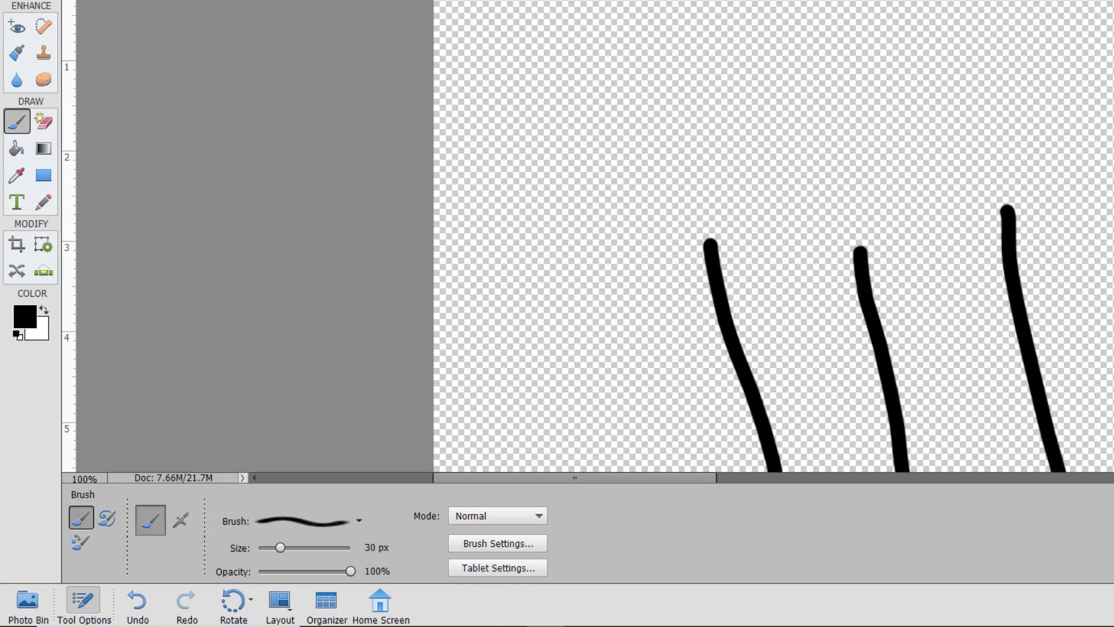
pyautogui.hotkey('ctrl', 'z')
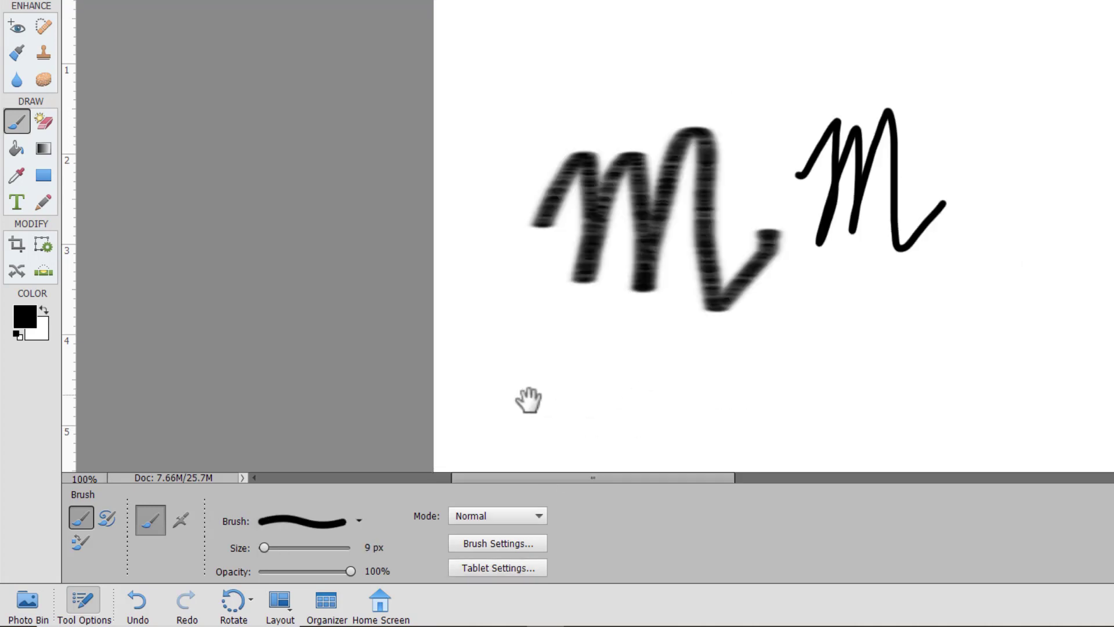
pyautogui.moveTo(527, 398); pyautogui.dragTo(304, 403)
pyautogui.click(468, 544)
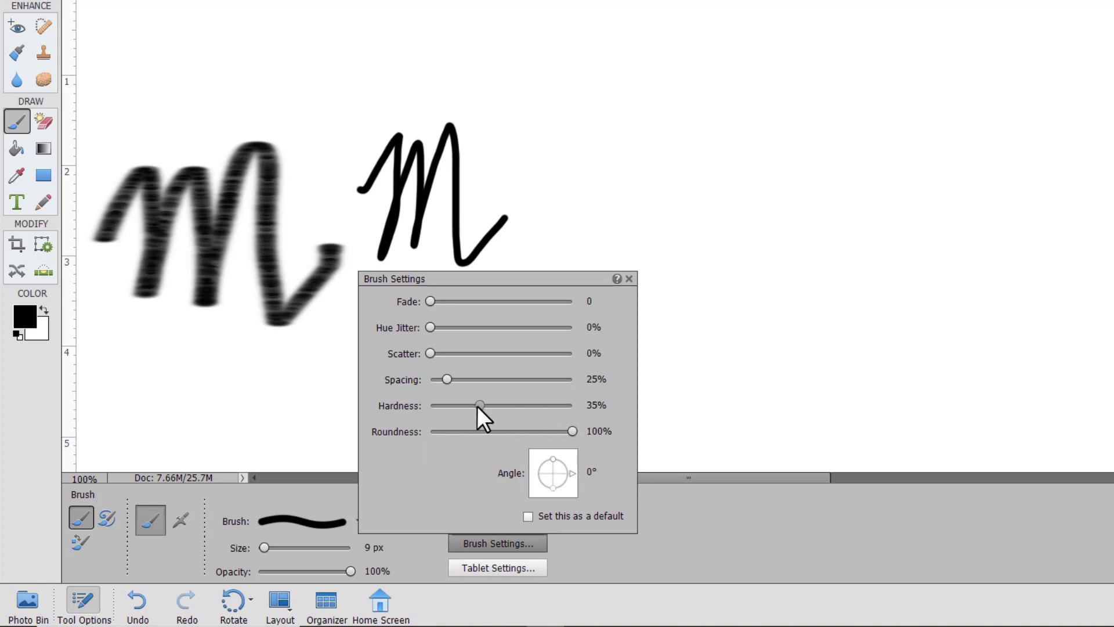
pyautogui.moveTo(438, 403); pyautogui.dragTo(439, 405)
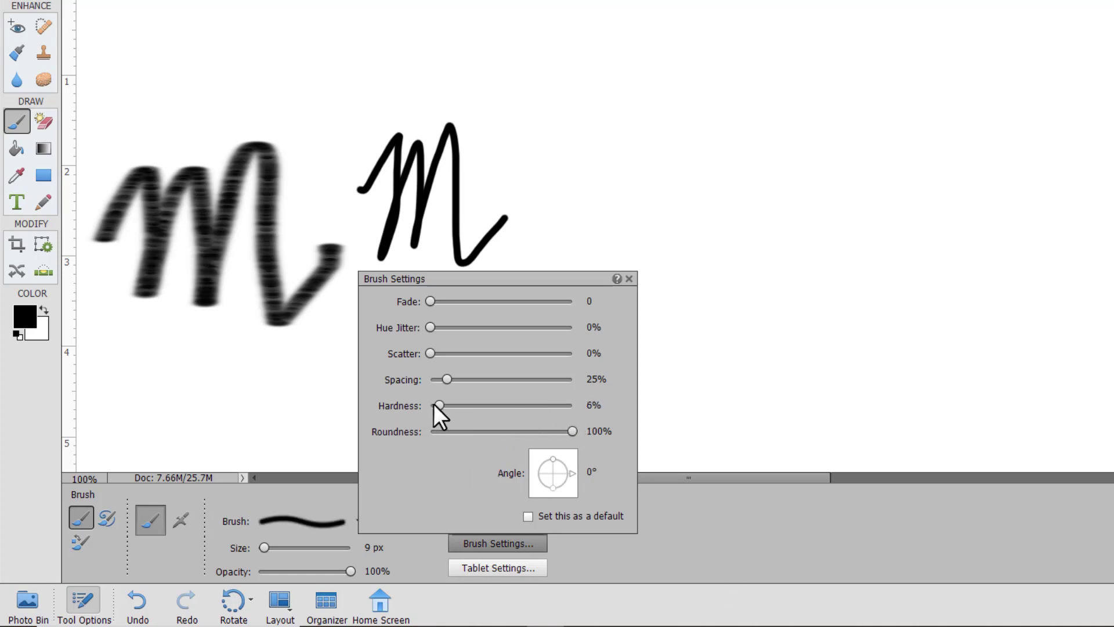
pyautogui.moveTo(435, 404); pyautogui.dragTo(621, 413)
pyautogui.moveTo(562, 434); pyautogui.dragTo(458, 431)
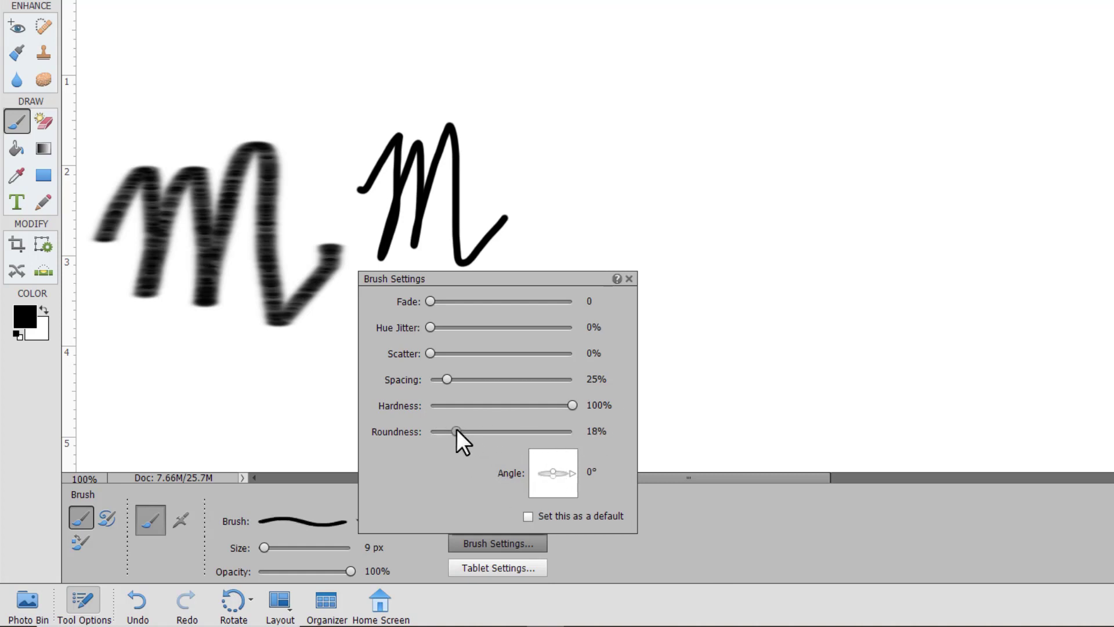
pyautogui.click(709, 557)
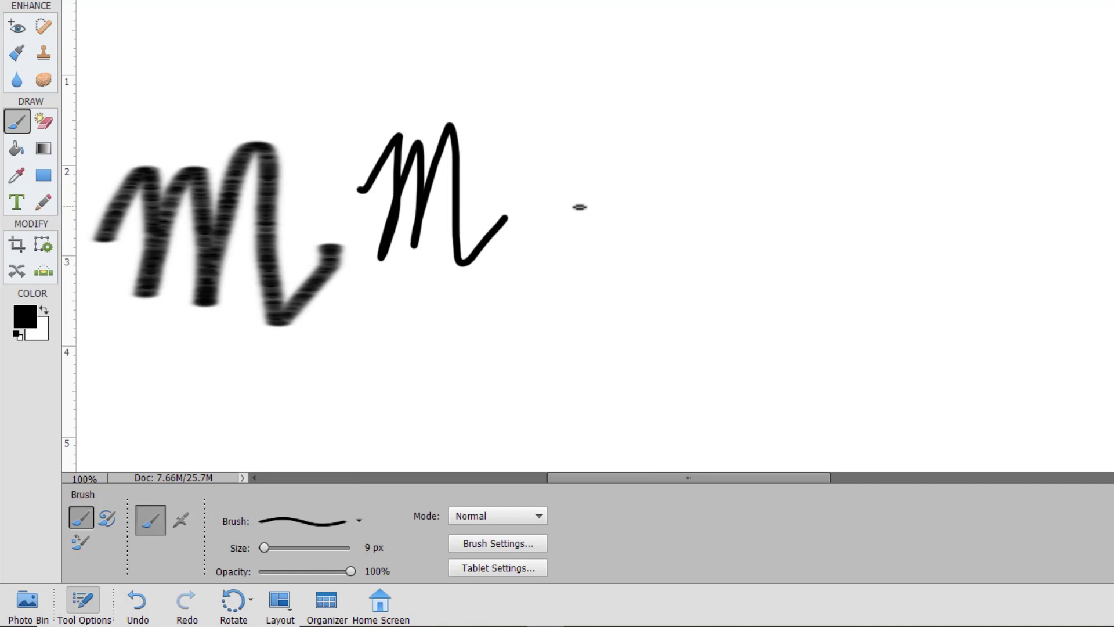
# Write a crisp flat-nib M and loop beside the earlier Ms, then restore 100% roundness.
pyautogui.moveTo(580, 207)
pyautogui.mouseDown()
pyautogui.moveTo(602, 159)
pyautogui.moveTo(614, 197)
pyautogui.moveTo(608, 233)
pyautogui.moveTo(635, 153)
pyautogui.moveTo(640, 241)
pyautogui.moveTo(652, 164)
pyautogui.moveTo(673, 206)
pyautogui.moveTo(715, 225)
pyautogui.mouseUp()
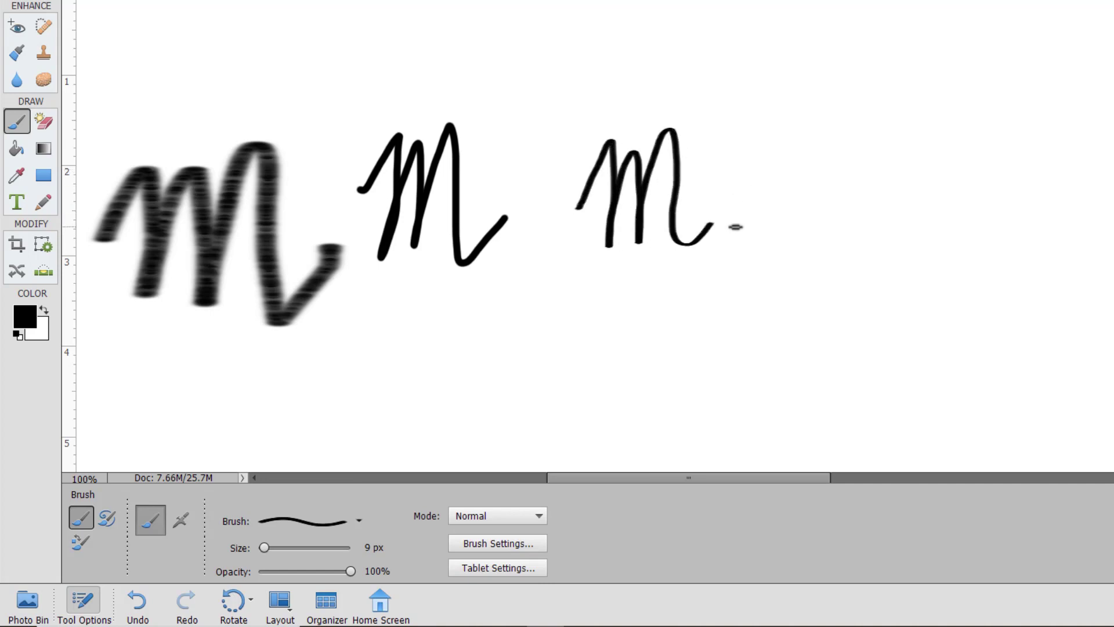
pyautogui.moveTo(727, 239)
pyautogui.mouseDown()
pyautogui.moveTo(771, 137)
pyautogui.moveTo(746, 236)
pyautogui.moveTo(774, 174)
pyautogui.mouseUp()
pyautogui.click(481, 545)
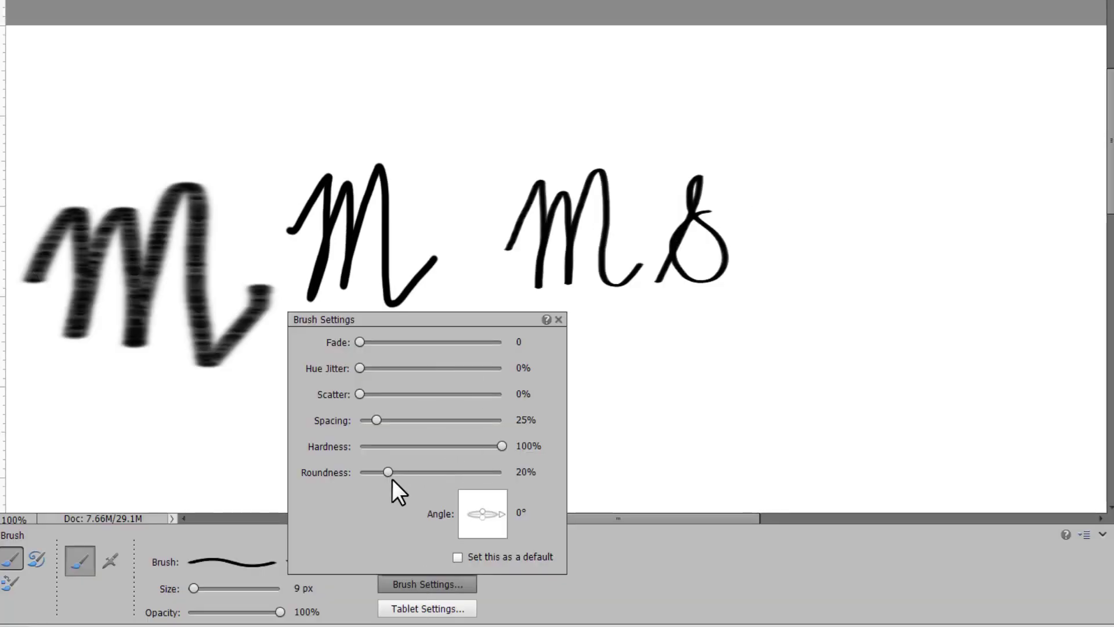
pyautogui.moveTo(389, 473); pyautogui.dragTo(570, 472)
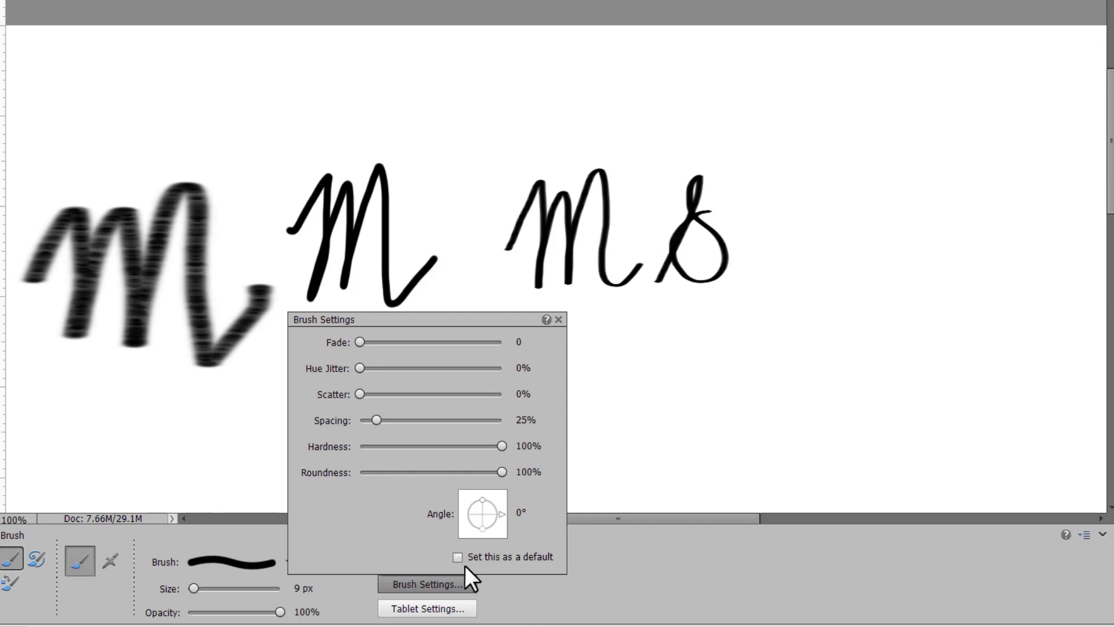
# Let pen pressure control brush size and opacity in Tablet Settings for the 70 px brush.
pyautogui.click(542, 603)
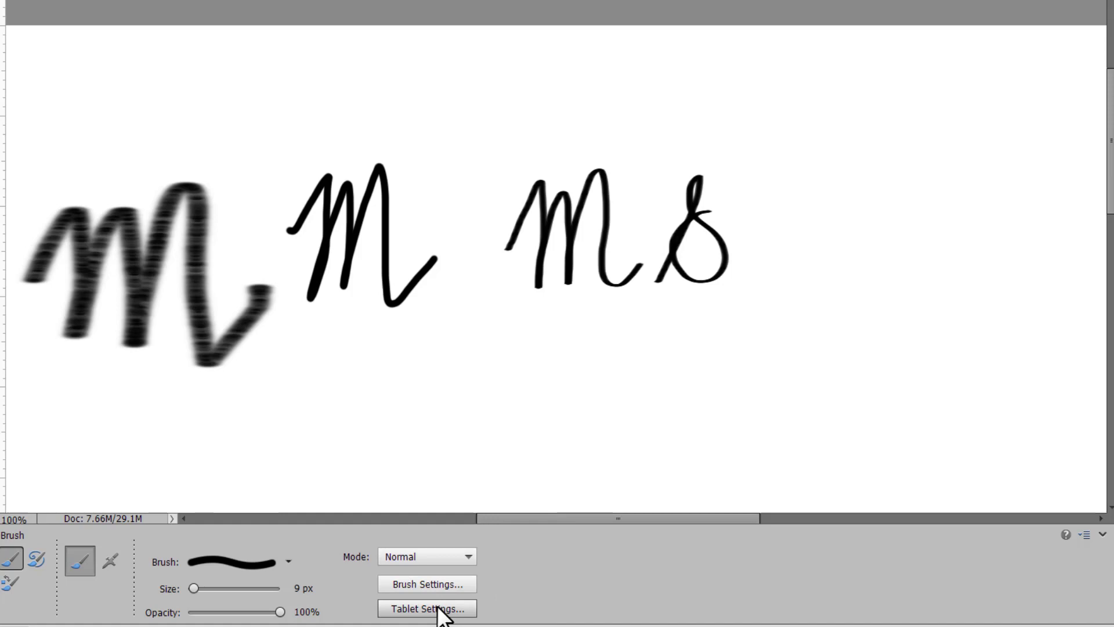
pyautogui.click(432, 608)
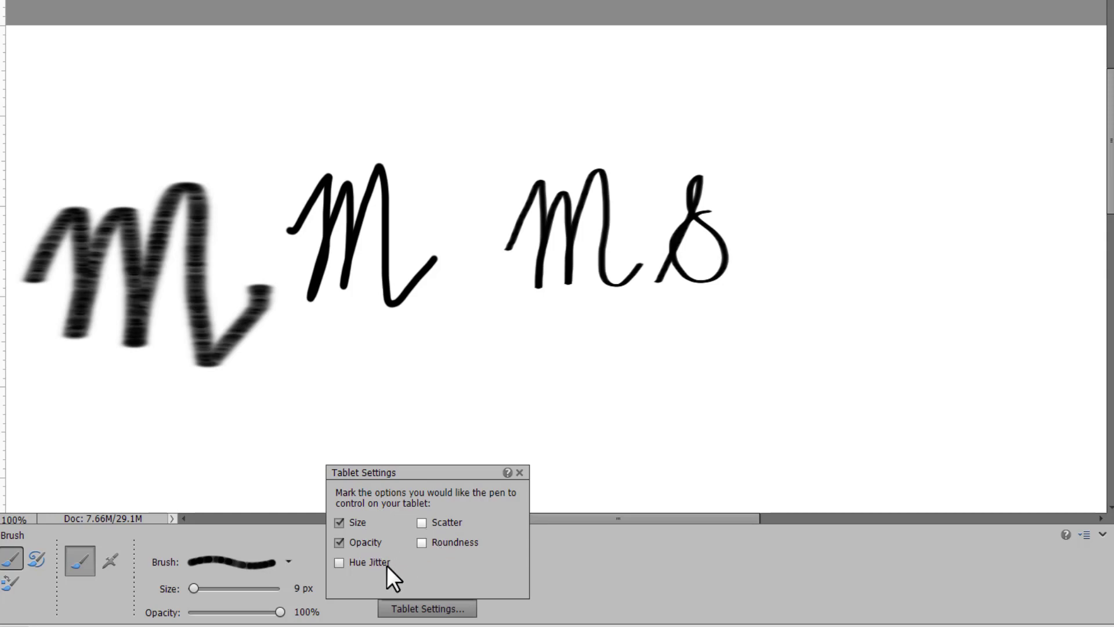
pyautogui.click(545, 609)
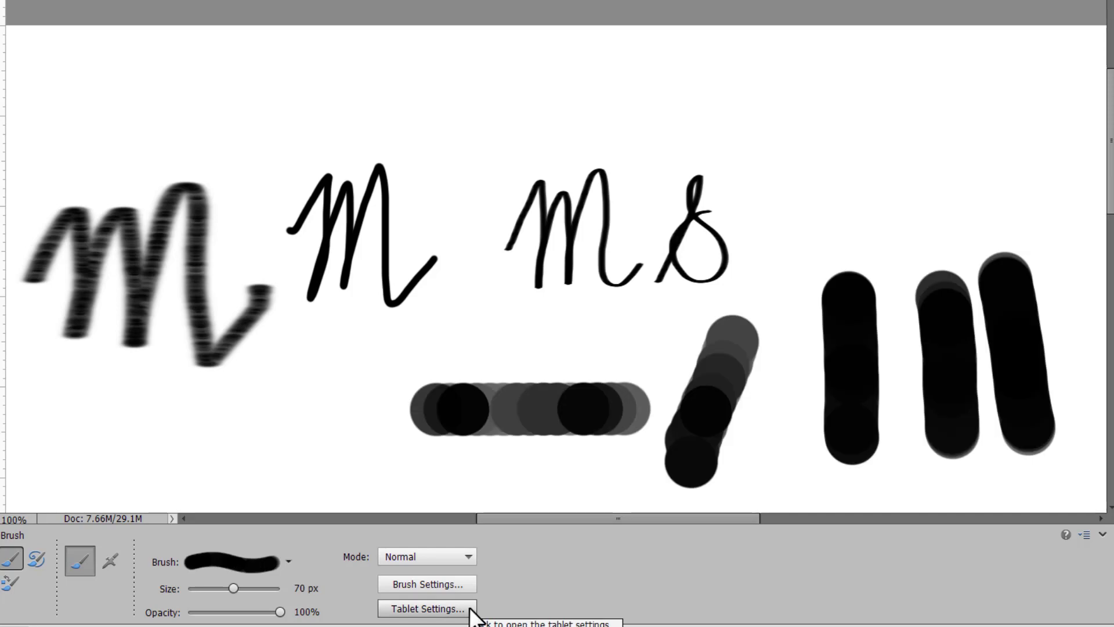
pyautogui.click(440, 608)
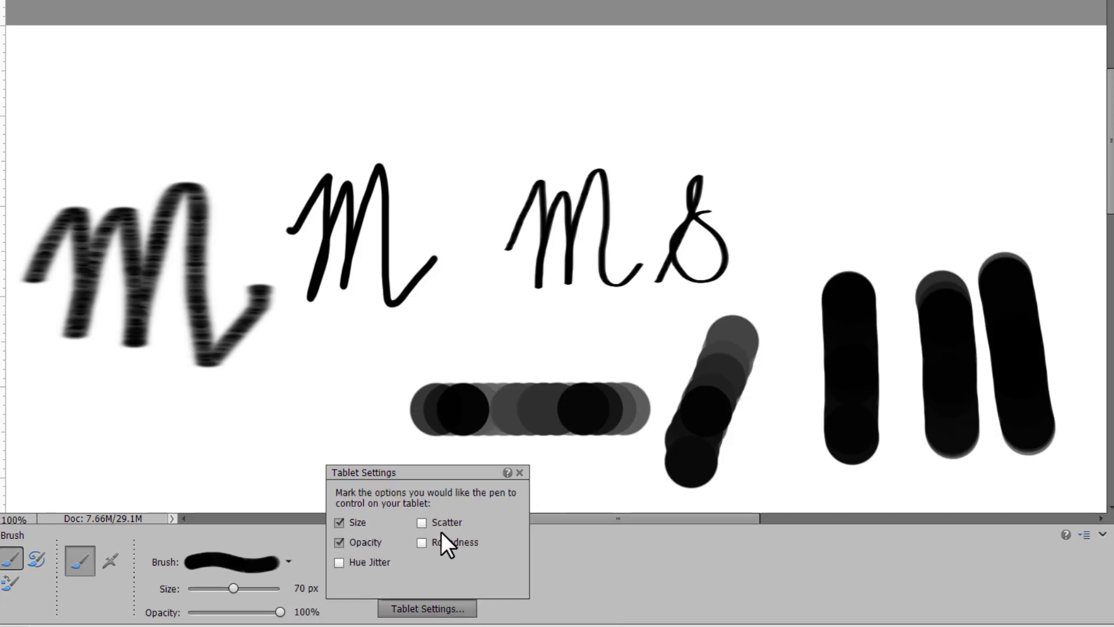
pyautogui.click(588, 587)
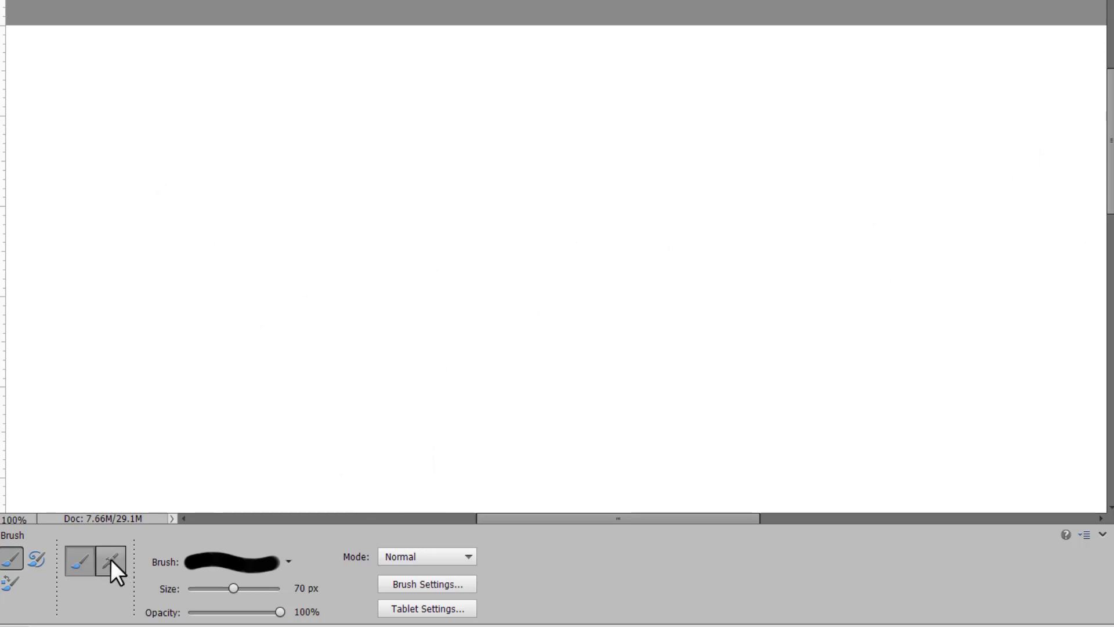
# Switch to airbrush mode and paint thick black looping and zigzag strokes.
pyautogui.click(111, 558)
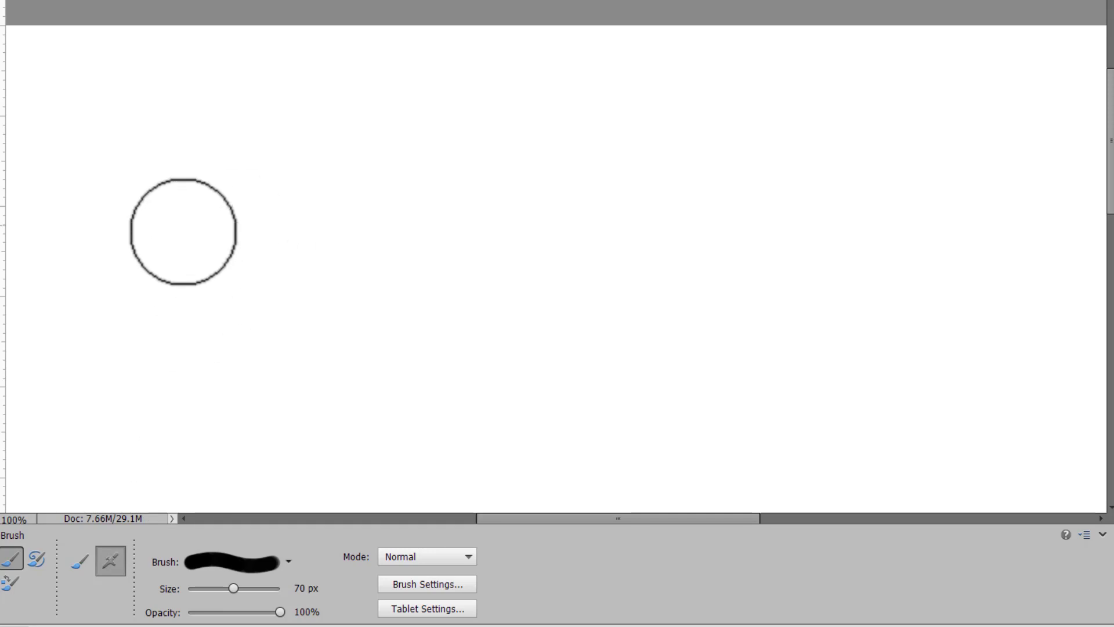
pyautogui.moveTo(127, 341)
pyautogui.mouseDown()
pyautogui.moveTo(274, 226)
pyautogui.moveTo(257, 406)
pyautogui.moveTo(309, 264)
pyautogui.mouseUp()
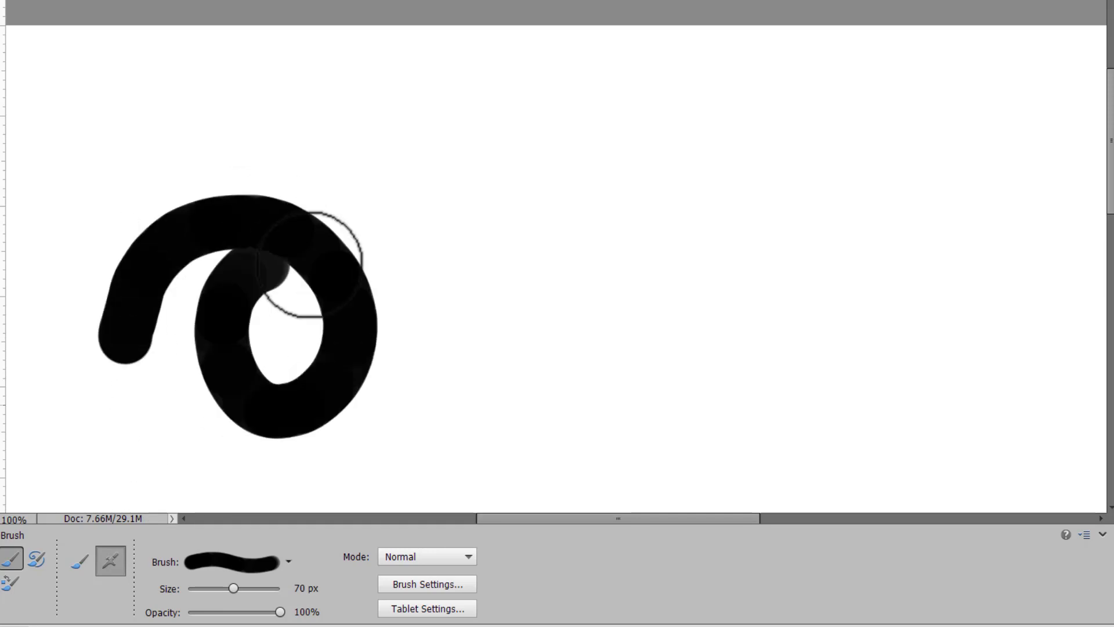
pyautogui.moveTo(460, 348)
pyautogui.mouseDown()
pyautogui.moveTo(523, 325)
pyautogui.moveTo(545, 162)
pyautogui.mouseUp()
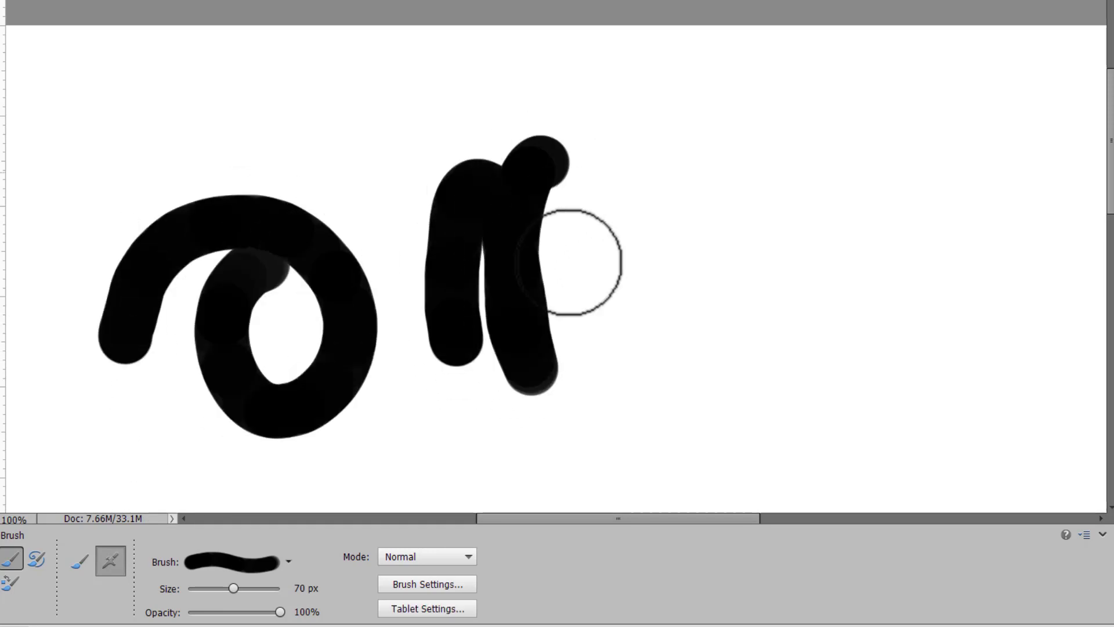
pyautogui.moveTo(569, 262)
pyautogui.mouseDown()
pyautogui.moveTo(582, 333)
pyautogui.moveTo(626, 222)
pyautogui.moveTo(648, 339)
pyautogui.moveTo(702, 243)
pyautogui.moveTo(704, 287)
pyautogui.moveTo(734, 226)
pyautogui.moveTo(775, 232)
pyautogui.moveTo(859, 413)
pyautogui.mouseUp()
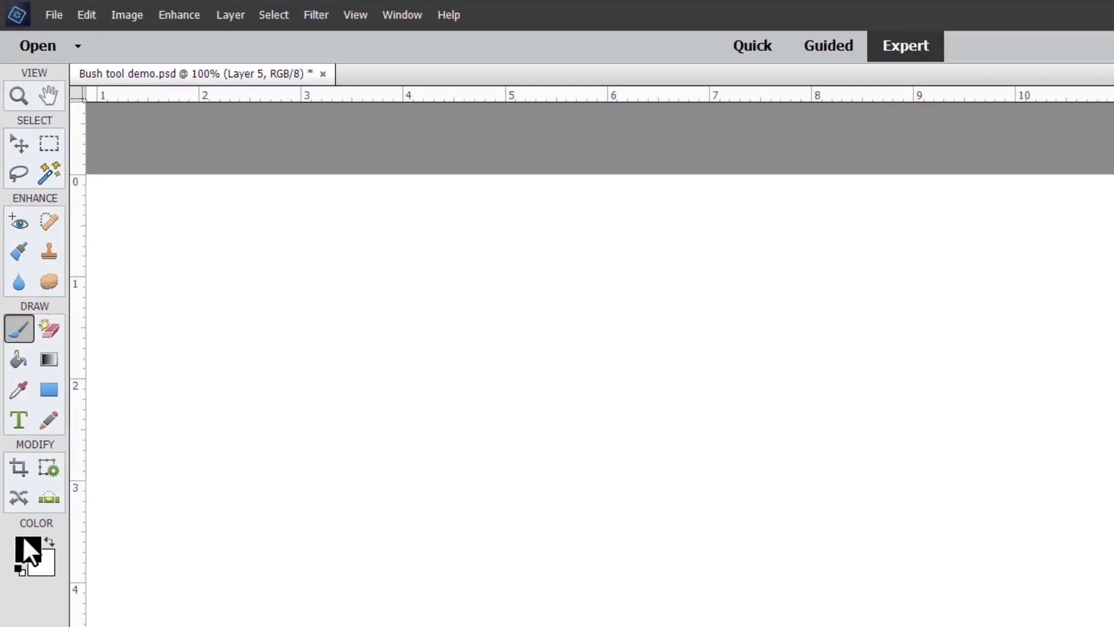
# Set the foreground colour to #fe5151 and add a new empty Layer 6.
pyautogui.click(24, 546)
pyautogui.click(876, 380)
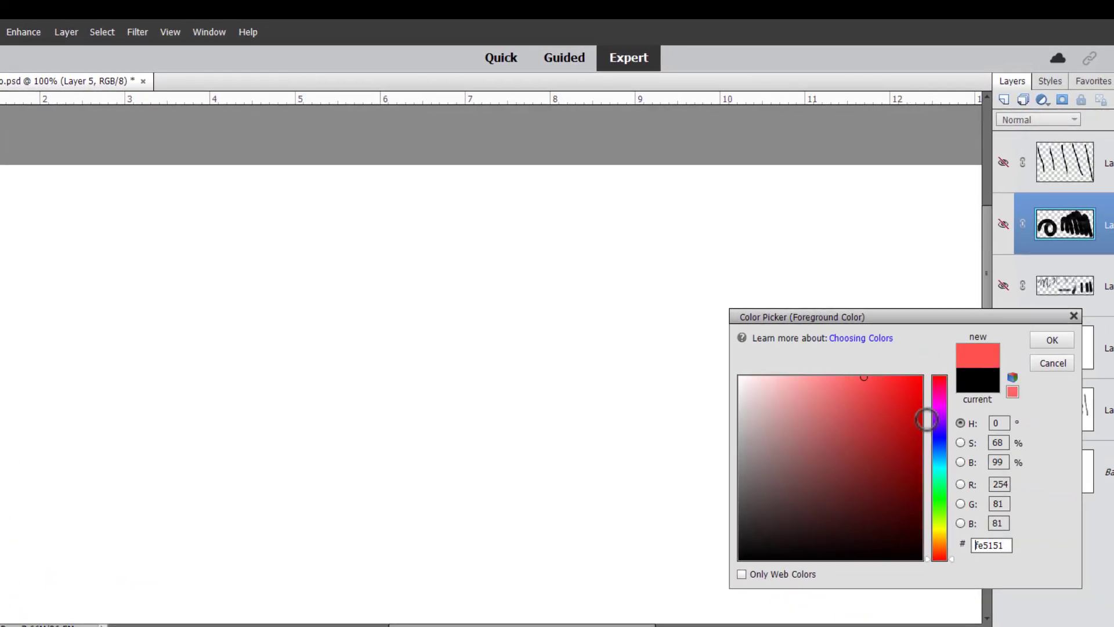
pyautogui.click(1057, 339)
pyautogui.hotkey('ctrl', 'shift', 'alt', 'n')
# Paint a red zigzag and two blobs, then inspect them at 400% zoom.
pyautogui.moveTo(127, 363)
pyautogui.mouseDown()
pyautogui.moveTo(416, 349)
pyautogui.moveTo(248, 440)
pyautogui.moveTo(287, 502)
pyautogui.mouseUp()
pyautogui.moveTo(715, 307)
pyautogui.mouseDown()
pyautogui.moveTo(721, 465)
pyautogui.moveTo(586, 435)
pyautogui.mouseUp()
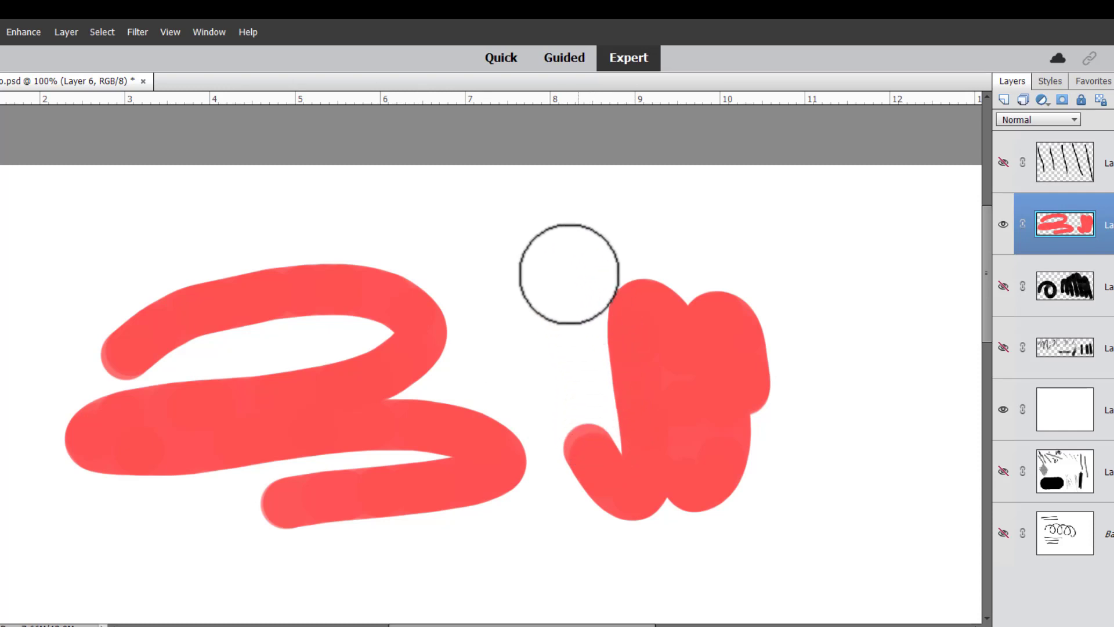
pyautogui.moveTo(511, 233)
pyautogui.mouseDown()
pyautogui.moveTo(520, 306)
pyautogui.moveTo(498, 269)
pyautogui.moveTo(475, 281)
pyautogui.moveTo(482, 372)
pyautogui.mouseUp()
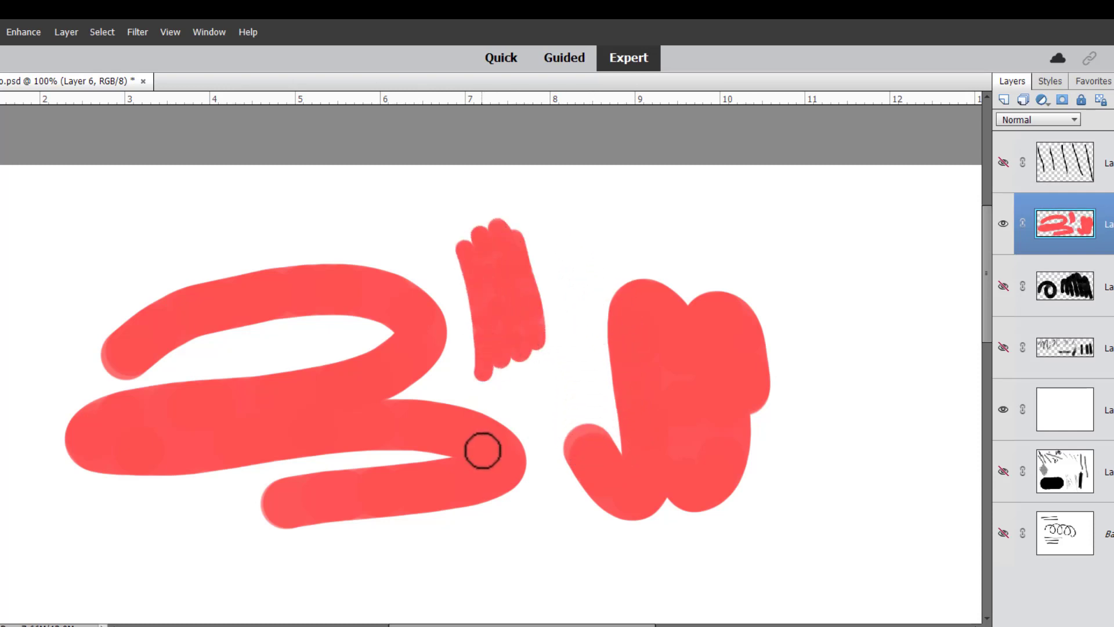
pyautogui.hotkey('ctrl', '=')
pyautogui.hotkey('ctrl', '=')
pyautogui.hotkey('ctrl', '=')
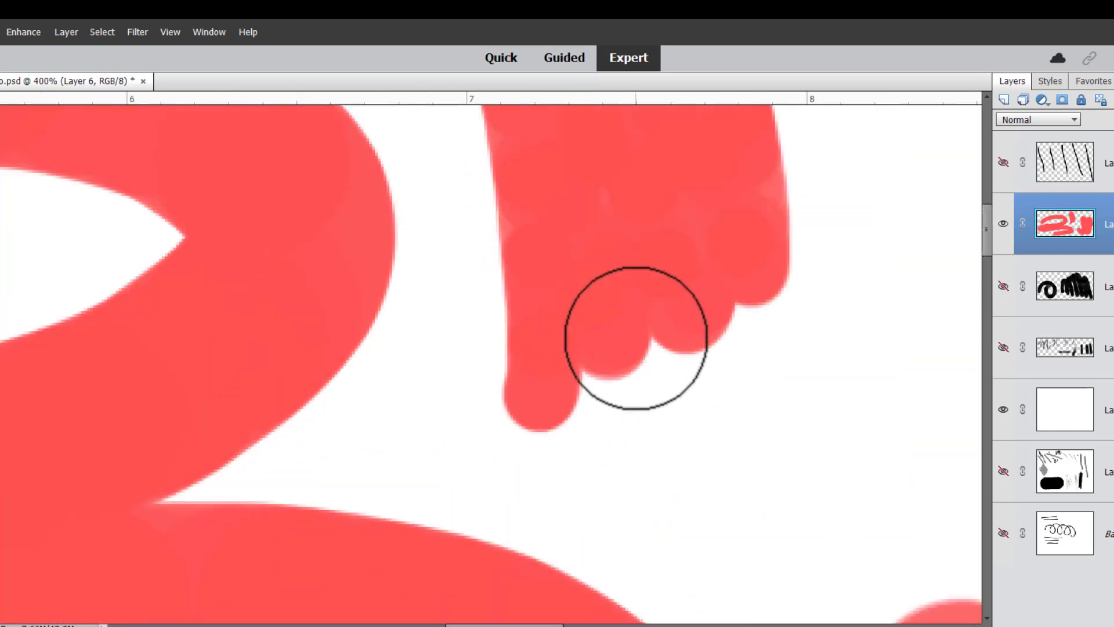
pyautogui.moveTo(612, 244); pyautogui.dragTo(538, 533)
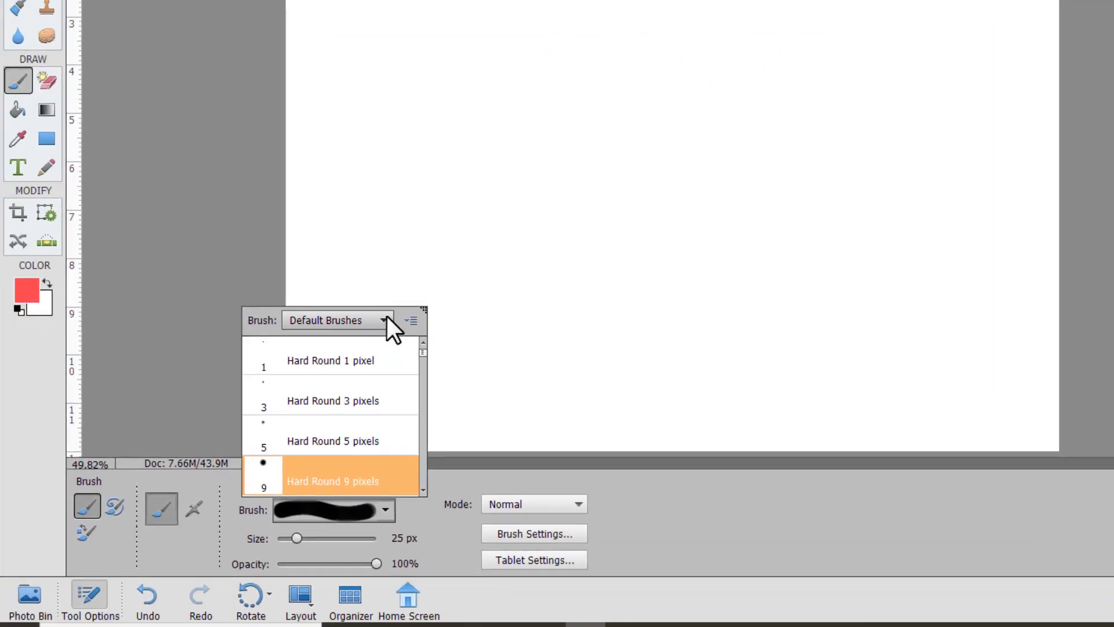
# Load the Pen Pressure brush set and paint a curved Confetti stroke at 20 px.
pyautogui.click(387, 318)
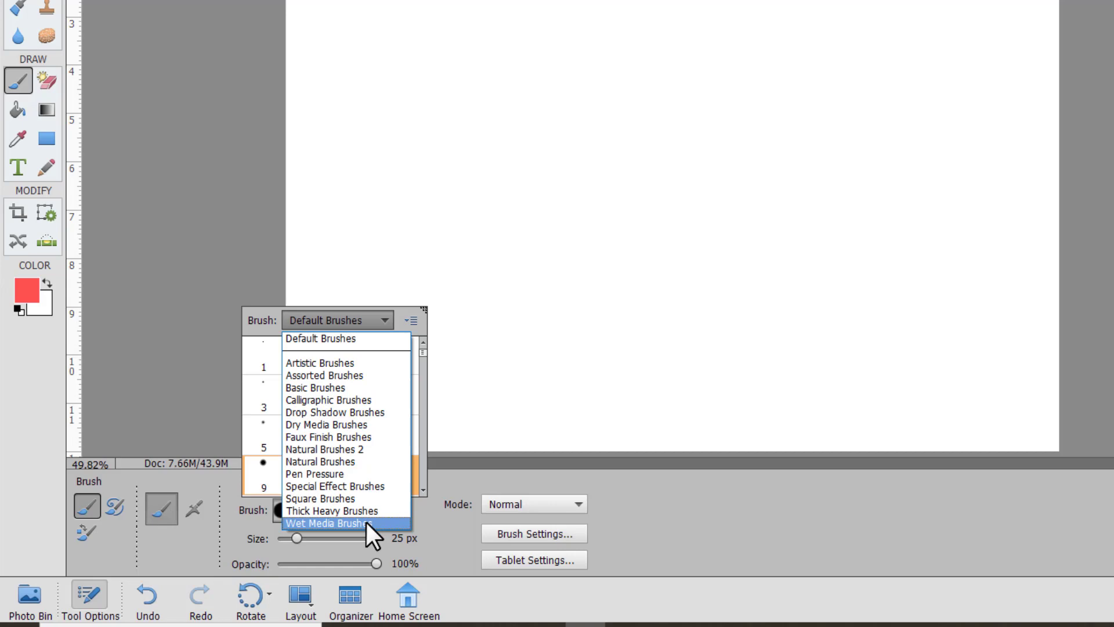
pyautogui.click(360, 477)
pyautogui.click(355, 475)
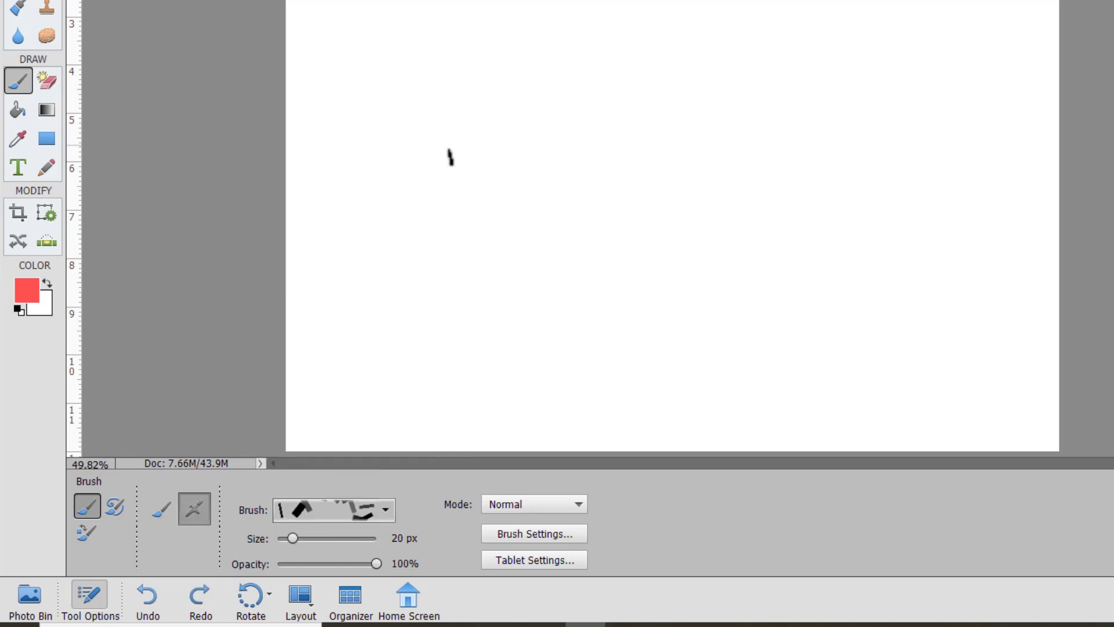
pyautogui.moveTo(443, 165)
pyautogui.mouseDown()
pyautogui.moveTo(594, 45)
pyautogui.moveTo(558, 331)
pyautogui.mouseUp()
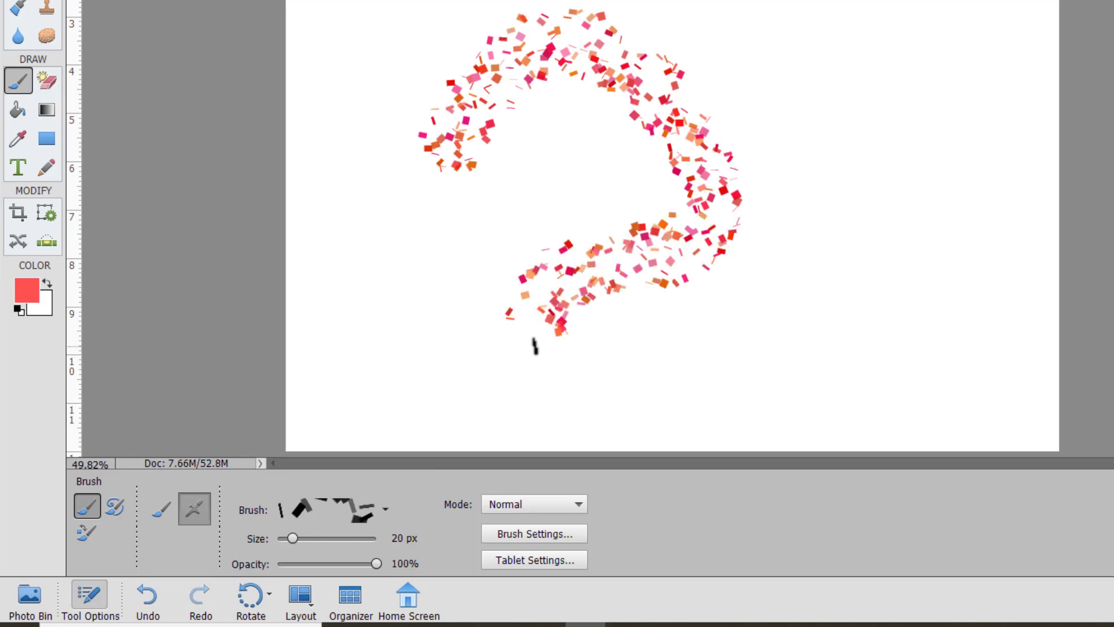
# Scatter large 125 px Confetti strokes and dabs across the canvas.
pyautogui.press(']')
pyautogui.press(']')
pyautogui.press(']')
pyautogui.press(']')
pyautogui.press(']')
pyautogui.press(']')
pyautogui.press(']')
pyautogui.press(']')
pyautogui.press(']')
pyautogui.press(']')
pyautogui.press(']')
pyautogui.press(']')
pyautogui.press(']')
pyautogui.press(']')
pyautogui.press(']')
pyautogui.press(']')
pyautogui.press(']')
pyautogui.press(']')
pyautogui.press(']')
pyautogui.press(']')
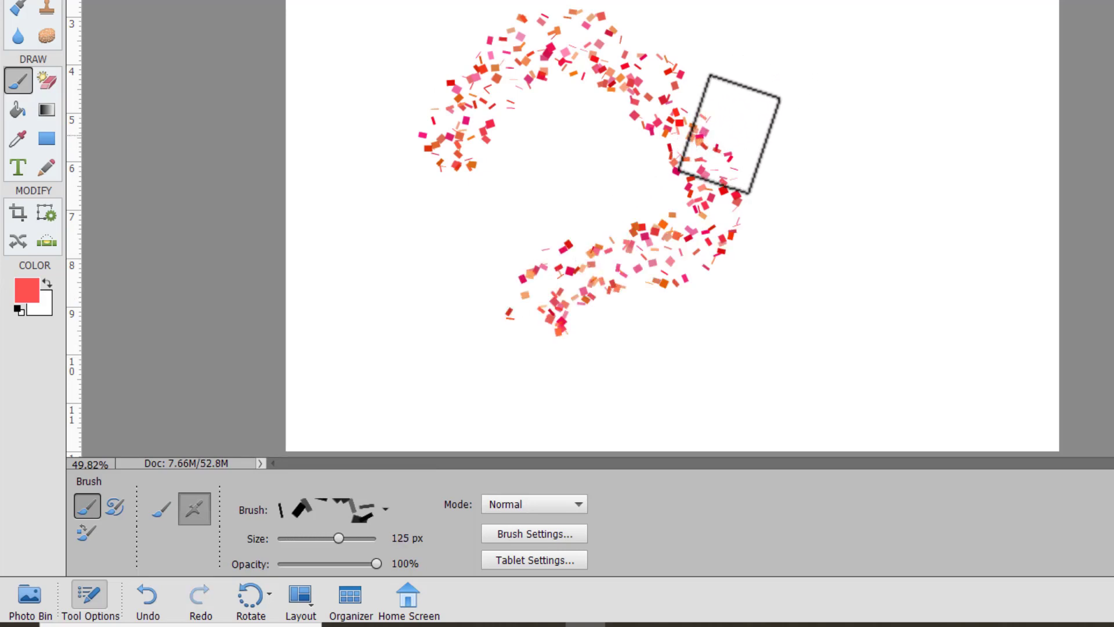
pyautogui.moveTo(729, 134)
pyautogui.mouseDown()
pyautogui.moveTo(982, 114)
pyautogui.moveTo(952, 249)
pyautogui.mouseUp()
pyautogui.moveTo(821, 336)
pyautogui.mouseDown()
pyautogui.moveTo(594, 361)
pyautogui.moveTo(410, 300)
pyautogui.mouseUp()
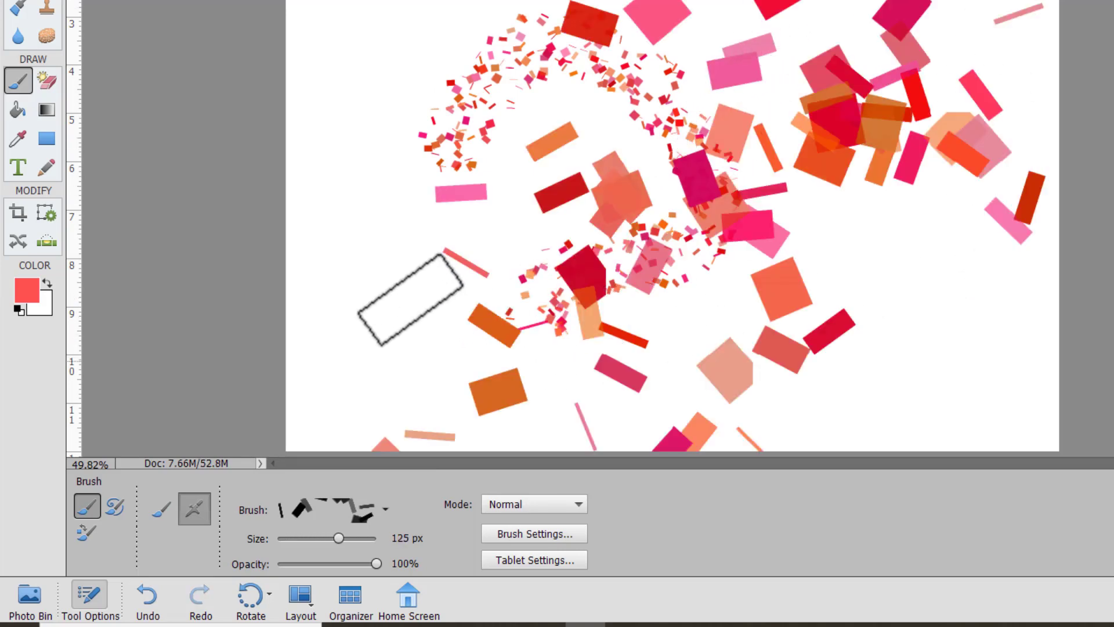
pyautogui.click(373, 124)
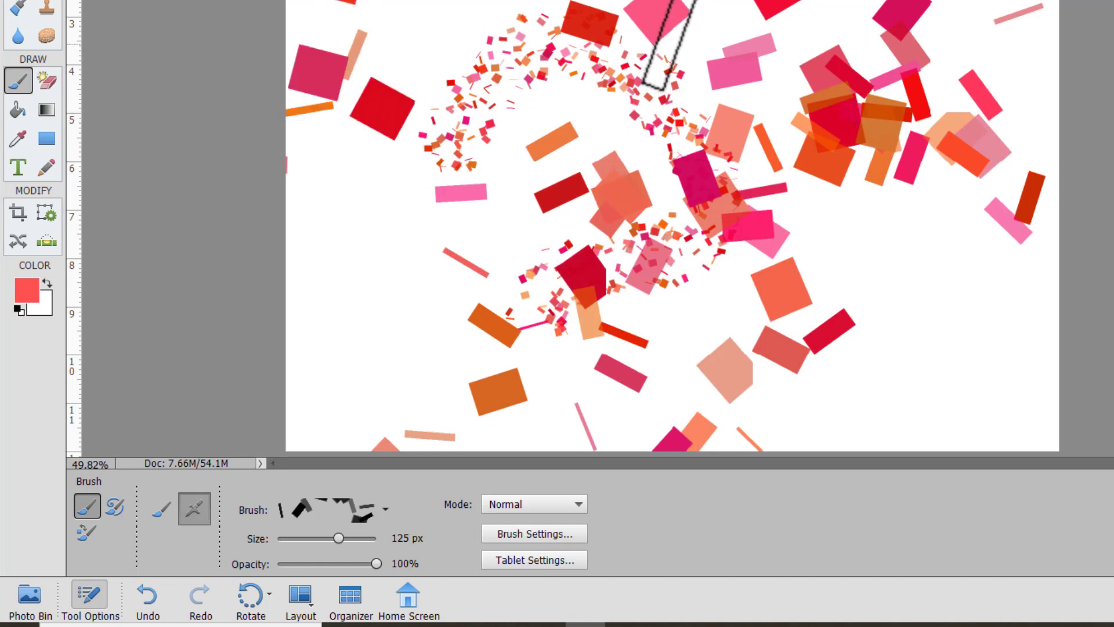
pyautogui.click(618, 72)
pyautogui.moveTo(871, 242)
pyautogui.mouseDown()
pyautogui.moveTo(950, 321)
pyautogui.moveTo(970, 360)
pyautogui.mouseUp()
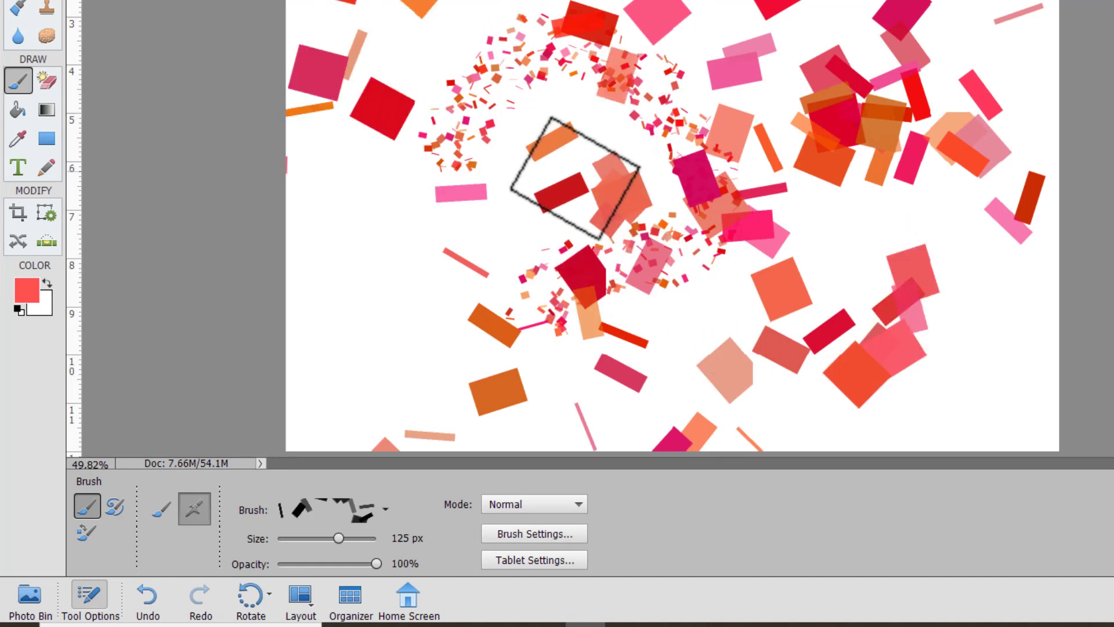
pyautogui.moveTo(574, 179)
pyautogui.mouseDown()
pyautogui.moveTo(517, 236)
pyautogui.moveTo(366, 323)
pyautogui.moveTo(368, 362)
pyautogui.mouseUp()
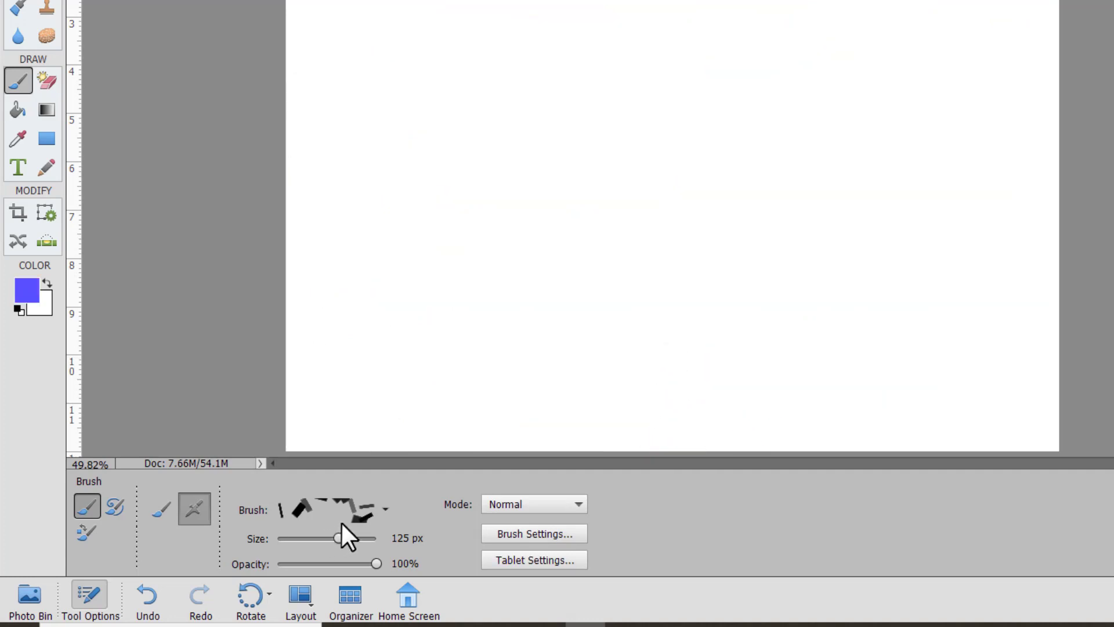
# Paint blue Scales brush marks, including a dense 250 px overlapping patch.
pyautogui.click(342, 517)
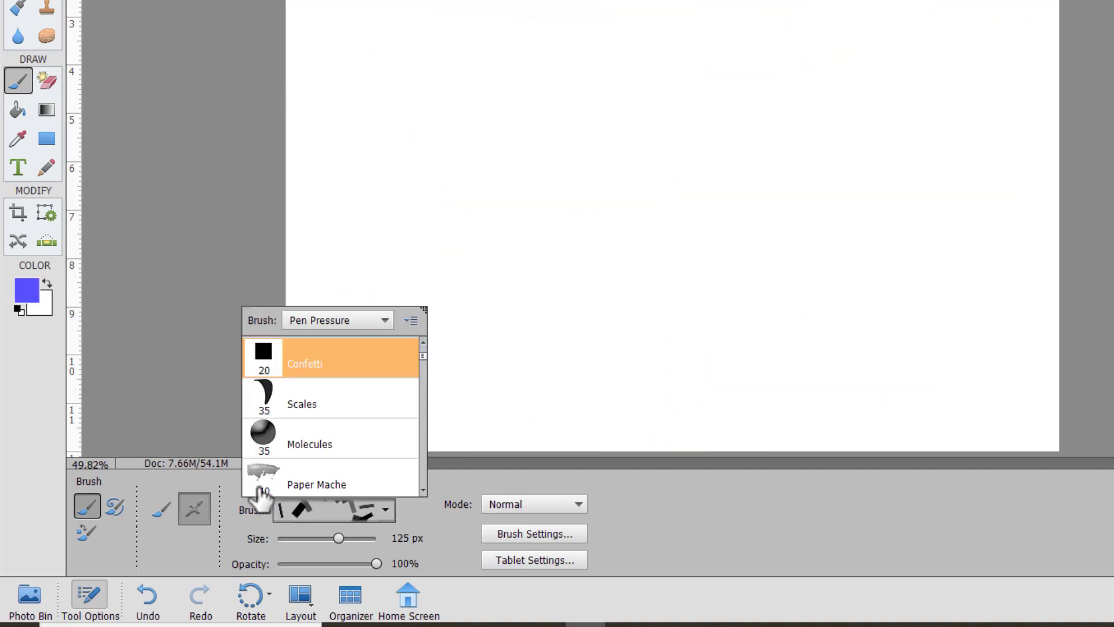
pyautogui.click(270, 406)
pyautogui.moveTo(440, 66); pyautogui.dragTo(667, 113)
pyautogui.press(']')
pyautogui.press(']')
pyautogui.press(']')
pyautogui.press(']')
pyautogui.press(']')
pyautogui.click(441, 173)
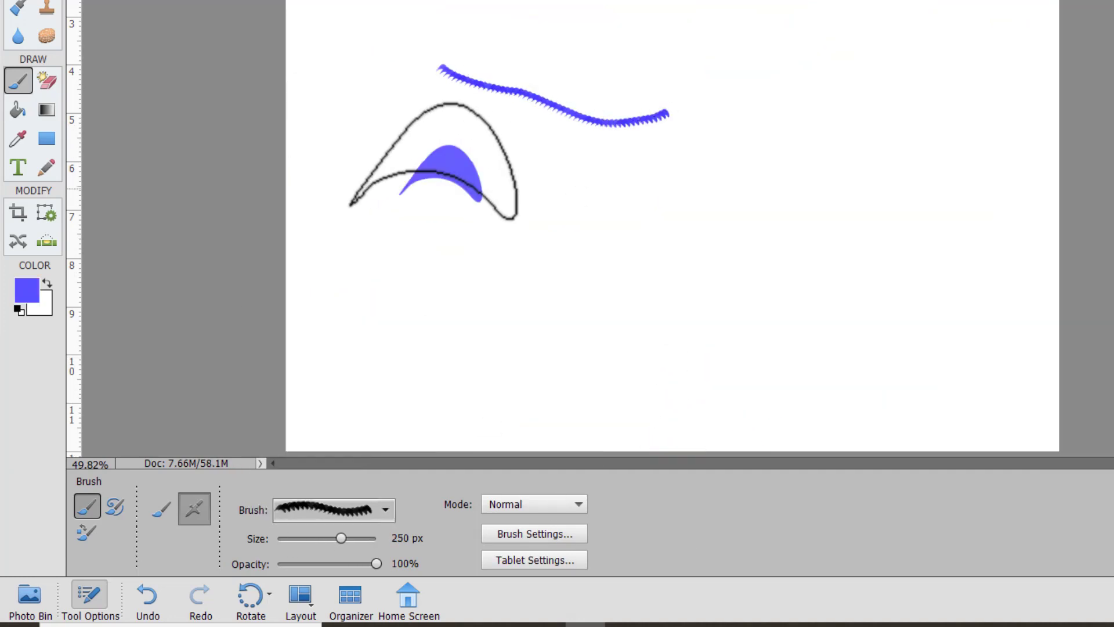
pyautogui.moveTo(434, 162)
pyautogui.mouseDown()
pyautogui.moveTo(731, 162)
pyautogui.moveTo(535, 239)
pyautogui.moveTo(482, 248)
pyautogui.moveTo(727, 286)
pyautogui.moveTo(753, 264)
pyautogui.moveTo(743, 253)
pyautogui.moveTo(758, 235)
pyautogui.moveTo(663, 234)
pyautogui.moveTo(562, 267)
pyautogui.moveTo(459, 359)
pyautogui.moveTo(437, 285)
pyautogui.moveTo(705, 294)
pyautogui.moveTo(446, 351)
pyautogui.moveTo(459, 329)
pyautogui.moveTo(557, 343)
pyautogui.moveTo(746, 330)
pyautogui.mouseUp()
pyautogui.click(341, 514)
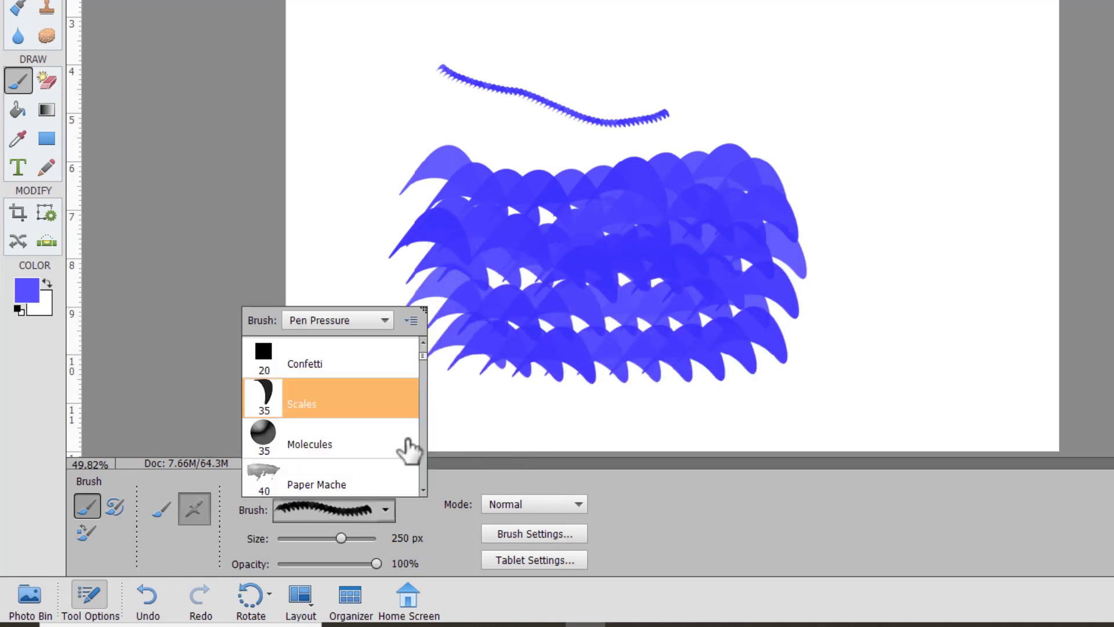
# Load the KTCL Setting Goals.abr brush file into the brush picker.
pyautogui.click(387, 319)
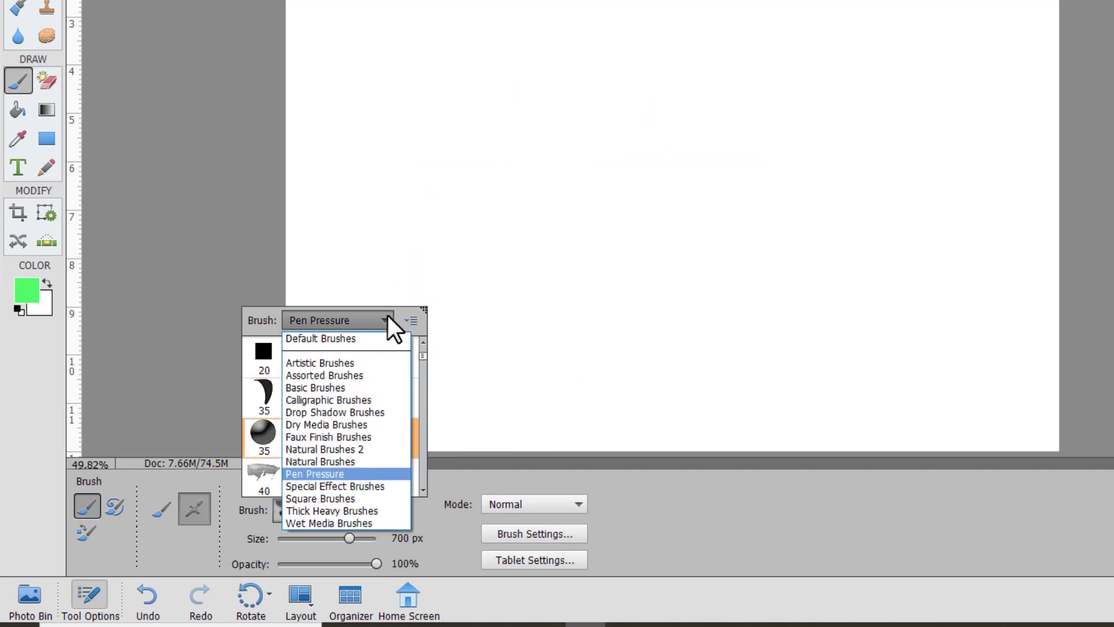
pyautogui.click(409, 320)
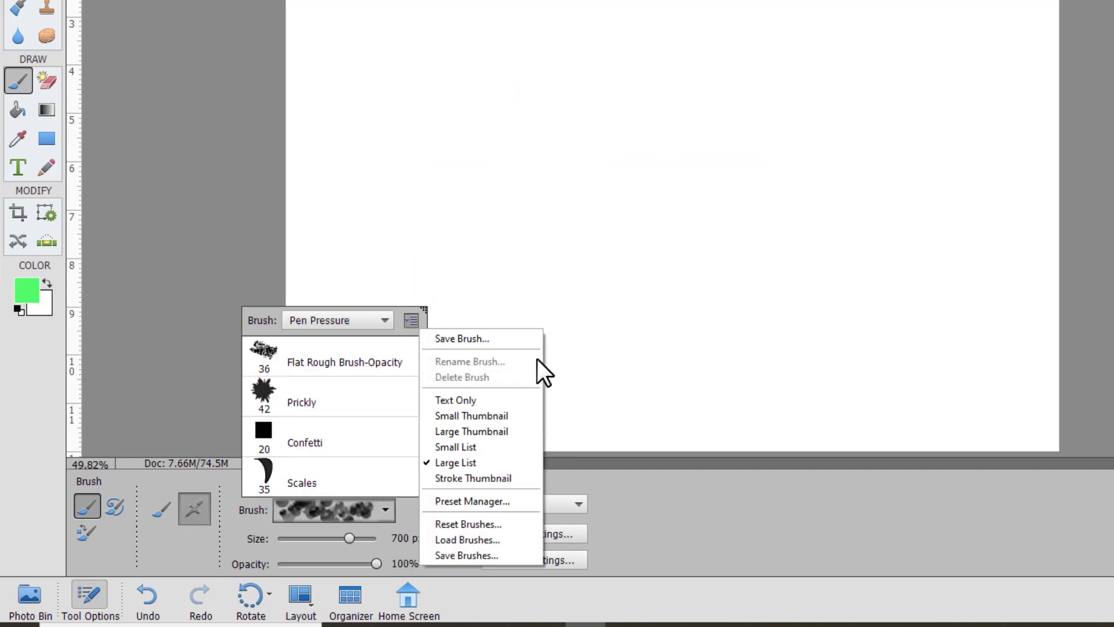
pyautogui.click(444, 539)
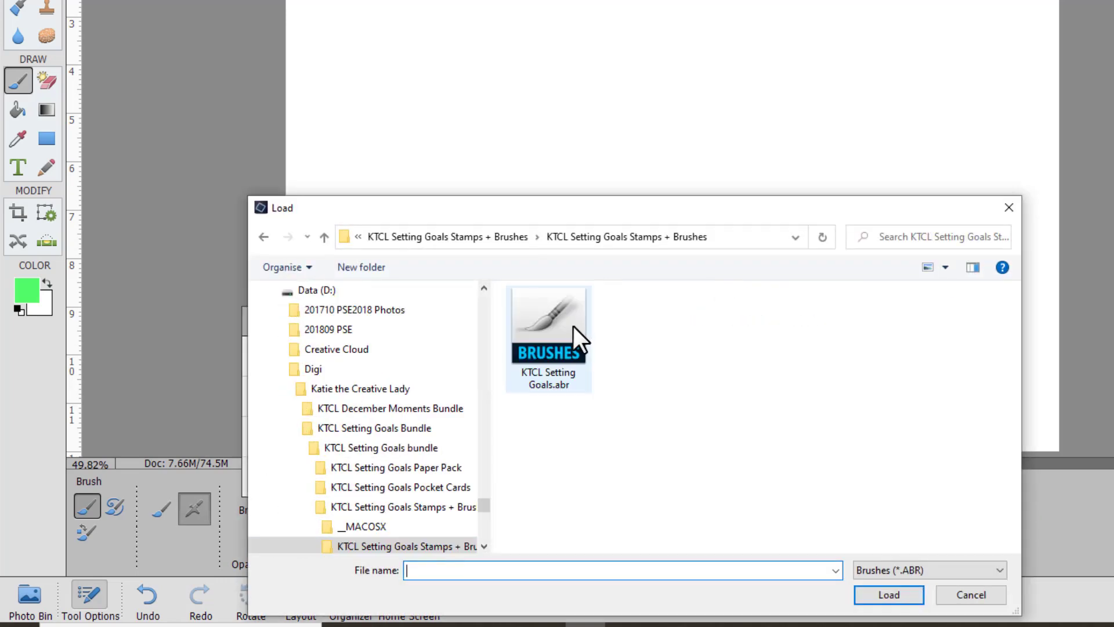
pyautogui.click(573, 326)
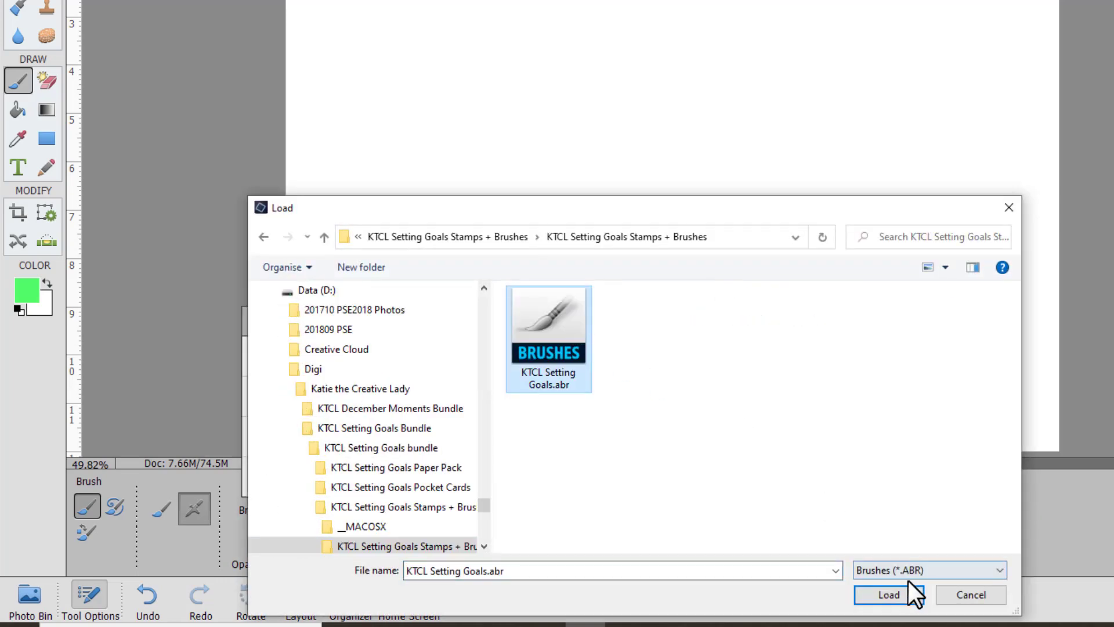
pyautogui.click(889, 594)
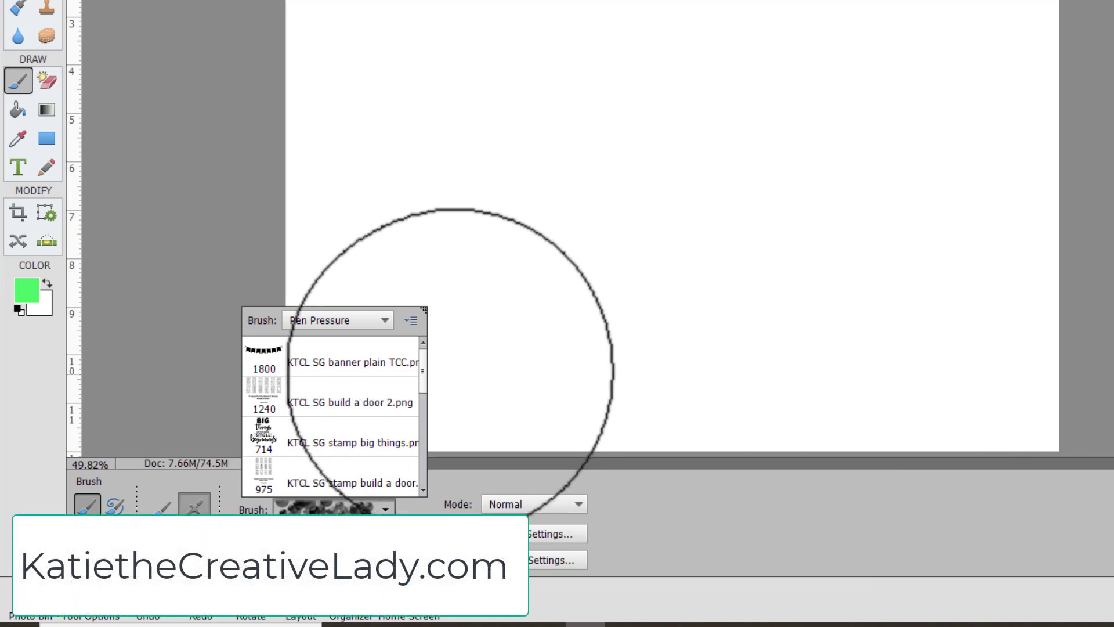
# Stamp the pink KTCL SG 'big things' quote at the upper left and on the right.
pyautogui.click(410, 321)
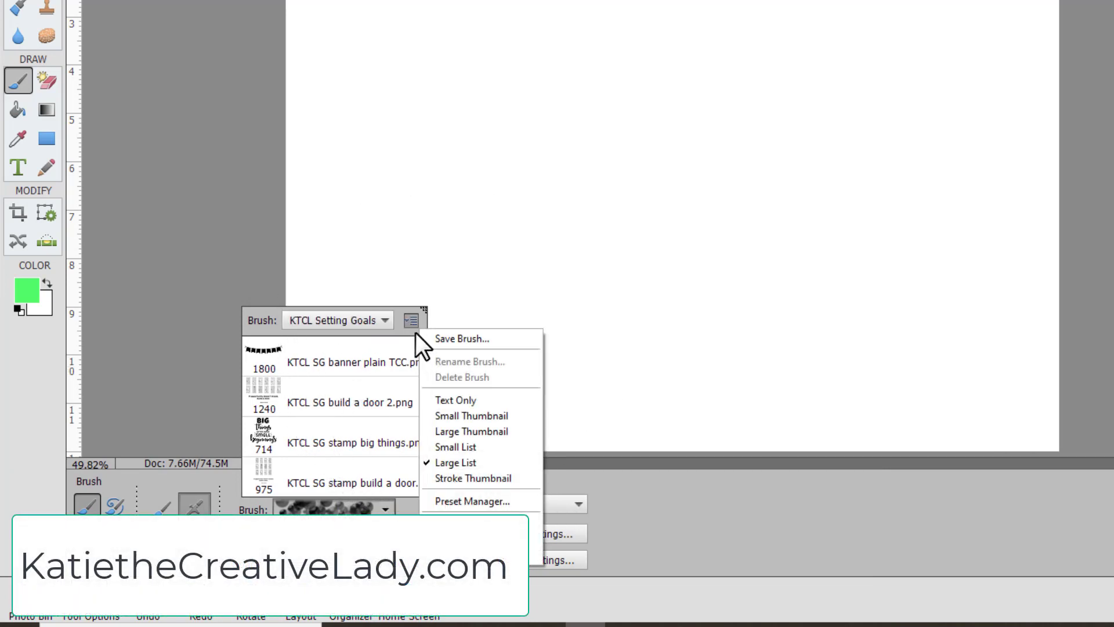
pyautogui.click(383, 394)
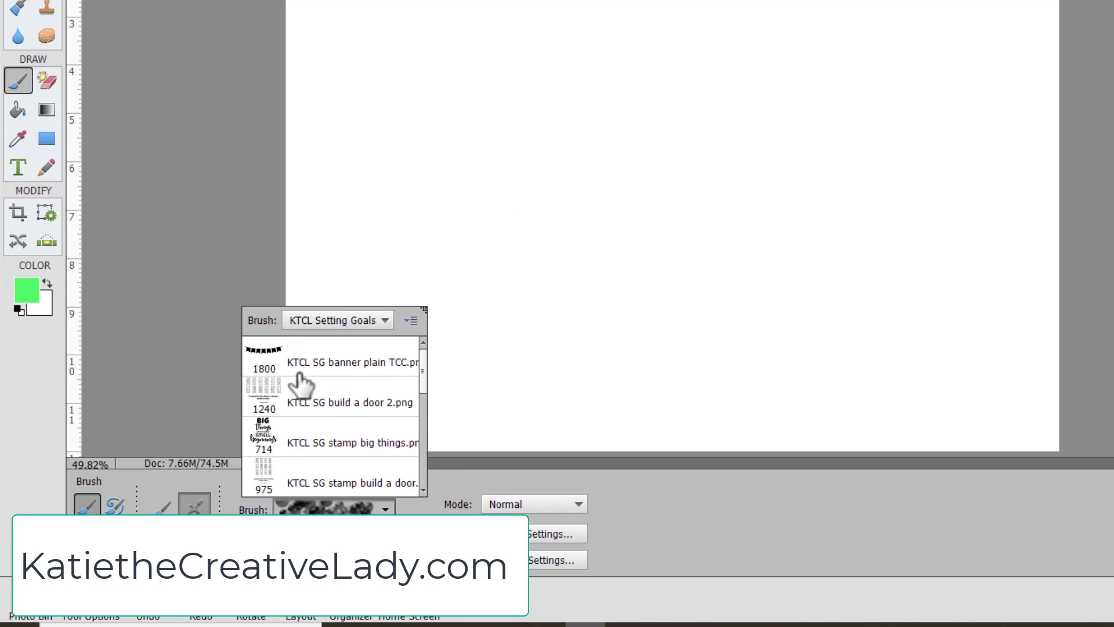
pyautogui.click(272, 442)
pyautogui.click(619, 535)
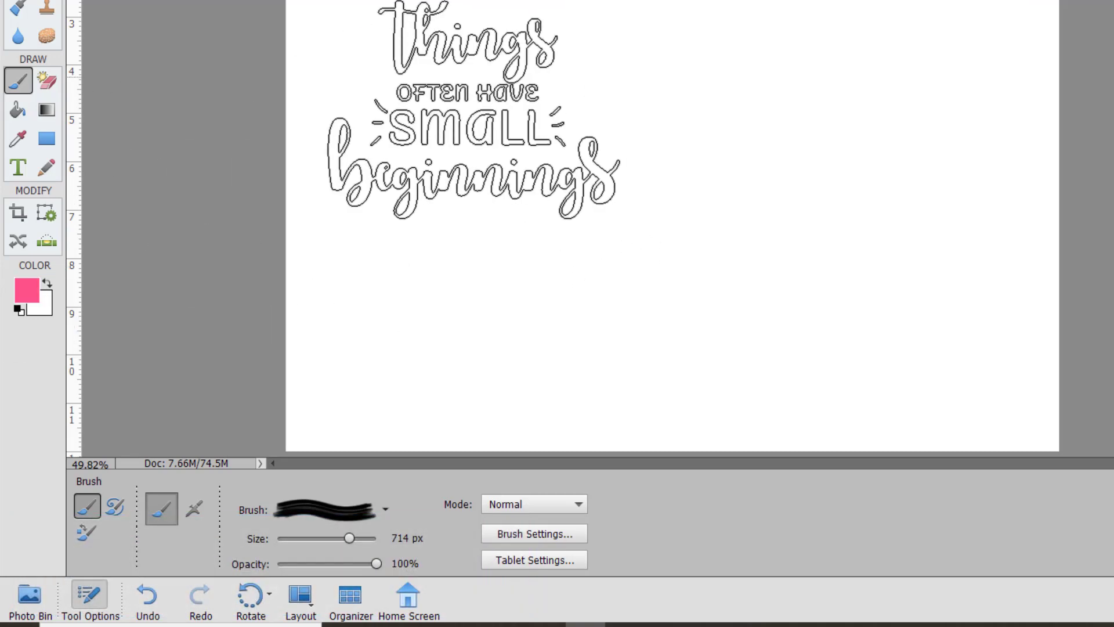
pyautogui.click(472, 72)
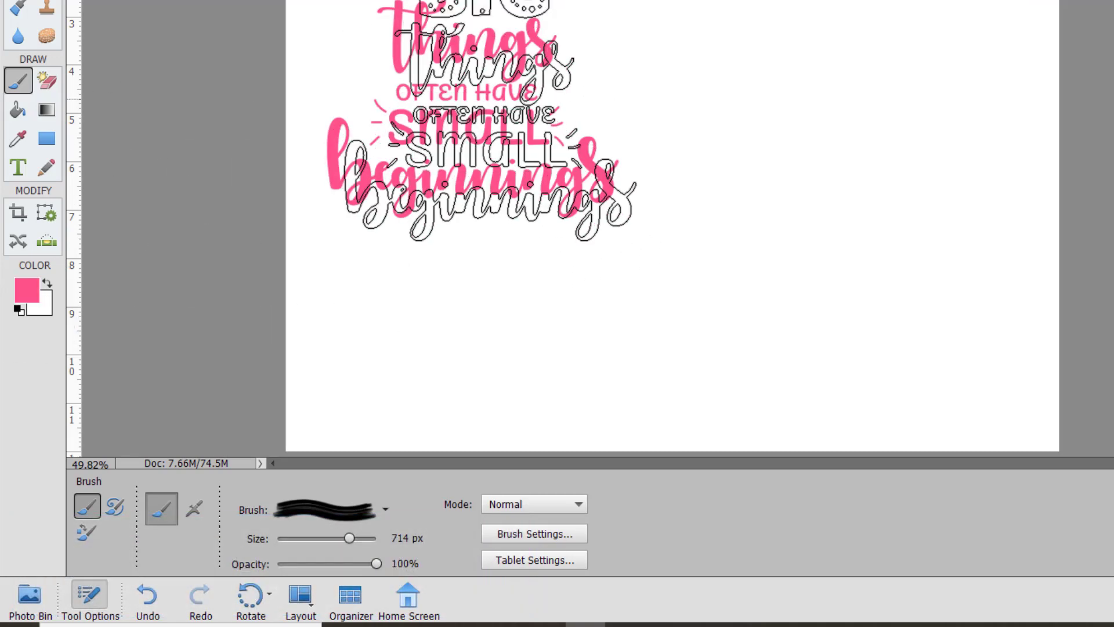
pyautogui.click(798, 206)
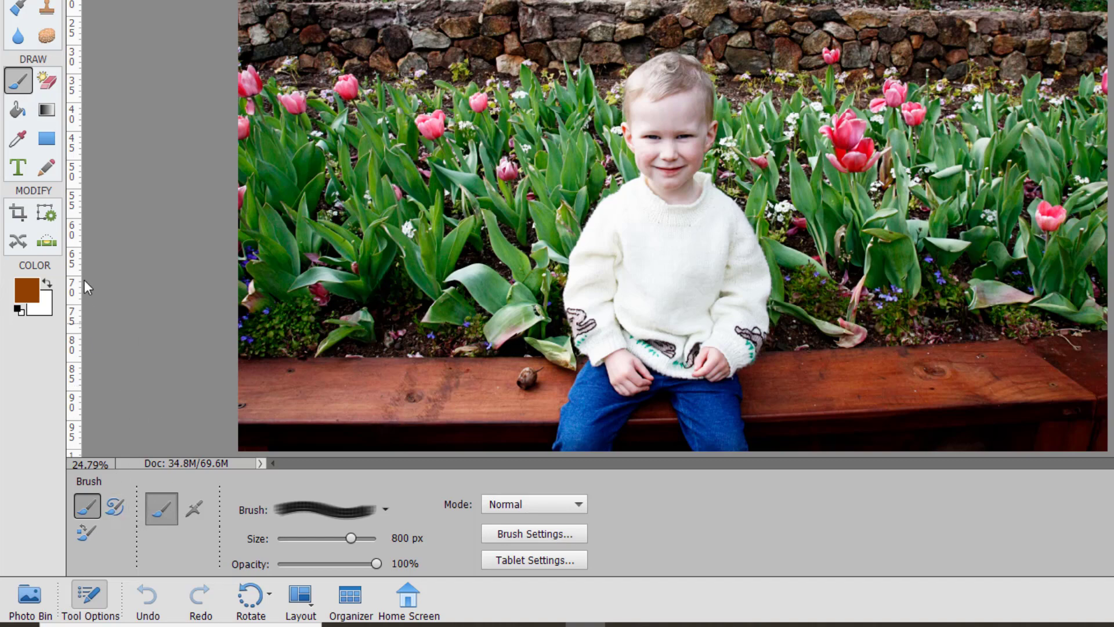
# Choose Hard Round 9 pixels from Default Brushes and zoom to 100% on the boy's face.
pyautogui.click(384, 508)
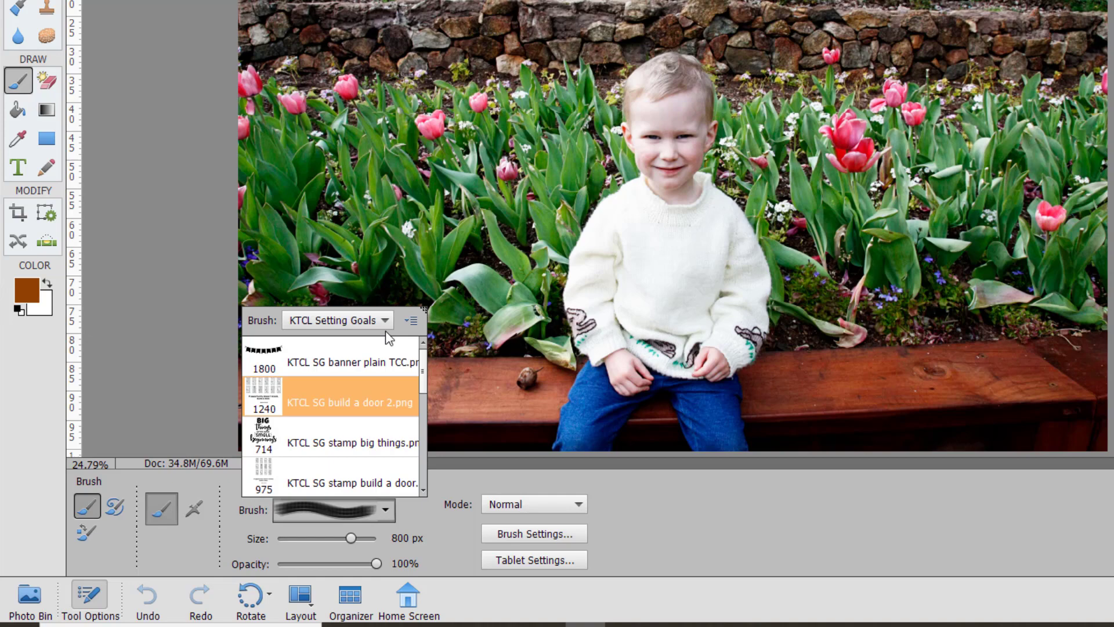
pyautogui.click(372, 320)
pyautogui.click(366, 339)
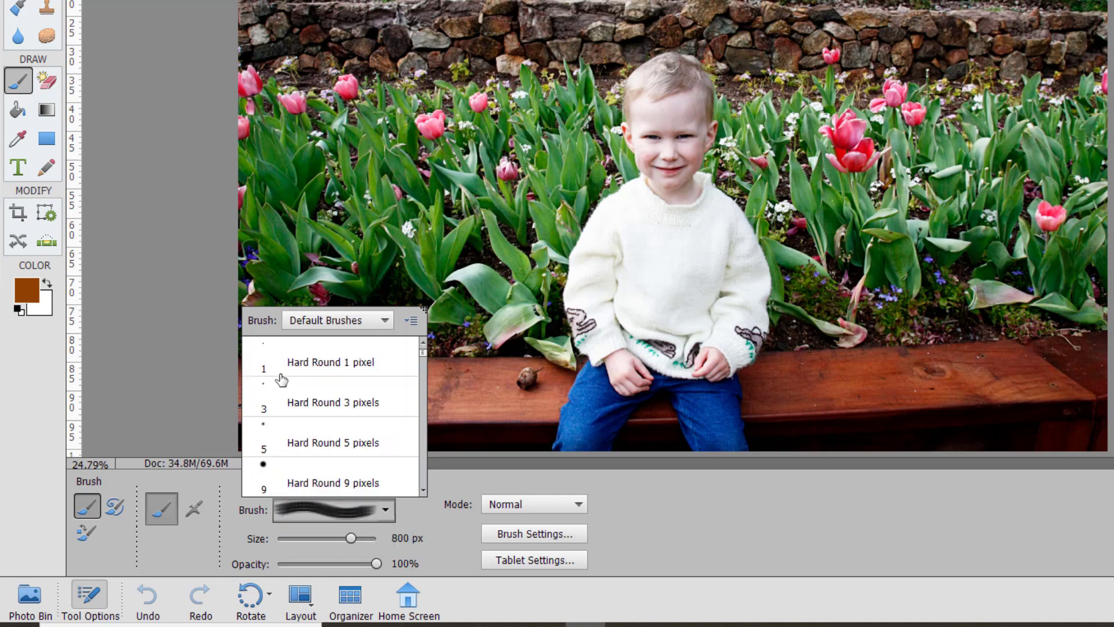
pyautogui.click(314, 483)
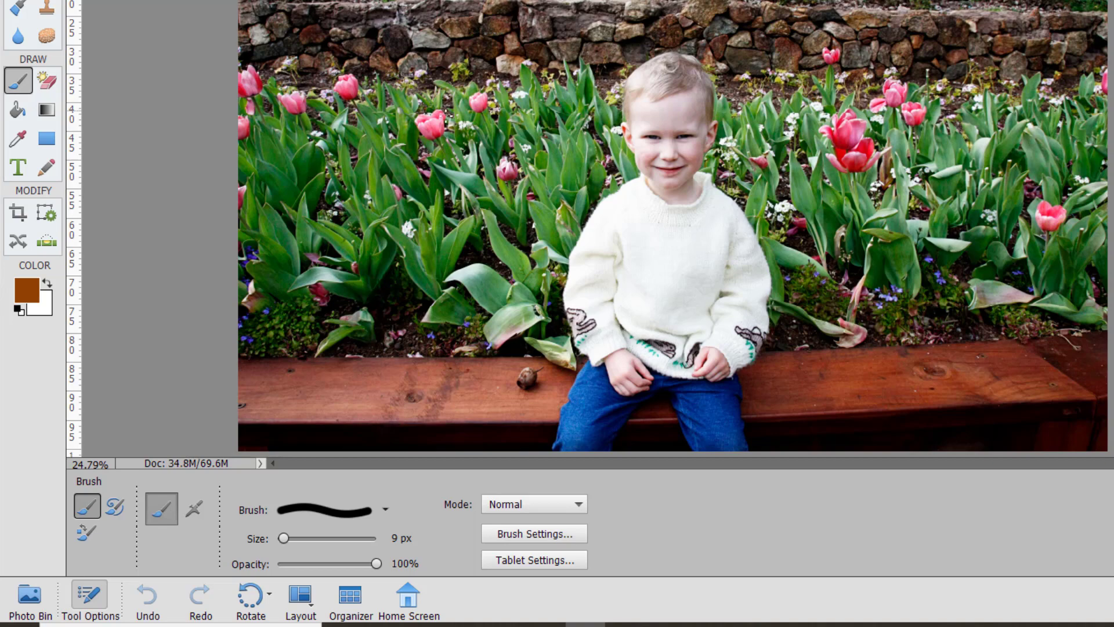
pyautogui.hotkey('ctrl', 'alt', '0')
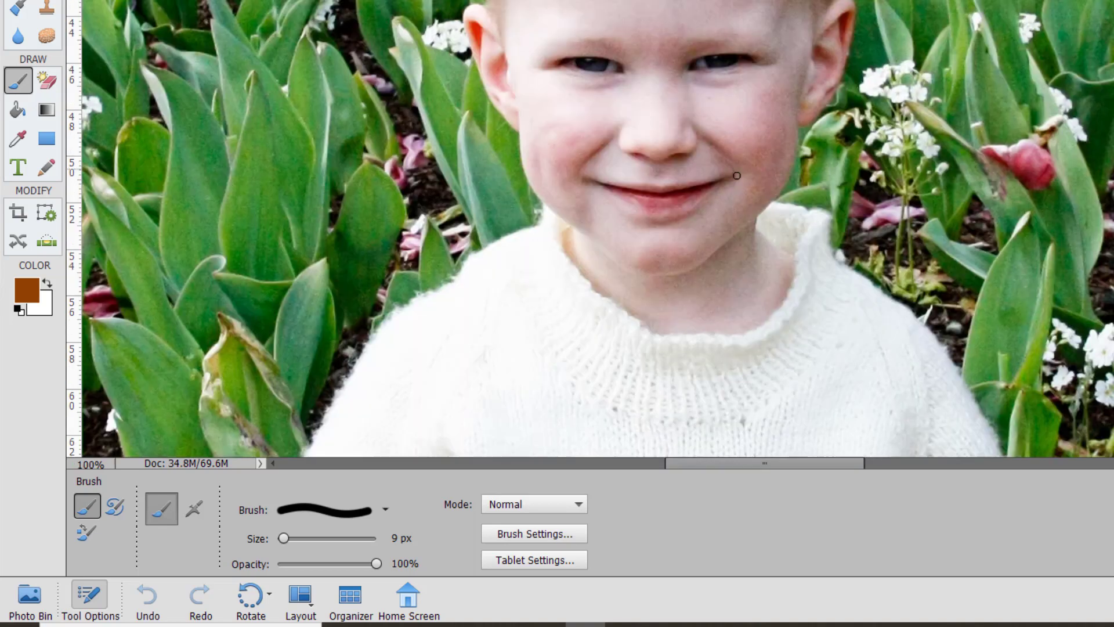
# Sample colours from the boy's cheek and hair, and shrink the brush to 3 px.
pyautogui.press('i')
pyautogui.click(723, 100)
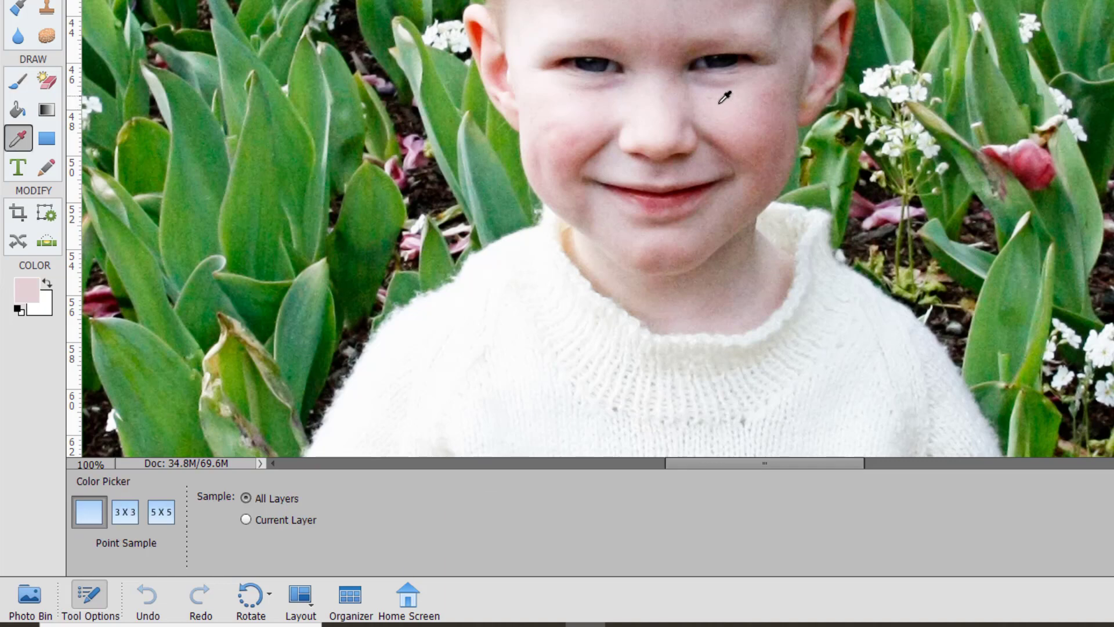
pyautogui.press('b')
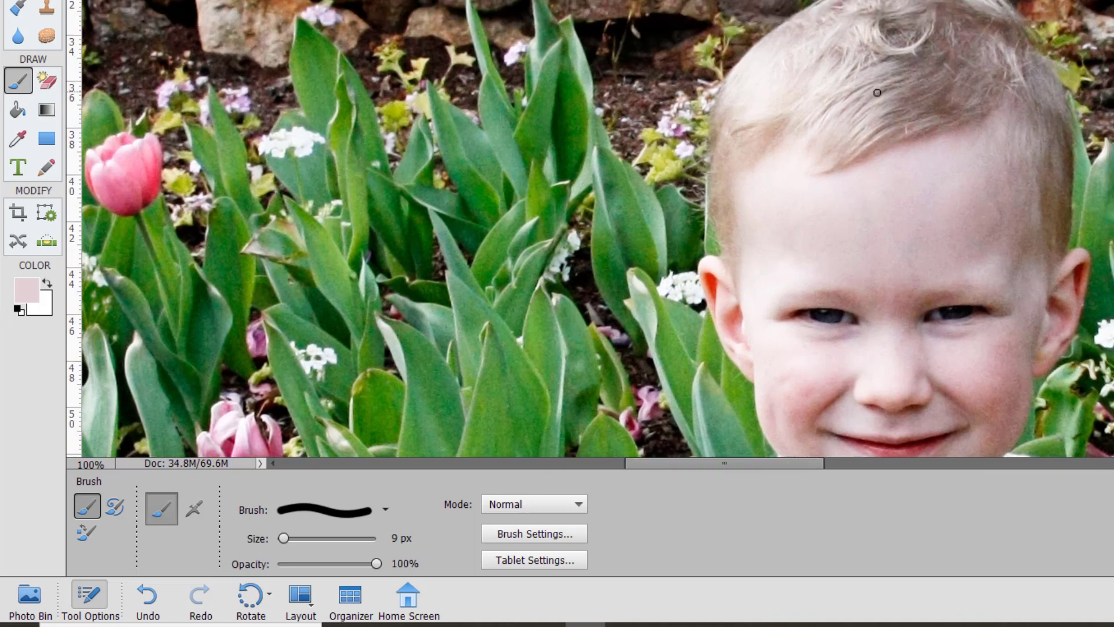
pyautogui.keyDown('alt'); pyautogui.click(785, 77); pyautogui.keyUp('alt')
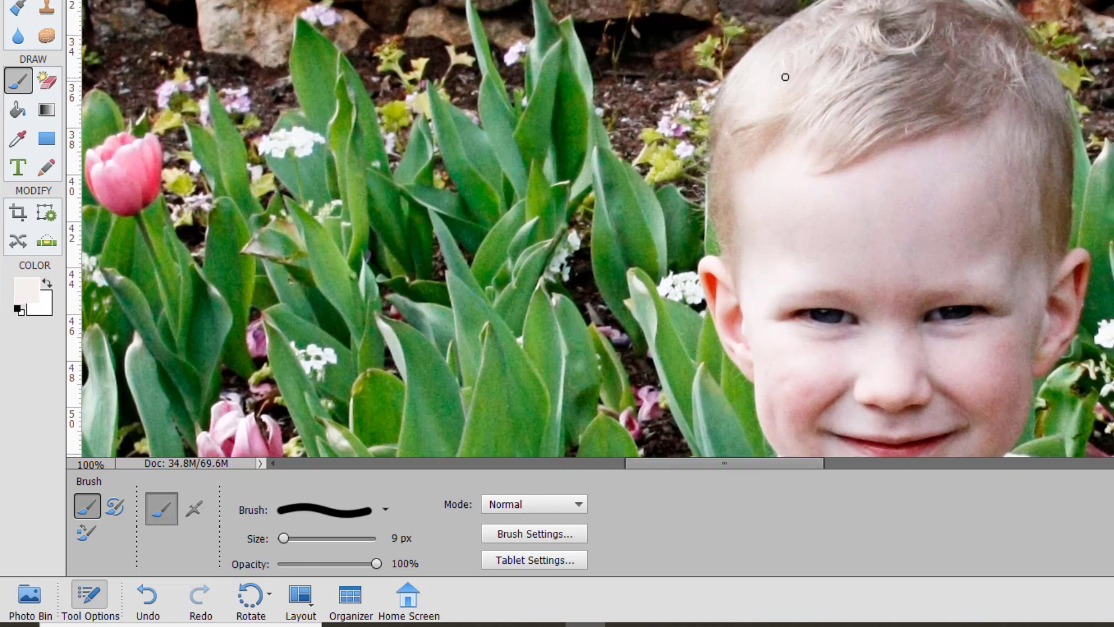
pyautogui.press('[')
pyautogui.press('[')
pyautogui.press('[')
pyautogui.press('[')
pyautogui.press('[')
pyautogui.press('[')
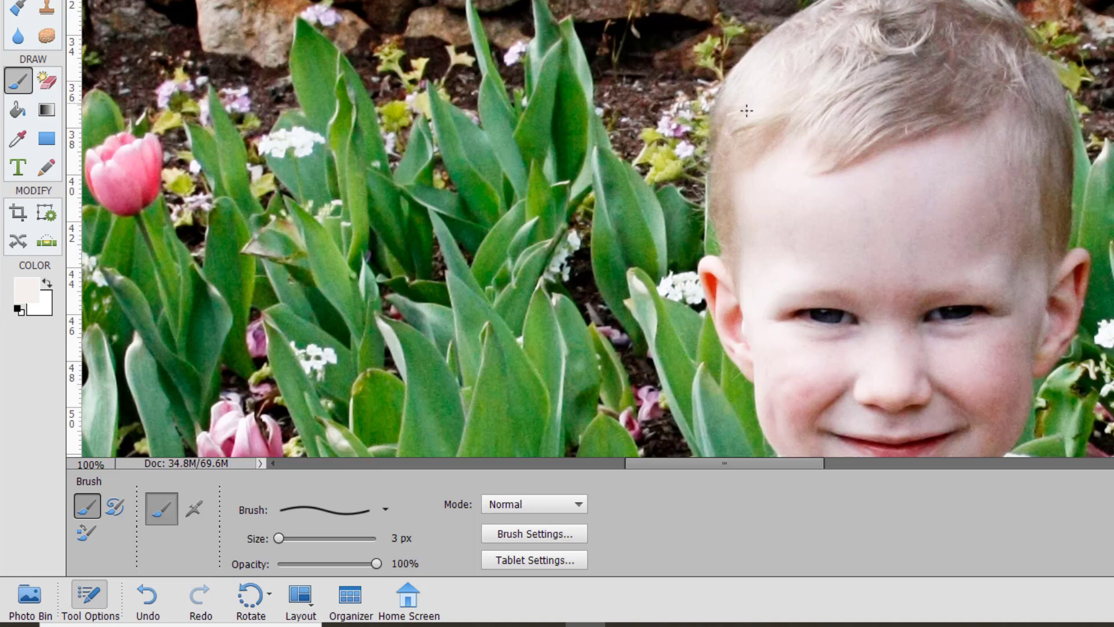
# Undo the stroke, Alt-sample a brown from the hair and dab it on.
pyautogui.hotkey('ctrl', 'z')
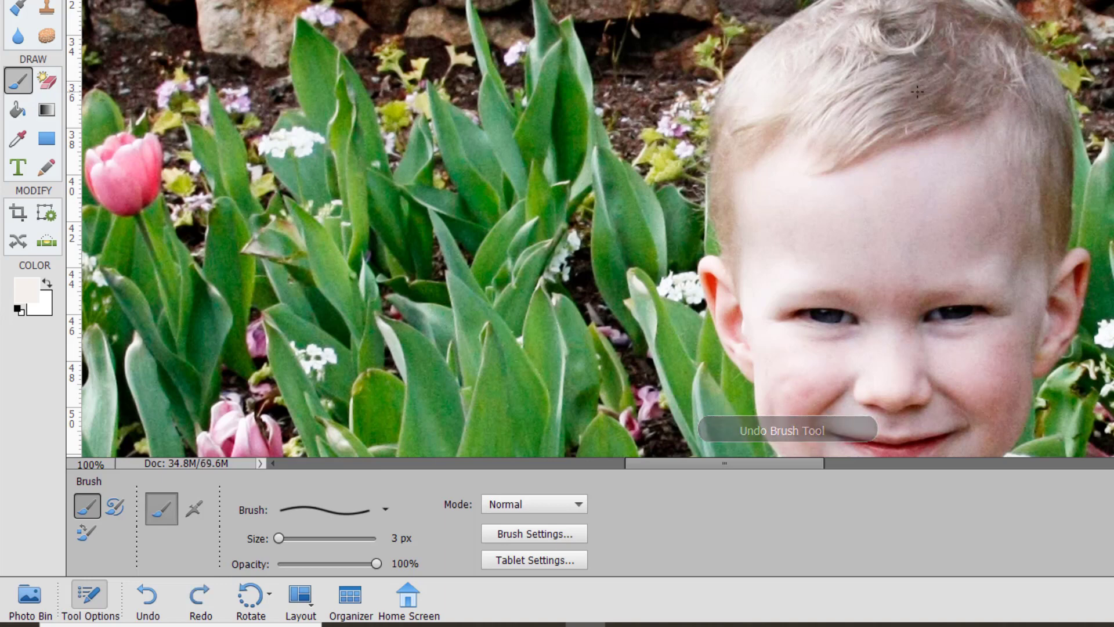
pyautogui.press('alt')
pyautogui.keyDown('alt'); pyautogui.click(917, 91); pyautogui.keyUp('alt')
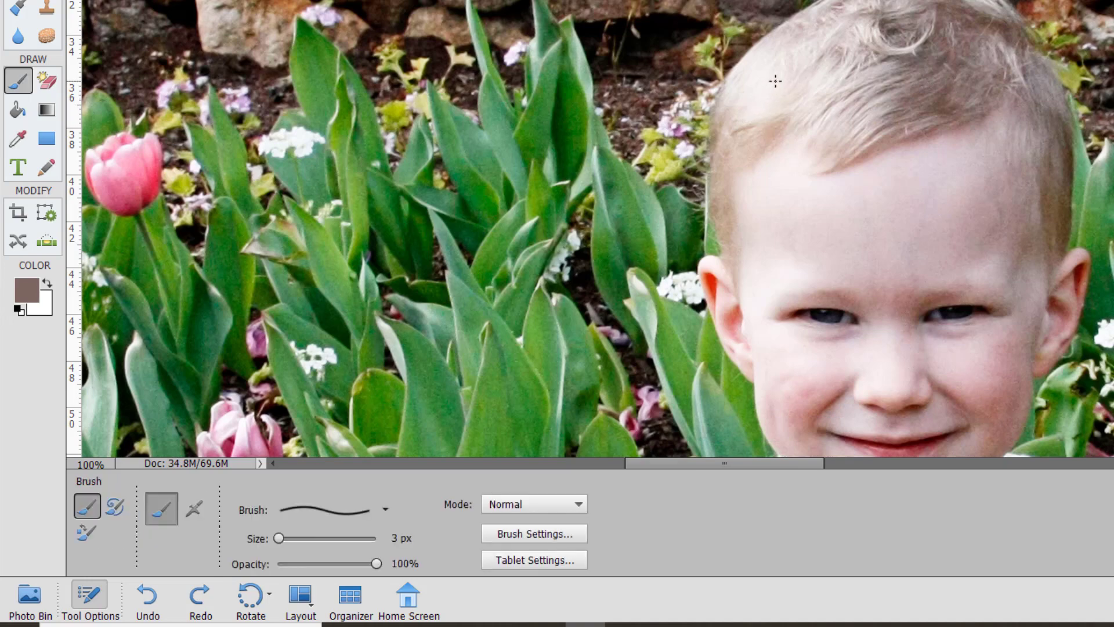
pyautogui.click(752, 105)
# At 200% zoom, paint faint brown hair strands with brush opacity at 31%.
pyautogui.press('z')
pyautogui.hotkey('ctrl', '=')
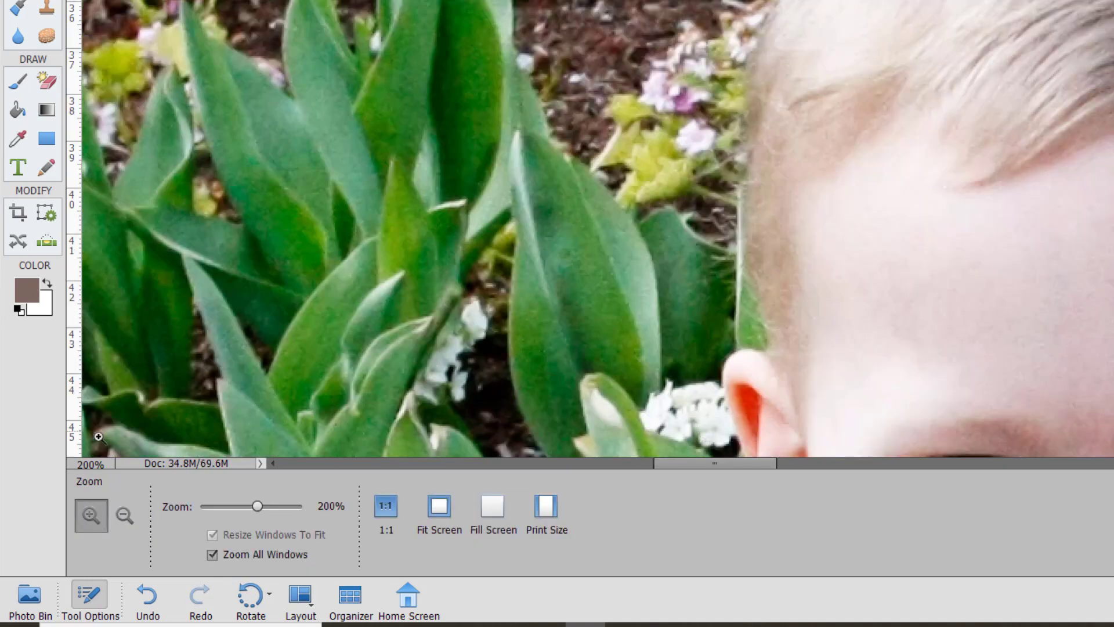
pyautogui.press('b')
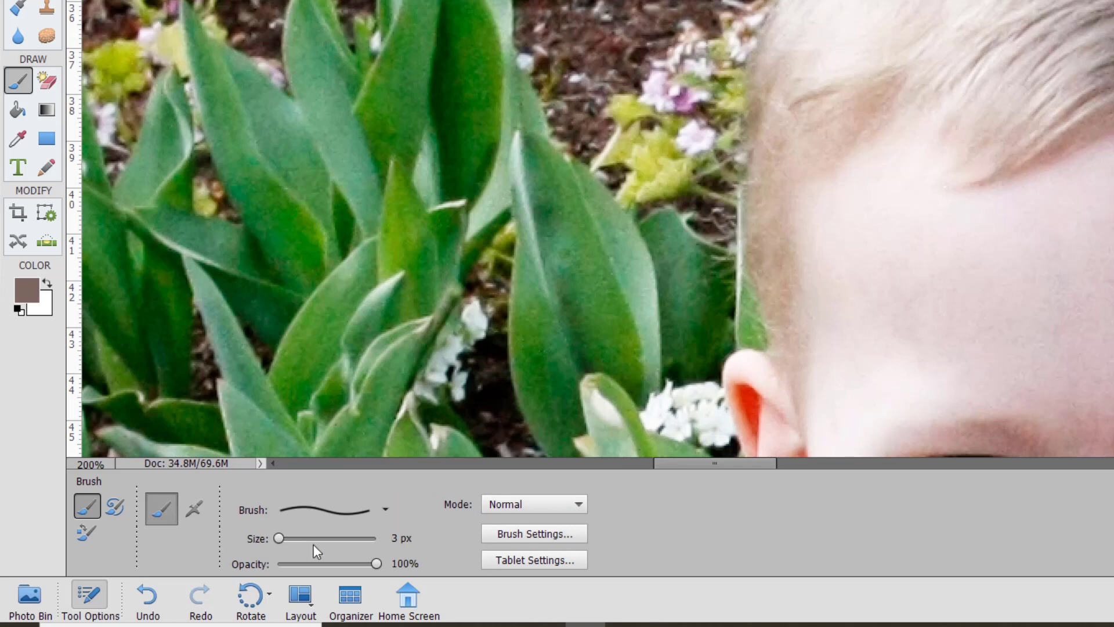
pyautogui.moveTo(374, 564)
pyautogui.mouseDown()
pyautogui.moveTo(307, 564)
pyautogui.moveTo(277, 542)
pyautogui.moveTo(259, 545)
pyautogui.mouseUp()
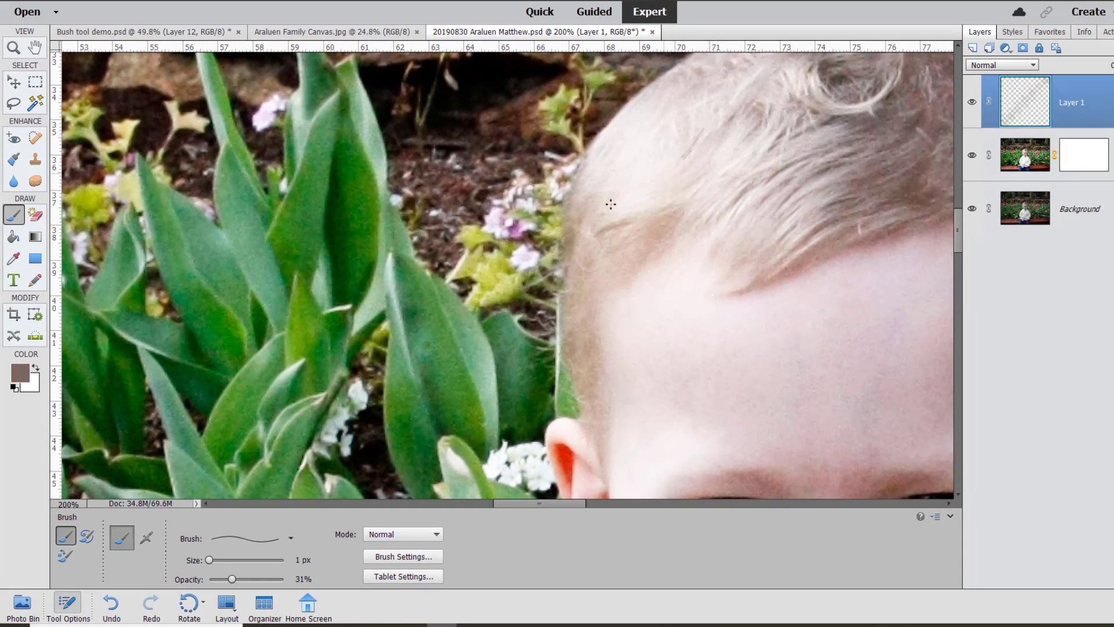
pyautogui.moveTo(862, 38); pyautogui.dragTo(898, 11)
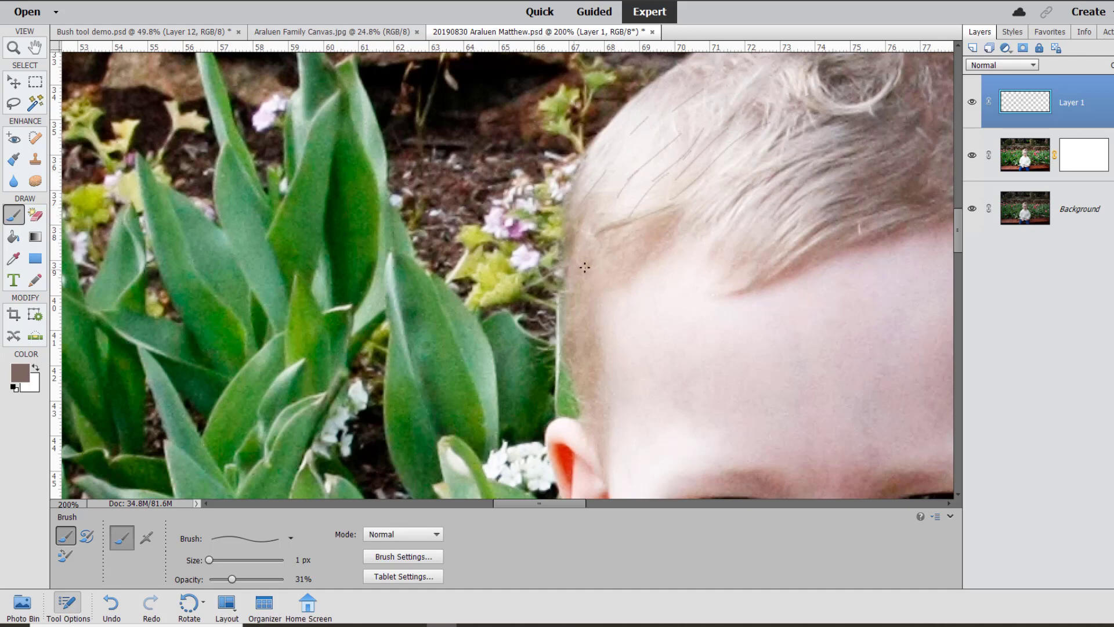
pyautogui.moveTo(778, 153); pyautogui.dragTo(736, 179)
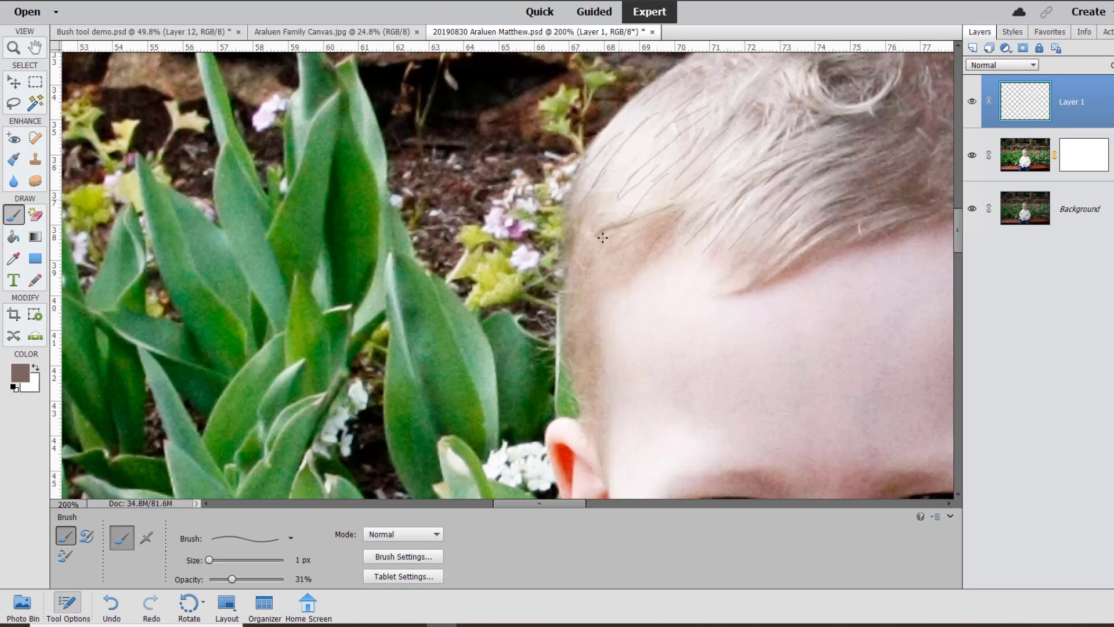
# Lower Layer 1 opacity to 57% and fit the whole photo on screen.
pyautogui.hotkey('ctrl', '0')
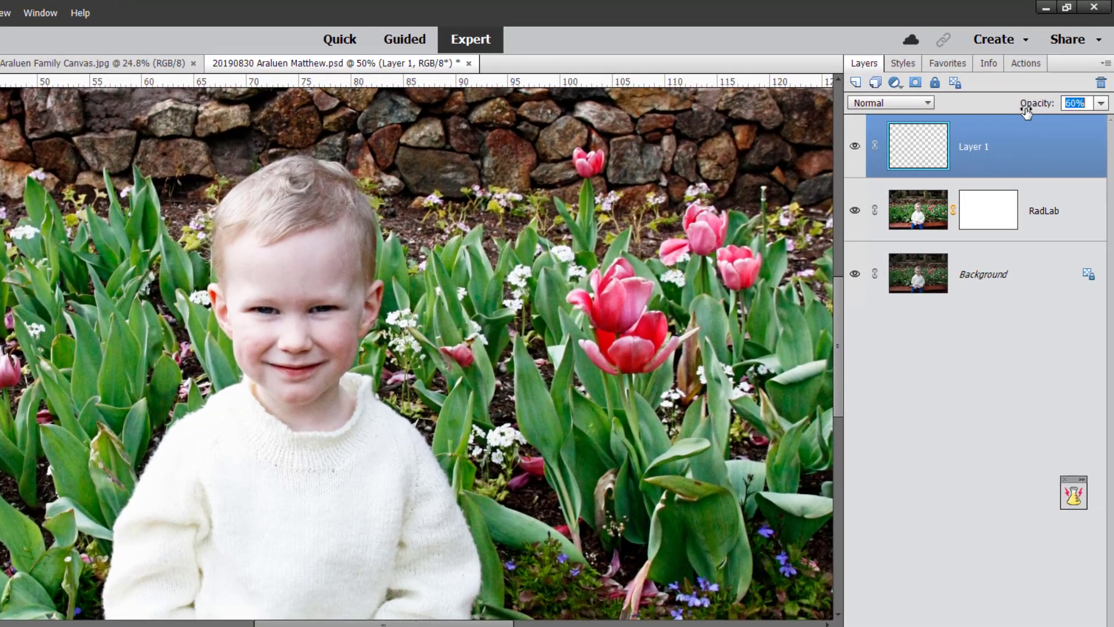
pyautogui.moveTo(1027, 107); pyautogui.dragTo(1044, 106)
pyautogui.hotkey('ctrl', '0')
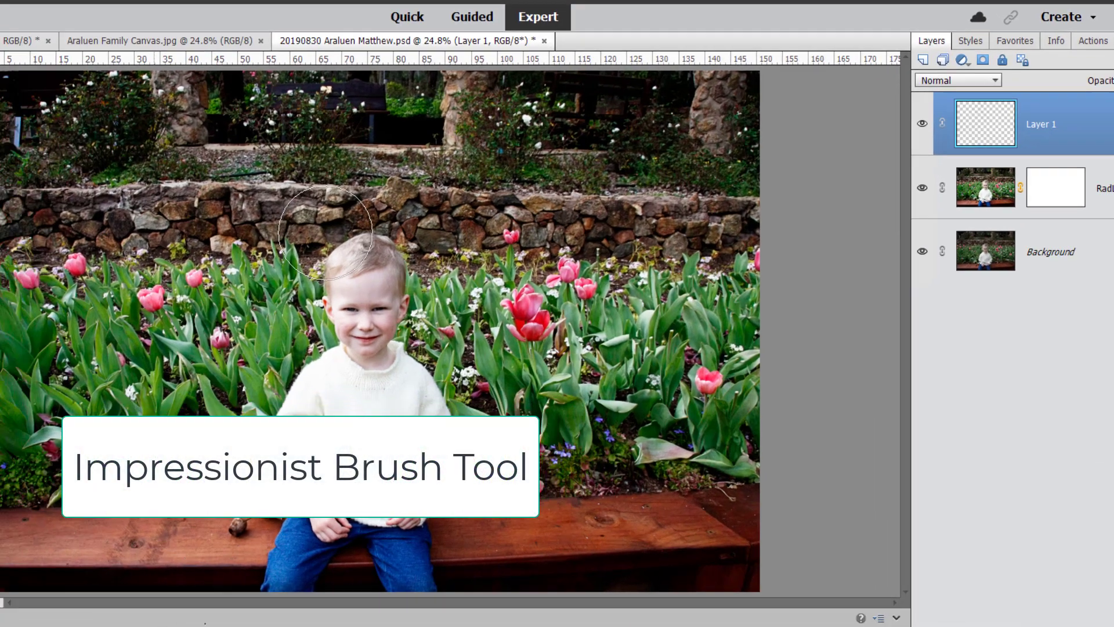
# Try 200 px impressionist smears over the wall and tulips, then undo them.
pyautogui.press('[')
pyautogui.press('[')
pyautogui.press('[')
pyautogui.press('[')
pyautogui.press('[')
pyautogui.press('[')
pyautogui.press('[')
pyautogui.press('[')
pyautogui.press('[')
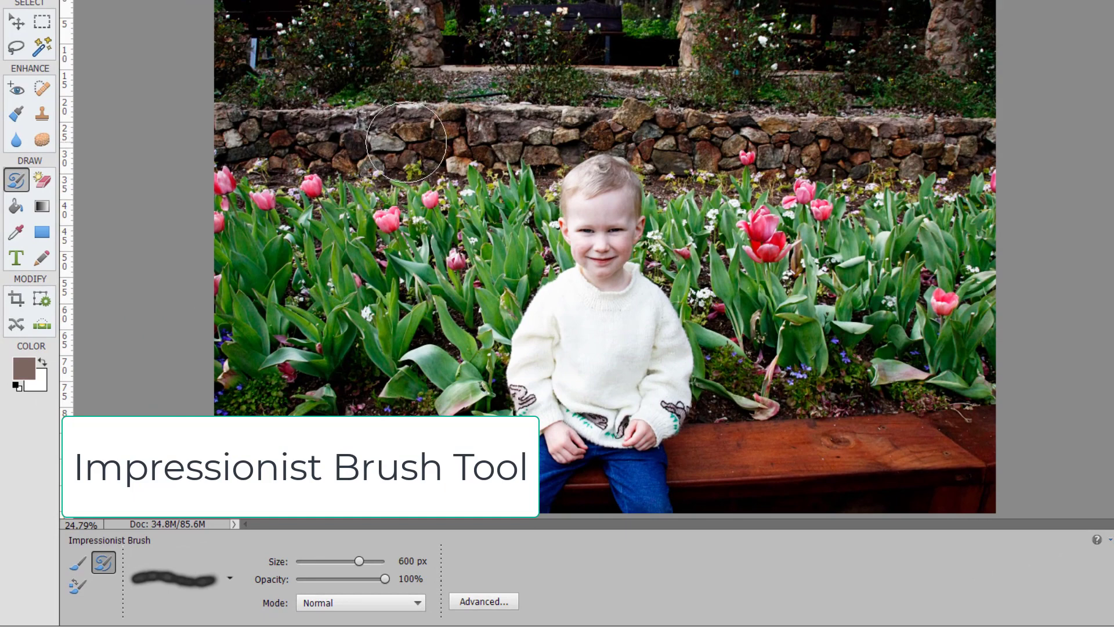
pyautogui.press(']')
pyautogui.press(']')
pyautogui.press(']')
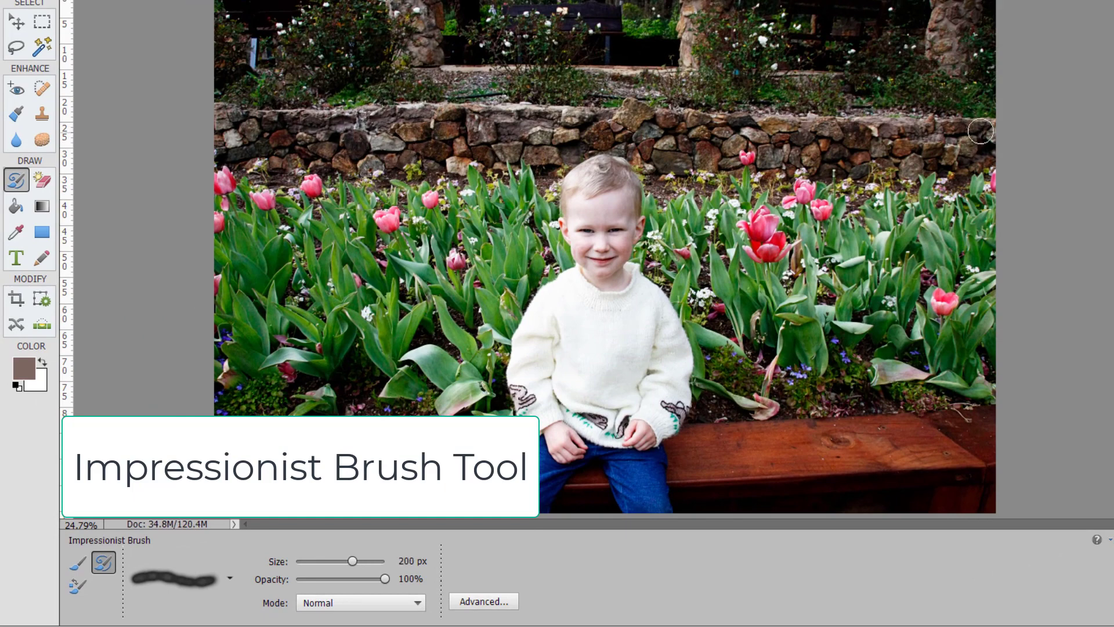
pyautogui.moveTo(981, 131); pyautogui.dragTo(754, 149)
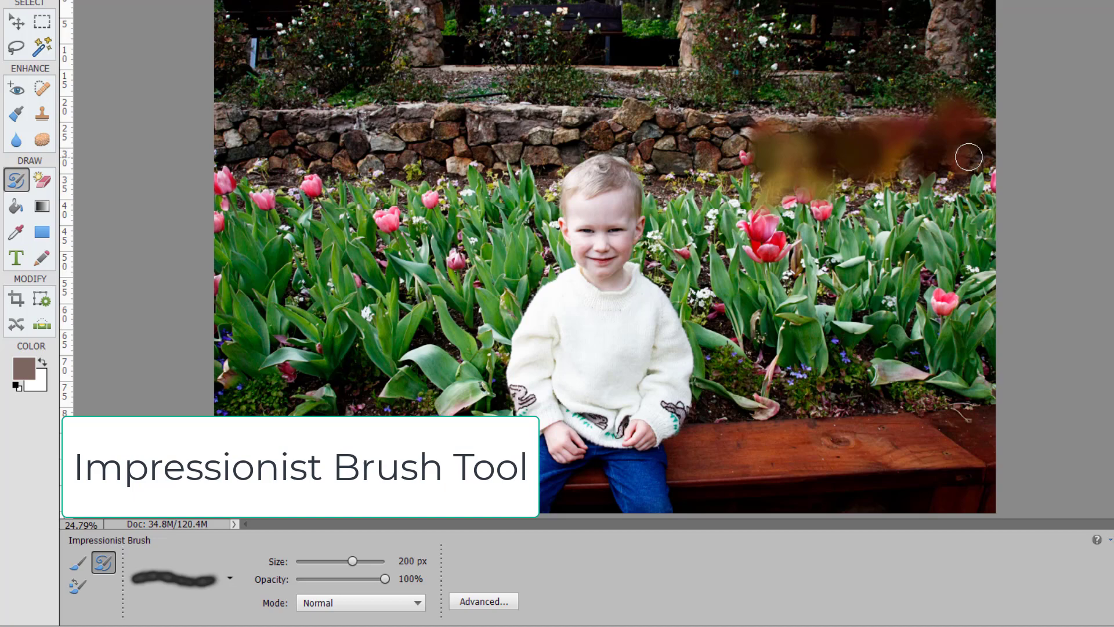
pyautogui.moveTo(969, 157); pyautogui.dragTo(879, 188)
pyautogui.hotkey('ctrl', 'z')
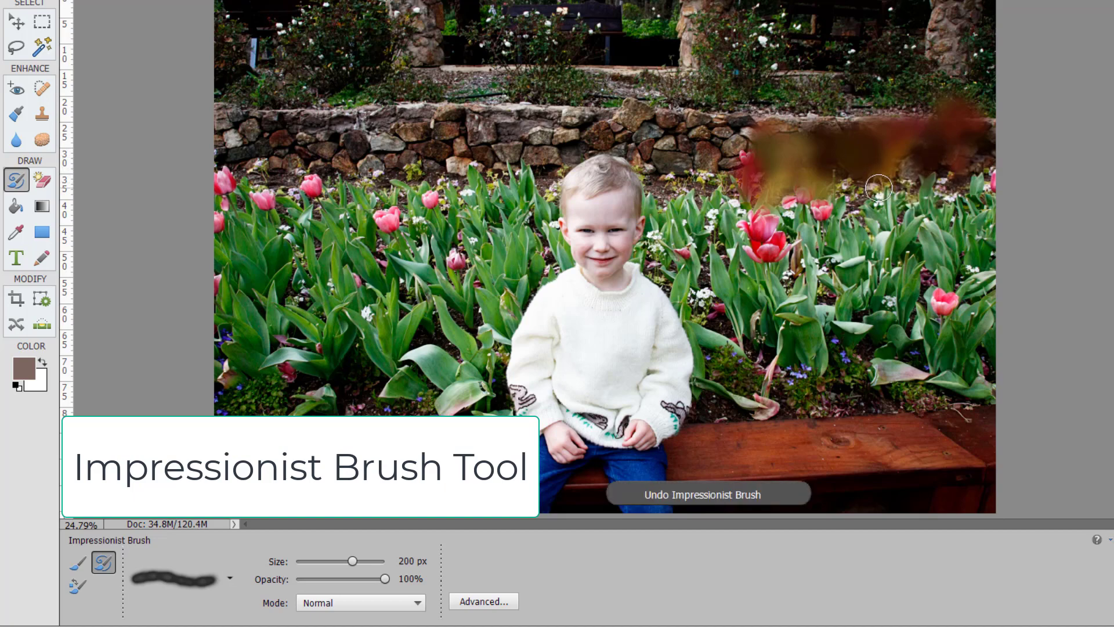
pyautogui.hotkey('ctrl', 'z')
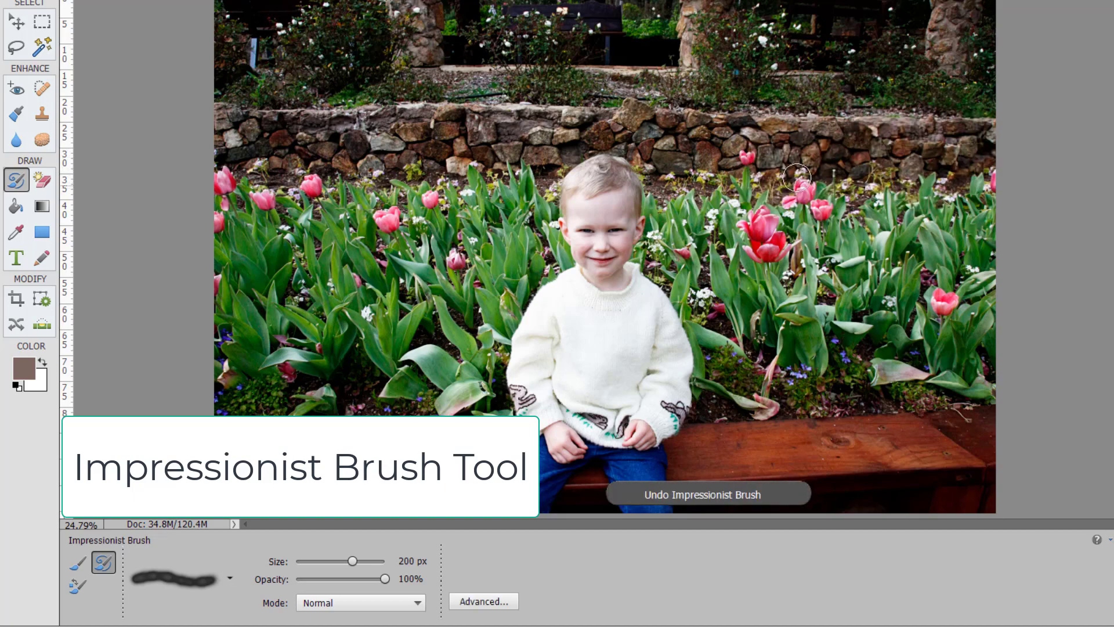
# Smear the stone wall edge to edge and along the top with an 80 px brush.
pyautogui.press('[')
pyautogui.press('[')
pyautogui.press('[')
pyautogui.press('[')
pyautogui.press('[')
pyautogui.press('[')
pyautogui.press('[')
pyautogui.press('[')
pyautogui.press('[')
pyautogui.press('[')
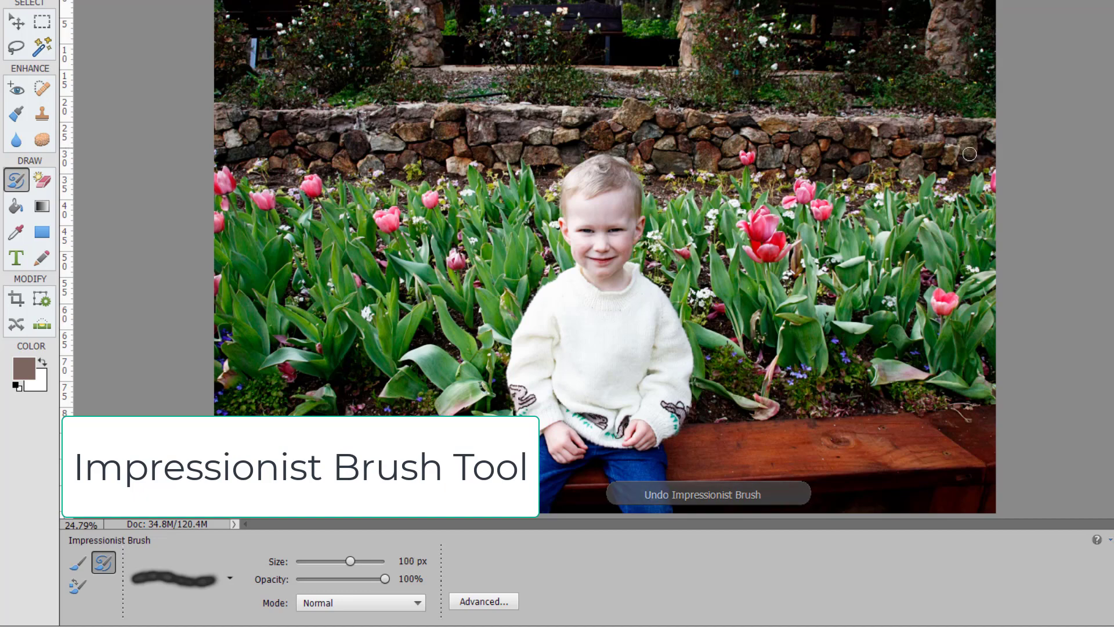
pyautogui.press('[')
pyautogui.press('[')
pyautogui.moveTo(985, 129)
pyautogui.mouseDown()
pyautogui.moveTo(949, 145)
pyautogui.moveTo(961, 122)
pyautogui.moveTo(704, 140)
pyautogui.moveTo(972, 160)
pyautogui.moveTo(916, 166)
pyautogui.moveTo(592, 119)
pyautogui.moveTo(247, 133)
pyautogui.moveTo(530, 150)
pyautogui.moveTo(279, 118)
pyautogui.moveTo(566, 152)
pyautogui.moveTo(669, 121)
pyautogui.moveTo(615, 141)
pyautogui.moveTo(646, 152)
pyautogui.moveTo(601, 141)
pyautogui.moveTo(427, 147)
pyautogui.moveTo(356, 126)
pyautogui.moveTo(488, 113)
pyautogui.moveTo(397, 81)
pyautogui.moveTo(644, 76)
pyautogui.moveTo(979, 102)
pyautogui.moveTo(820, 126)
pyautogui.moveTo(270, 91)
pyautogui.mouseUp()
pyautogui.moveTo(426, 68)
pyautogui.mouseDown()
pyautogui.moveTo(420, 3)
pyautogui.moveTo(423, 61)
pyautogui.moveTo(708, 114)
pyautogui.moveTo(554, 89)
pyautogui.moveTo(559, 16)
pyautogui.moveTo(559, 45)
pyautogui.moveTo(592, 21)
pyautogui.moveTo(605, 26)
pyautogui.moveTo(473, 42)
pyautogui.moveTo(437, 17)
pyautogui.moveTo(497, 7)
pyautogui.mouseUp()
# Add 45 px impressionist smears over the dark top-right background.
pyautogui.press('[')
pyautogui.press('[')
pyautogui.press('[')
pyautogui.press('[')
pyautogui.press('[')
pyautogui.press('[')
pyautogui.press('[')
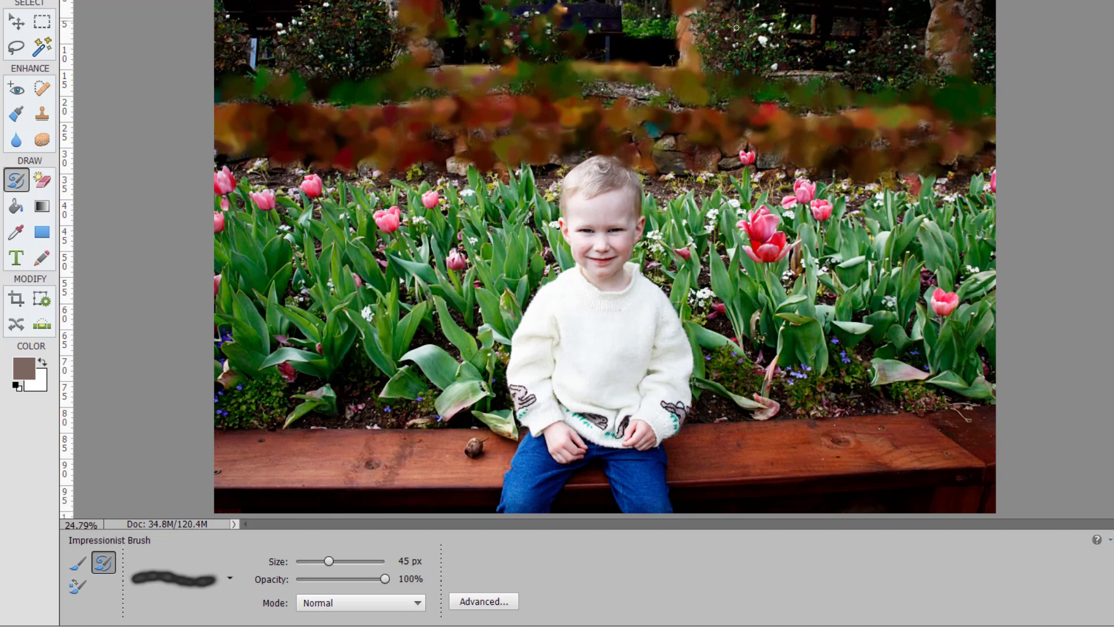
pyautogui.moveTo(764, 46)
pyautogui.mouseDown()
pyautogui.moveTo(788, 59)
pyautogui.moveTo(739, 47)
pyautogui.moveTo(735, 61)
pyautogui.moveTo(705, 58)
pyautogui.moveTo(726, 88)
pyautogui.mouseUp()
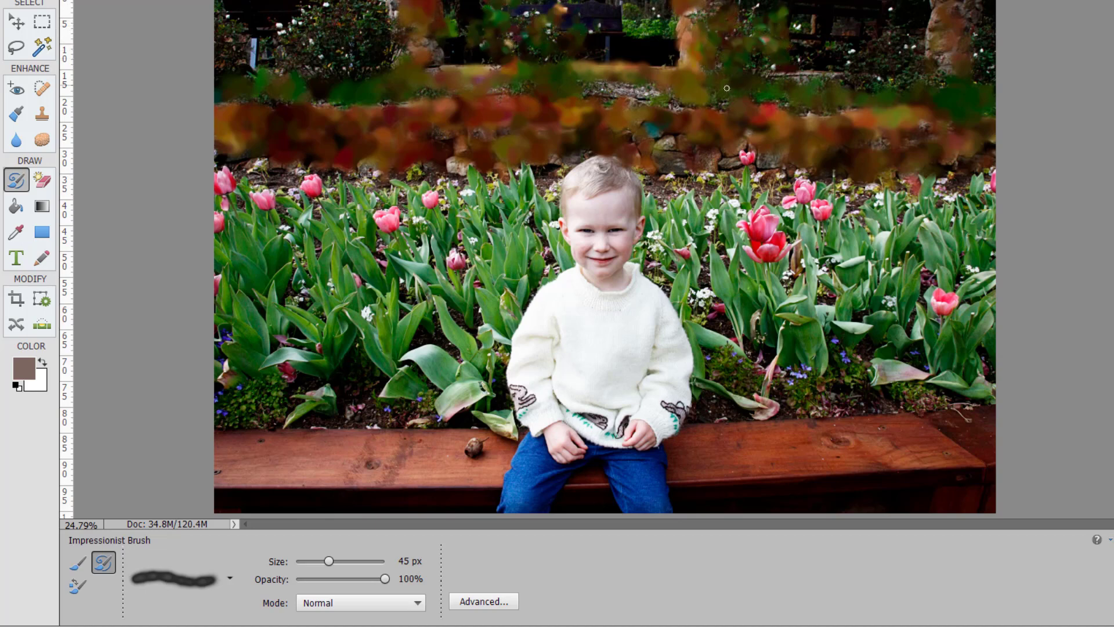
pyautogui.moveTo(762, 17)
pyautogui.mouseDown()
pyautogui.moveTo(786, 47)
pyautogui.moveTo(719, 49)
pyautogui.mouseUp()
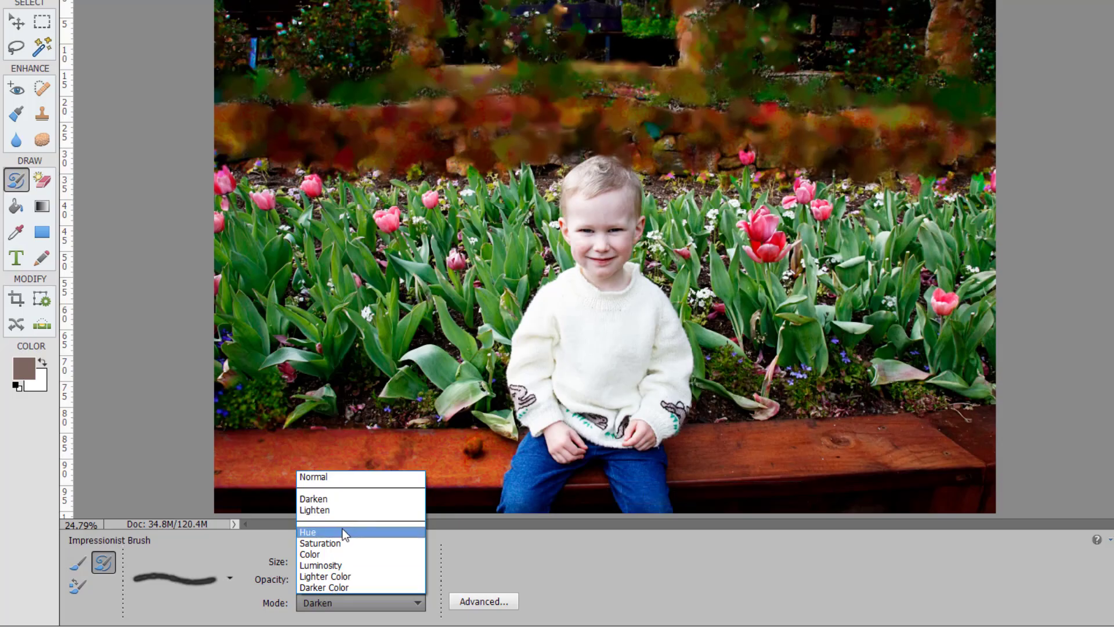
# Set blending to Normal and repaint the big pink tulip with Loose Curl strokes.
pyautogui.click(343, 532)
pyautogui.click(333, 602)
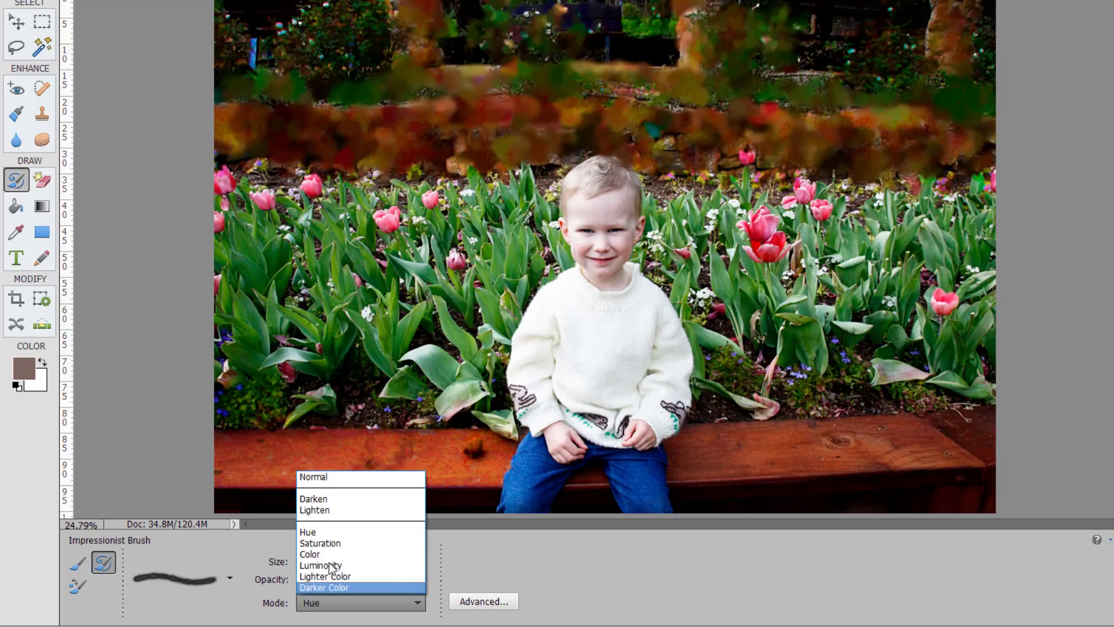
pyautogui.click(325, 475)
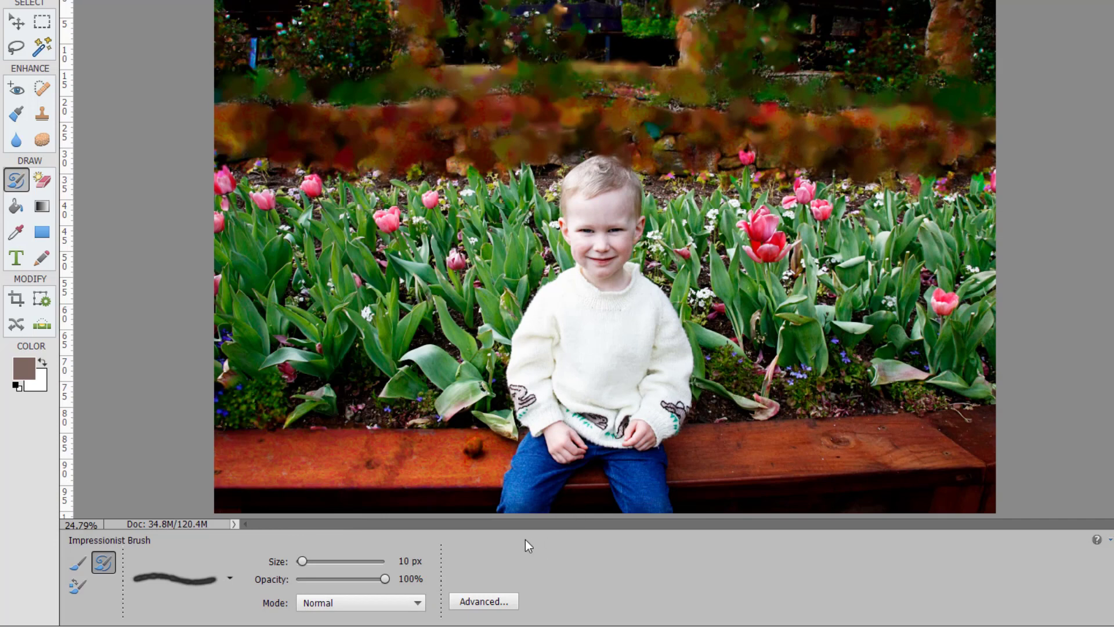
pyautogui.click(491, 602)
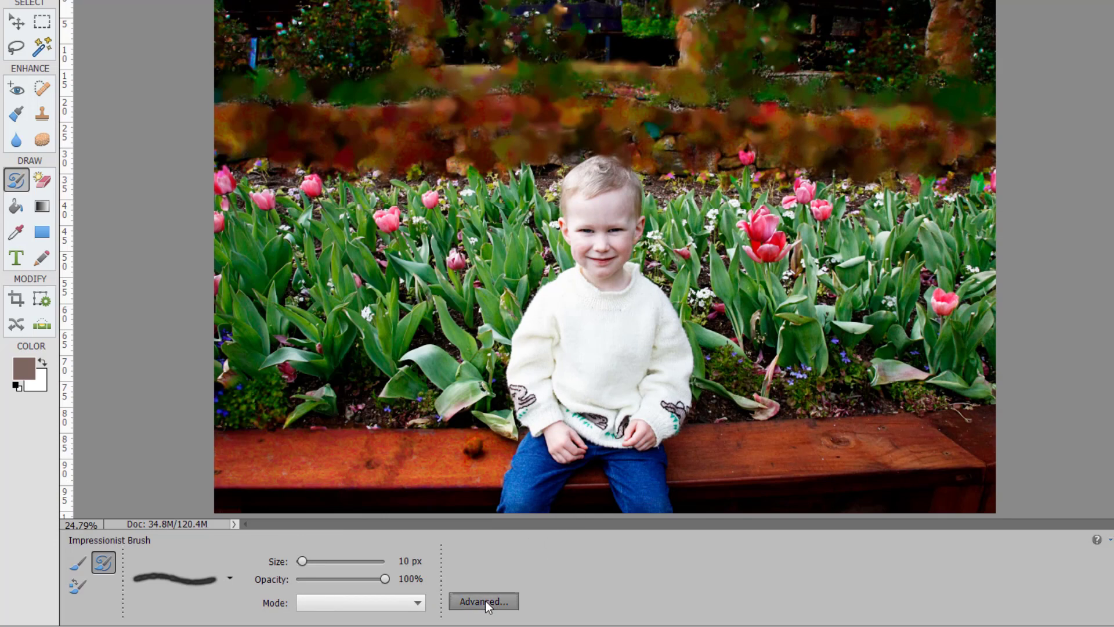
pyautogui.click(489, 523)
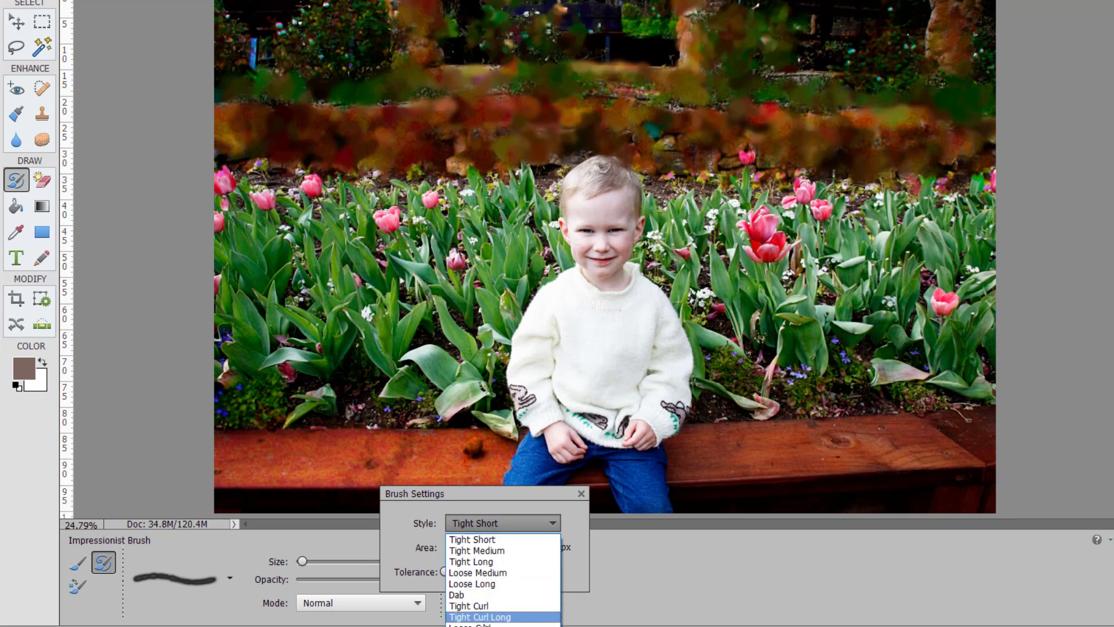
pyautogui.click(485, 624)
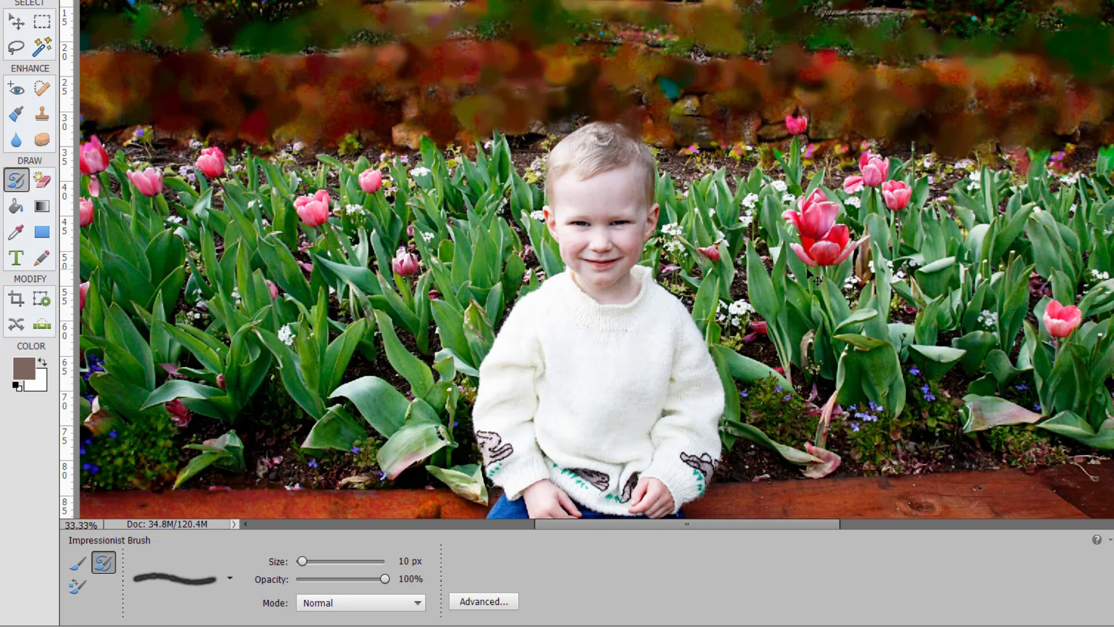
pyautogui.hotkey('ctrl', '=')
pyautogui.hotkey('ctrl', '=')
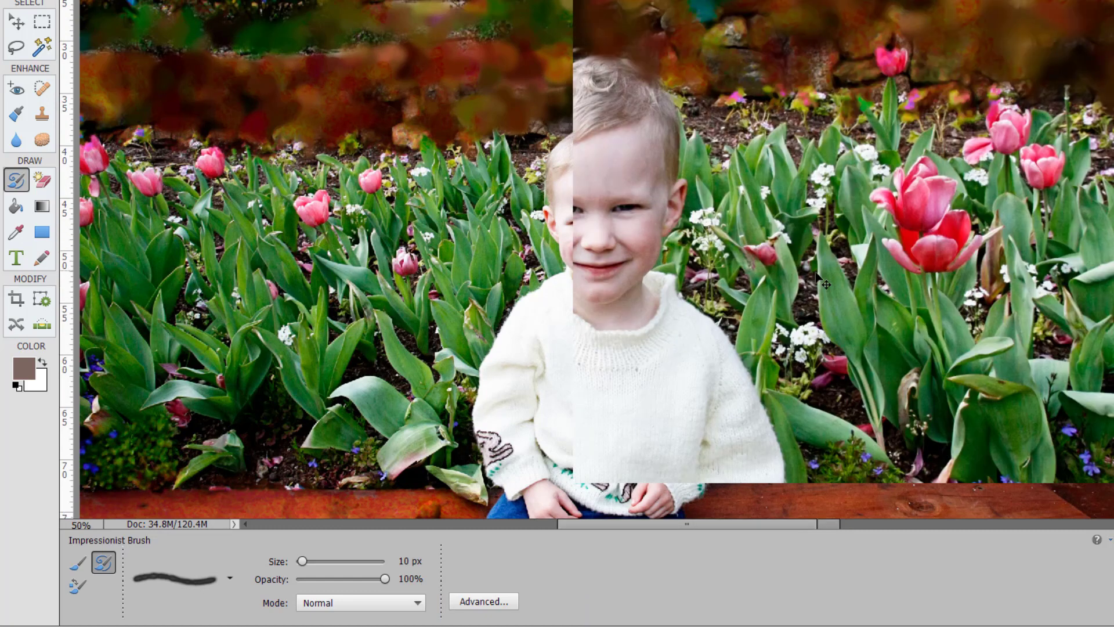
pyautogui.moveTo(998, 273); pyautogui.dragTo(645, 267)
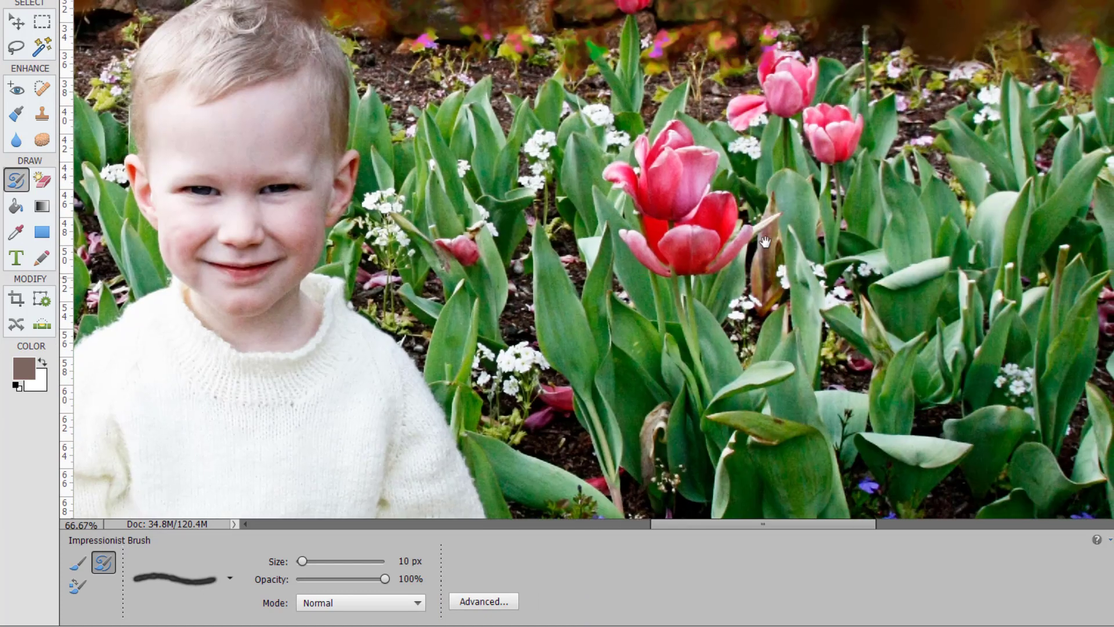
pyautogui.moveTo(710, 152)
pyautogui.mouseDown()
pyautogui.moveTo(647, 211)
pyautogui.moveTo(610, 152)
pyautogui.moveTo(711, 110)
pyautogui.mouseUp()
# Switch to Tight Curl and swirl the lower red tulip and right pink tulip.
pyautogui.click(484, 601)
pyautogui.click(477, 523)
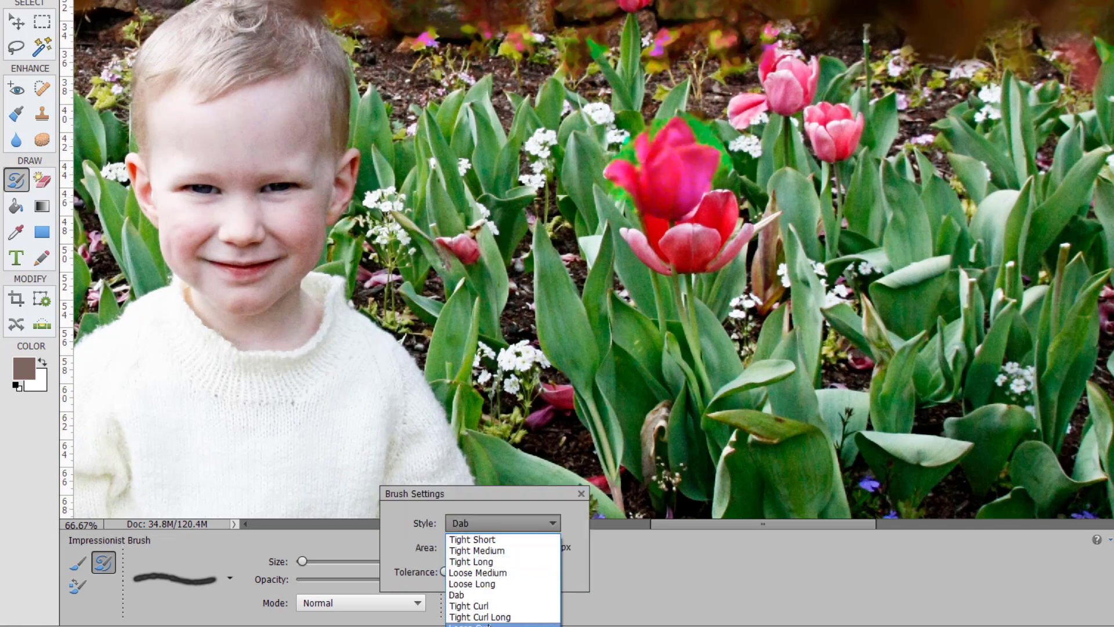
pyautogui.click(479, 606)
pyautogui.click(479, 606)
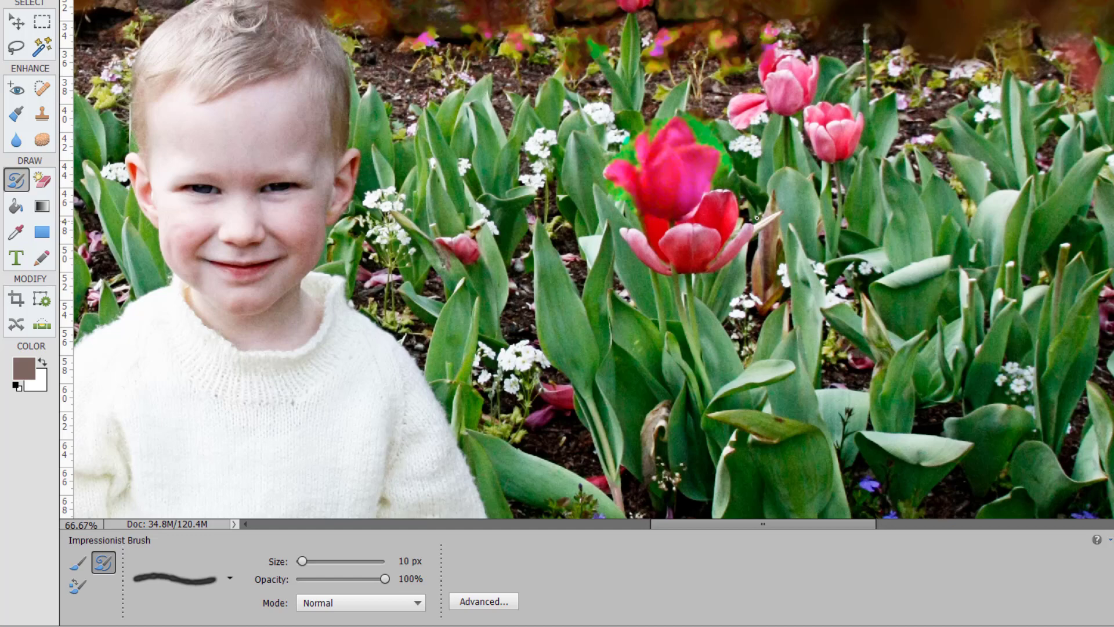
pyautogui.moveTo(757, 217)
pyautogui.mouseDown()
pyautogui.moveTo(728, 255)
pyautogui.moveTo(675, 264)
pyautogui.mouseUp()
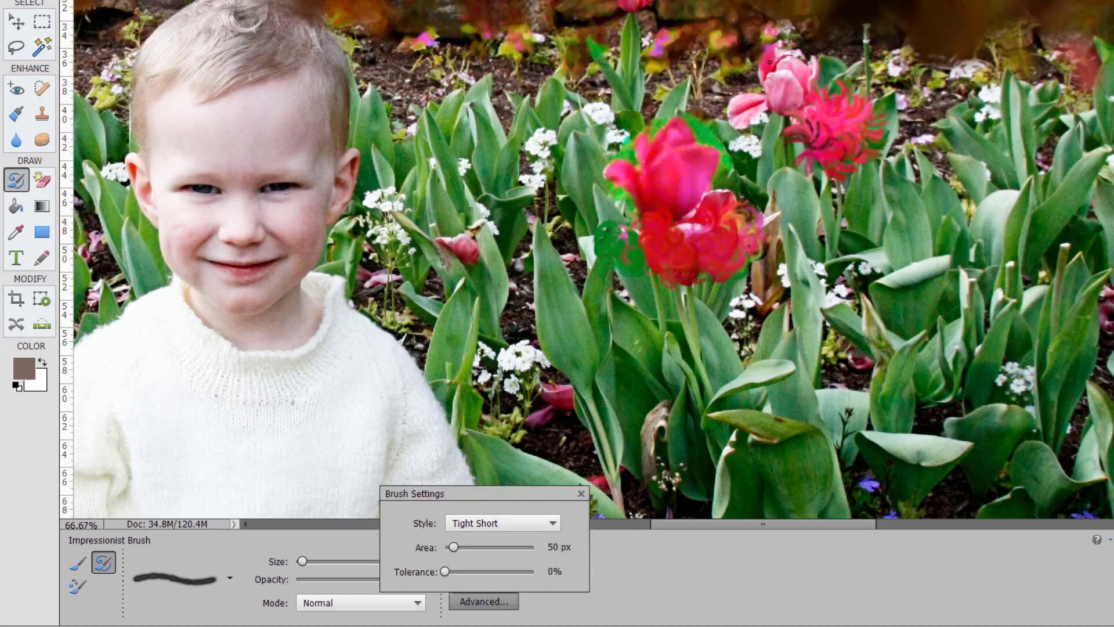
pyautogui.click(478, 606)
pyautogui.moveTo(824, 70)
pyautogui.mouseDown()
pyautogui.moveTo(802, 81)
pyautogui.moveTo(728, 127)
pyautogui.mouseUp()
# Smear green strokes over the leaves and a brown smear over the top-left flower bed.
pyautogui.moveTo(545, 156)
pyautogui.mouseDown()
pyautogui.moveTo(531, 134)
pyautogui.moveTo(531, 186)
pyautogui.mouseUp()
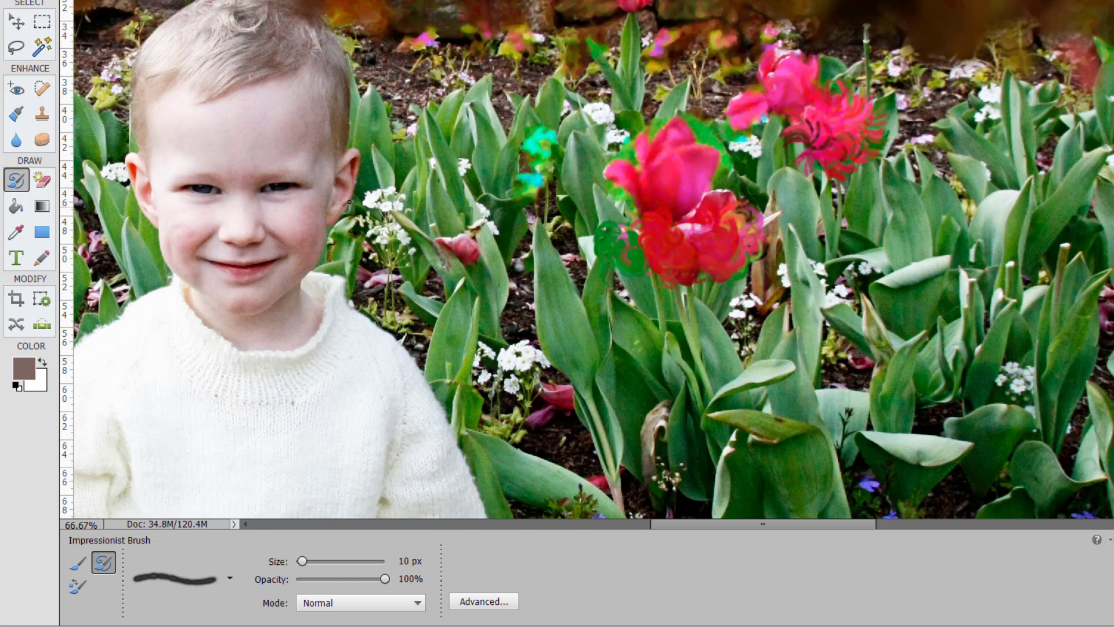
pyautogui.moveTo(471, 249)
pyautogui.mouseDown()
pyautogui.moveTo(442, 259)
pyautogui.moveTo(493, 313)
pyautogui.moveTo(459, 302)
pyautogui.moveTo(461, 377)
pyautogui.moveTo(429, 366)
pyautogui.moveTo(459, 423)
pyautogui.moveTo(510, 476)
pyautogui.mouseUp()
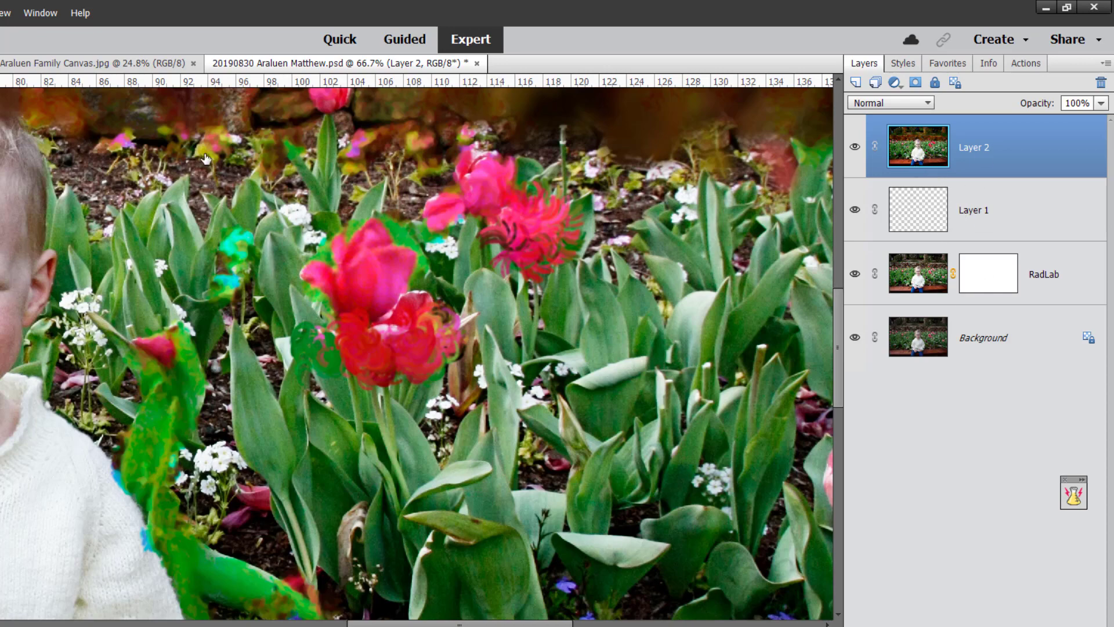
pyautogui.moveTo(255, 113)
pyautogui.mouseDown()
pyautogui.moveTo(223, 118)
pyautogui.moveTo(217, 159)
pyautogui.moveTo(170, 159)
pyautogui.moveTo(190, 143)
pyautogui.moveTo(173, 160)
pyautogui.moveTo(116, 157)
pyautogui.moveTo(140, 182)
pyautogui.moveTo(100, 172)
pyautogui.moveTo(100, 217)
pyautogui.moveTo(49, 141)
pyautogui.moveTo(99, 270)
pyautogui.moveTo(75, 262)
pyautogui.moveTo(71, 233)
pyautogui.moveTo(107, 294)
pyautogui.moveTo(105, 205)
pyautogui.moveTo(129, 251)
pyautogui.moveTo(192, 193)
pyautogui.moveTo(194, 313)
pyautogui.moveTo(151, 278)
pyautogui.mouseUp()
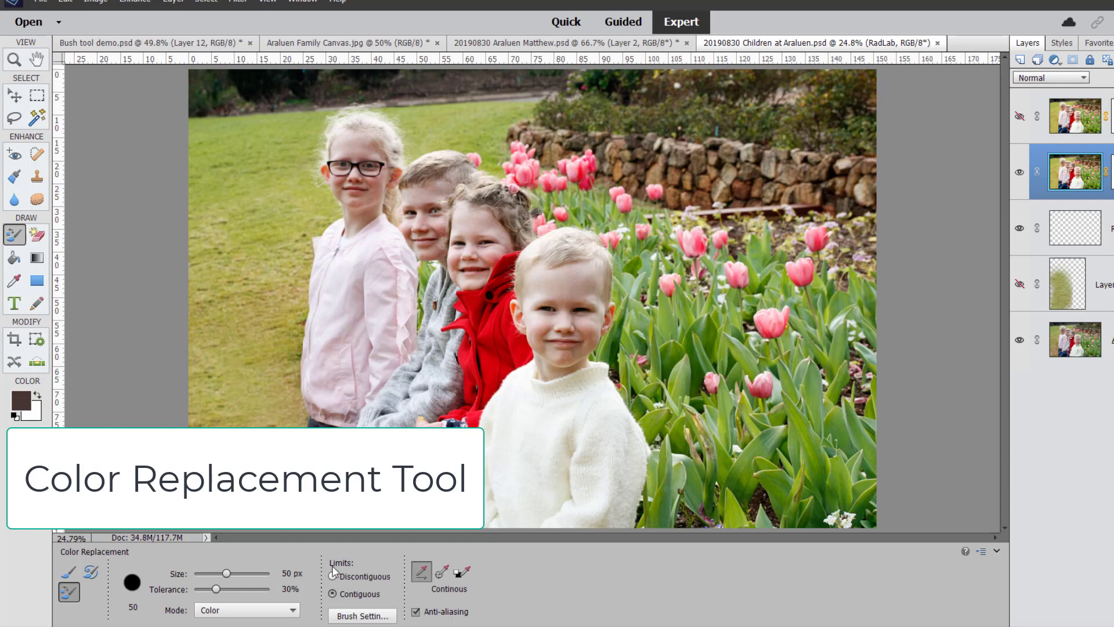
# Set a very dark brown foreground, a 70 px brush and 15% tolerance.
pyautogui.click(21, 406)
pyautogui.moveTo(867, 439); pyautogui.dragTo(850, 452)
pyautogui.click(1075, 280)
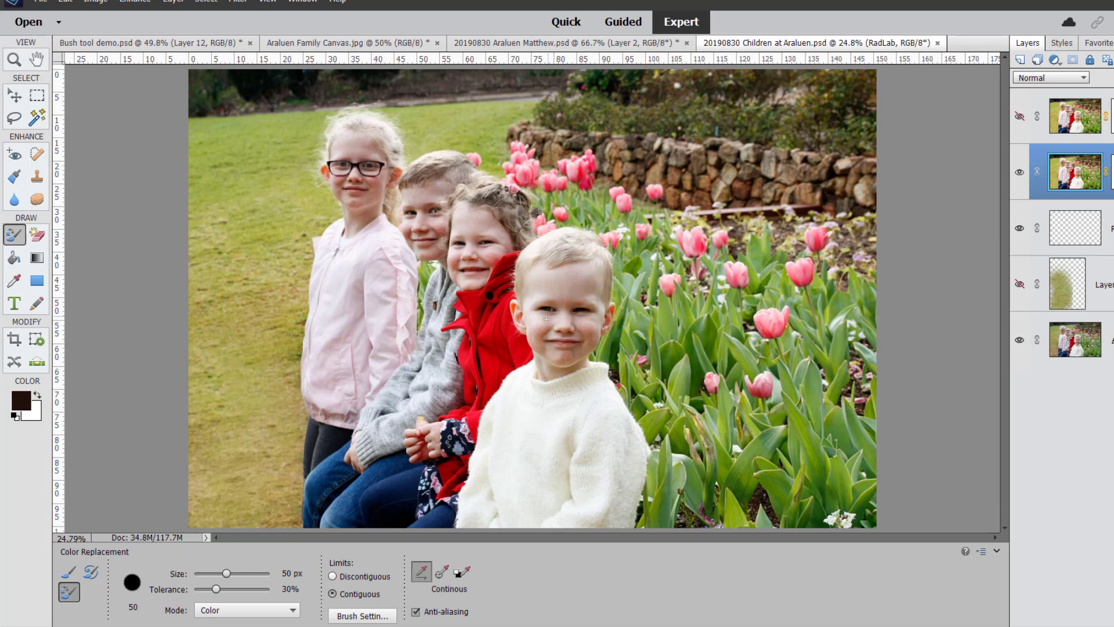
pyautogui.press(']')
pyautogui.press(']')
pyautogui.click(205, 589)
pyautogui.hotkey('ctrl', '=')
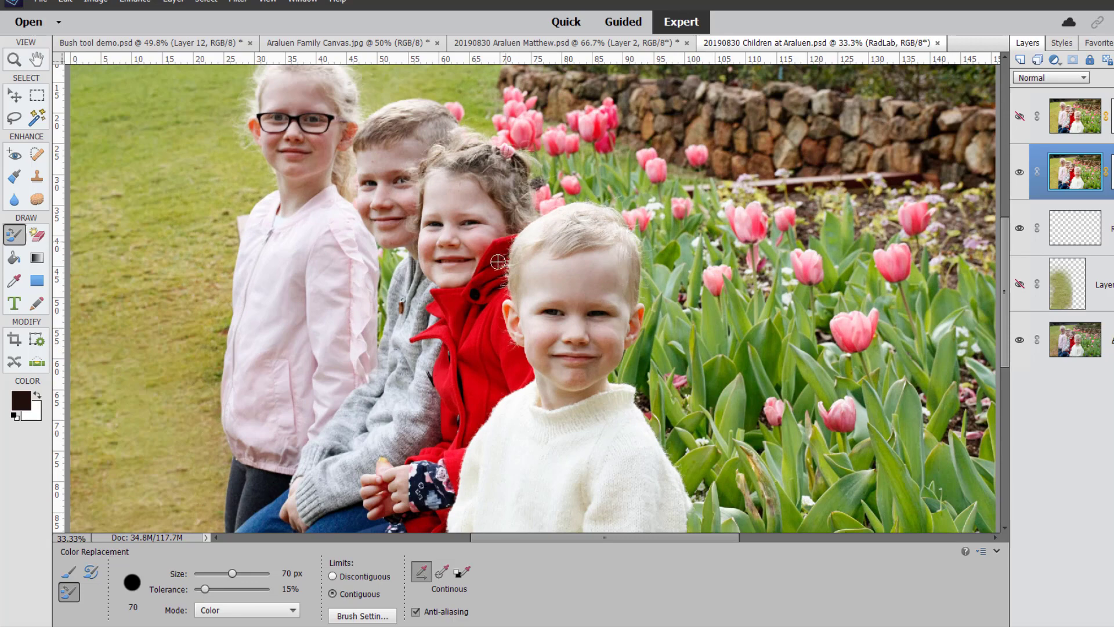
# Darken the red coat's collar and the area beside the lapel, undoing the last stroke.
pyautogui.moveTo(479, 266)
pyautogui.mouseDown()
pyautogui.moveTo(516, 240)
pyautogui.moveTo(478, 302)
pyautogui.moveTo(501, 266)
pyautogui.moveTo(491, 296)
pyautogui.moveTo(485, 279)
pyautogui.moveTo(466, 293)
pyautogui.mouseUp()
pyautogui.moveTo(450, 337)
pyautogui.mouseDown()
pyautogui.moveTo(449, 305)
pyautogui.moveTo(444, 318)
pyautogui.moveTo(435, 299)
pyautogui.moveTo(451, 310)
pyautogui.moveTo(444, 296)
pyautogui.moveTo(471, 285)
pyautogui.moveTo(429, 352)
pyautogui.moveTo(437, 330)
pyautogui.moveTo(412, 337)
pyautogui.moveTo(431, 324)
pyautogui.moveTo(419, 335)
pyautogui.moveTo(449, 393)
pyautogui.moveTo(446, 341)
pyautogui.moveTo(461, 425)
pyautogui.moveTo(441, 396)
pyautogui.moveTo(441, 365)
pyautogui.moveTo(447, 436)
pyautogui.mouseUp()
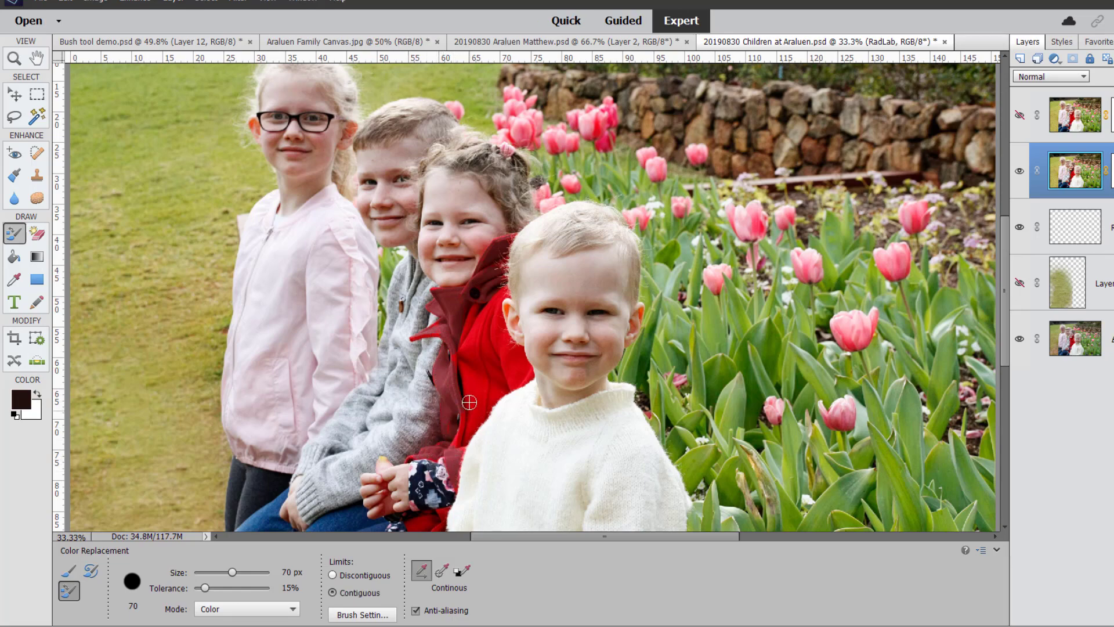
pyautogui.moveTo(466, 366)
pyautogui.mouseDown()
pyautogui.moveTo(472, 327)
pyautogui.moveTo(477, 367)
pyautogui.moveTo(510, 399)
pyautogui.mouseUp()
pyautogui.moveTo(485, 364); pyautogui.dragTo(508, 296)
pyautogui.moveTo(521, 375)
pyautogui.mouseDown()
pyautogui.moveTo(505, 297)
pyautogui.moveTo(478, 313)
pyautogui.moveTo(498, 392)
pyautogui.mouseUp()
pyautogui.hotkey('ctrl', 'z')
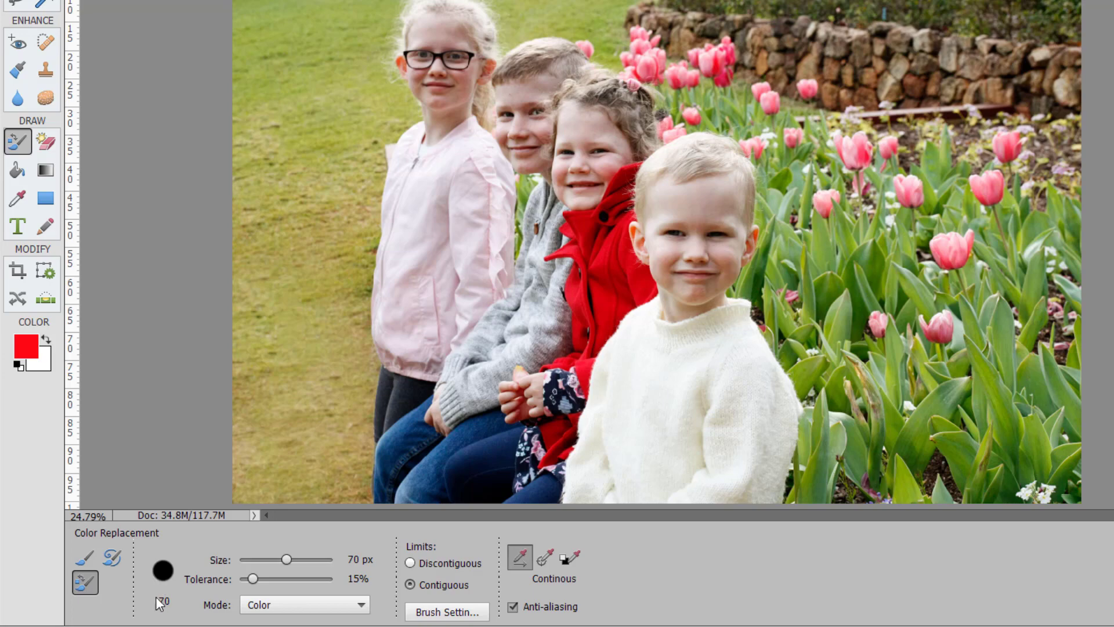
# Set the foreground colour to yellow in the Color Picker.
pyautogui.click(38, 347)
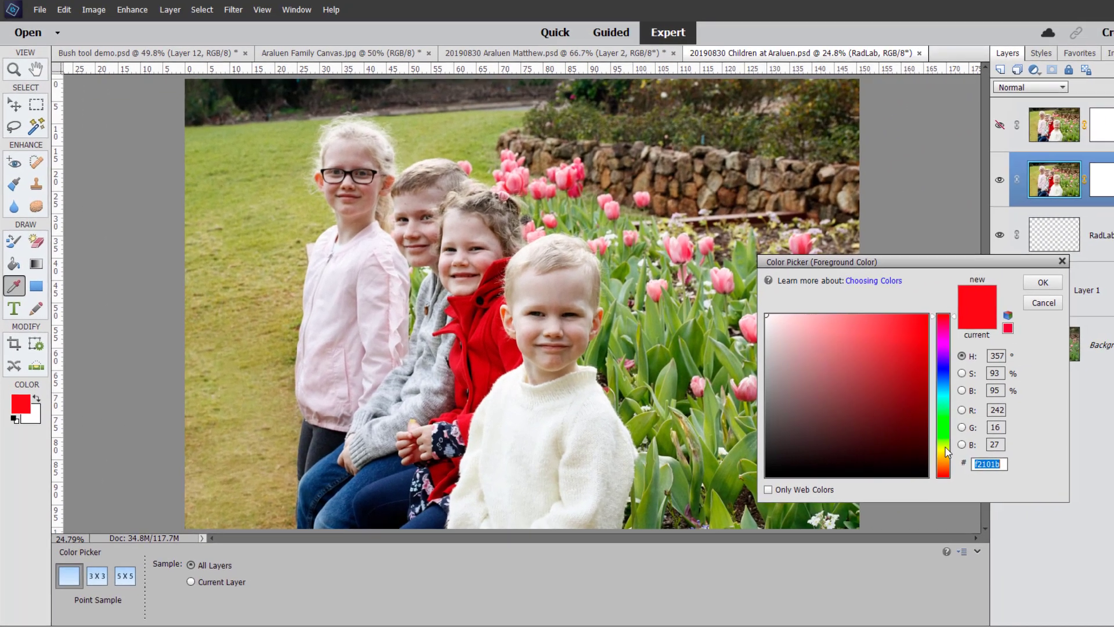
pyautogui.click(946, 450)
pyautogui.click(1041, 284)
pyautogui.press('b')
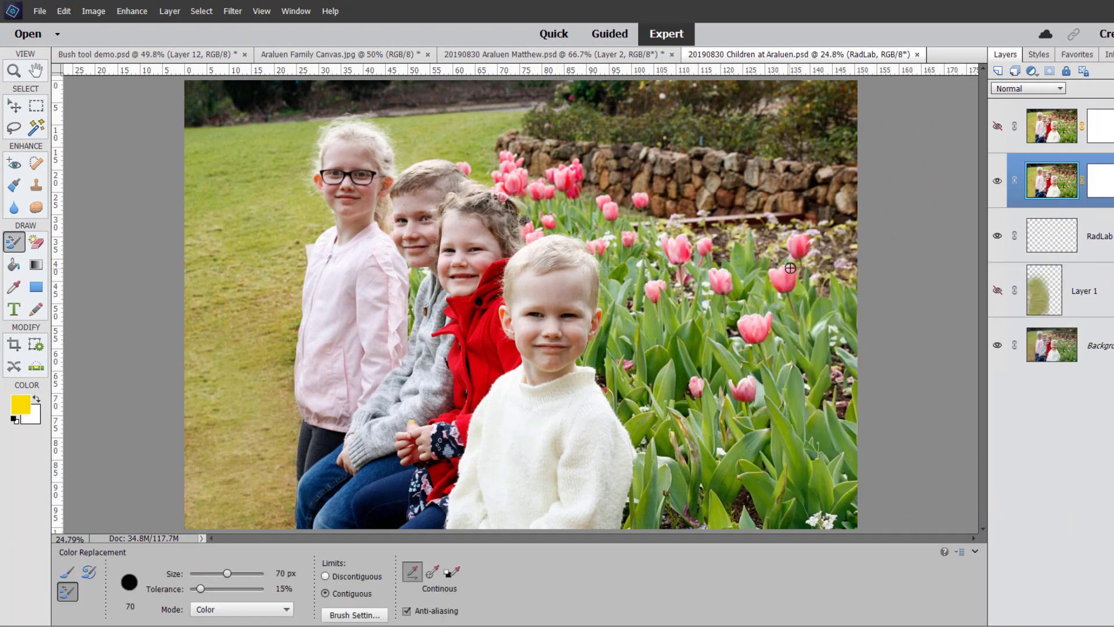
# Recolour the pink tulips on the right orange-yellow, including the one nearest the boy.
pyautogui.moveTo(790, 268); pyautogui.dragTo(787, 286)
pyautogui.moveTo(792, 290); pyautogui.dragTo(784, 292)
pyautogui.moveTo(807, 240); pyautogui.dragTo(800, 253)
pyautogui.moveTo(765, 332)
pyautogui.mouseDown()
pyautogui.moveTo(770, 318)
pyautogui.moveTo(754, 339)
pyautogui.moveTo(767, 316)
pyautogui.moveTo(763, 339)
pyautogui.moveTo(747, 336)
pyautogui.mouseUp()
pyautogui.moveTo(743, 386)
pyautogui.mouseDown()
pyautogui.moveTo(748, 399)
pyautogui.moveTo(727, 386)
pyautogui.moveTo(732, 397)
pyautogui.moveTo(700, 389)
pyautogui.moveTo(697, 398)
pyautogui.mouseUp()
pyautogui.moveTo(726, 274)
pyautogui.mouseDown()
pyautogui.moveTo(716, 272)
pyautogui.moveTo(718, 286)
pyautogui.moveTo(709, 273)
pyautogui.moveTo(726, 287)
pyautogui.mouseUp()
pyautogui.moveTo(659, 299); pyautogui.dragTo(655, 293)
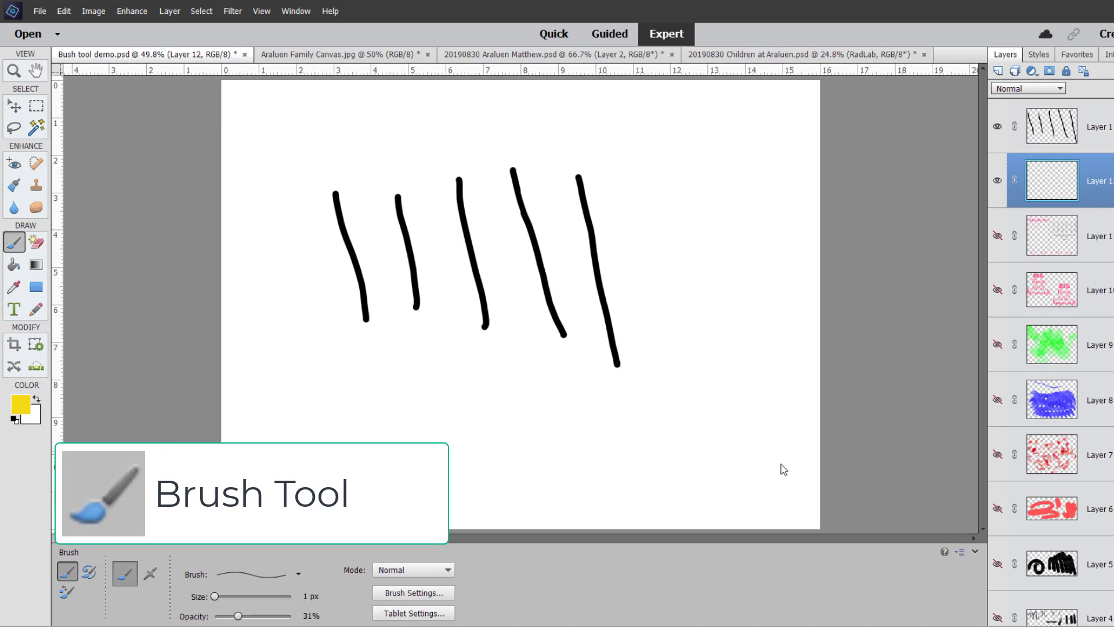
# Show the plan-and-doors layer, hide black strokes, fit the boy photo, then reselect Color Replacement in the children photo.
pyautogui.click(1013, 236)
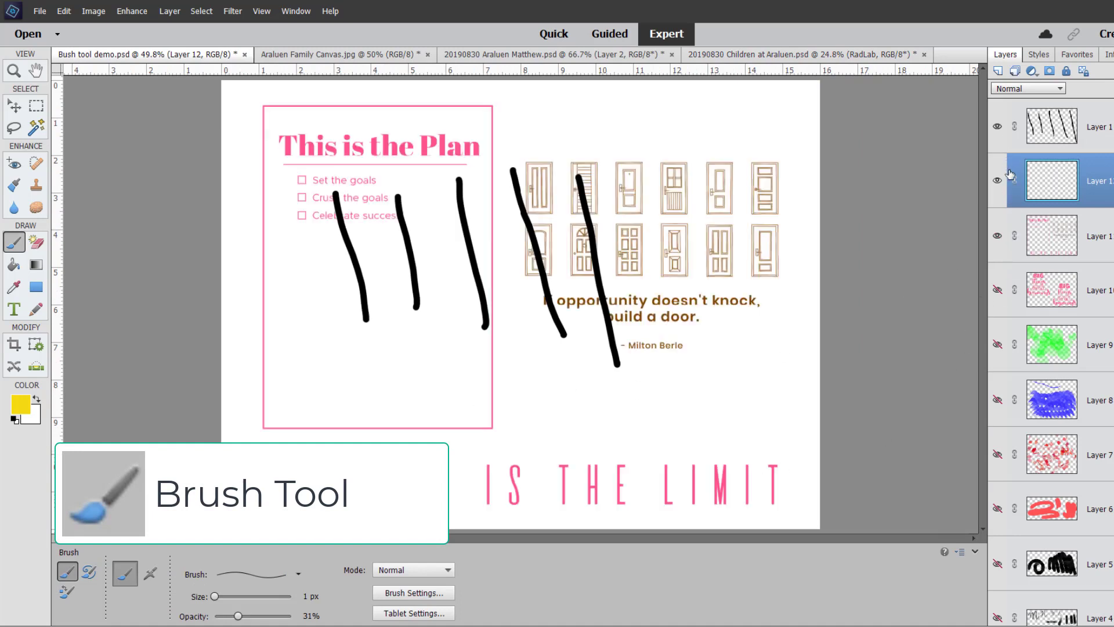
pyautogui.click(998, 127)
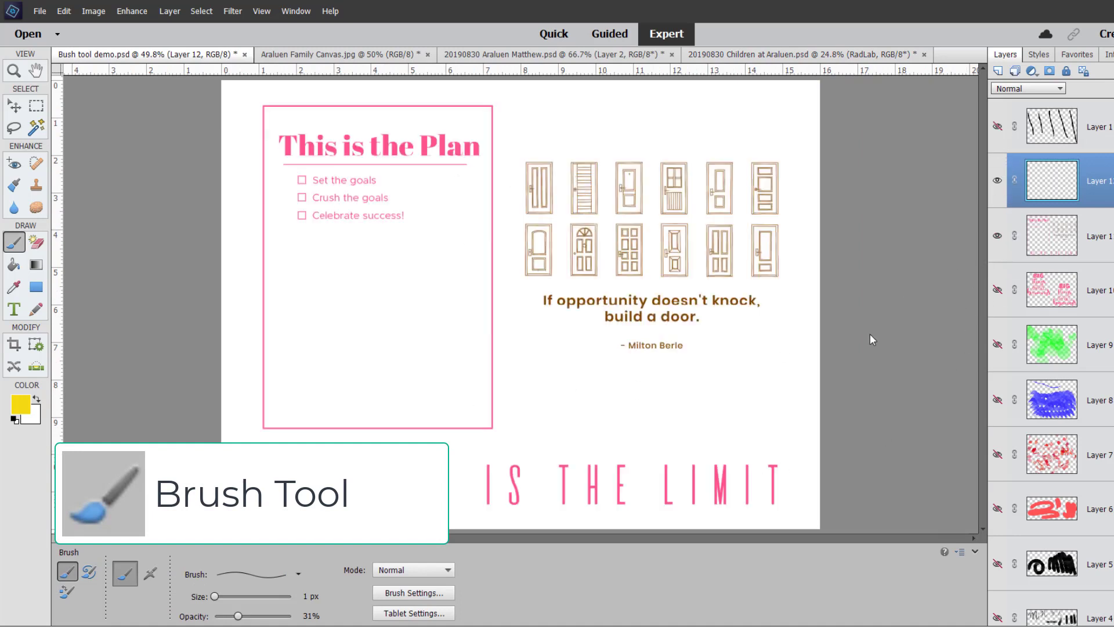
pyautogui.click(551, 54)
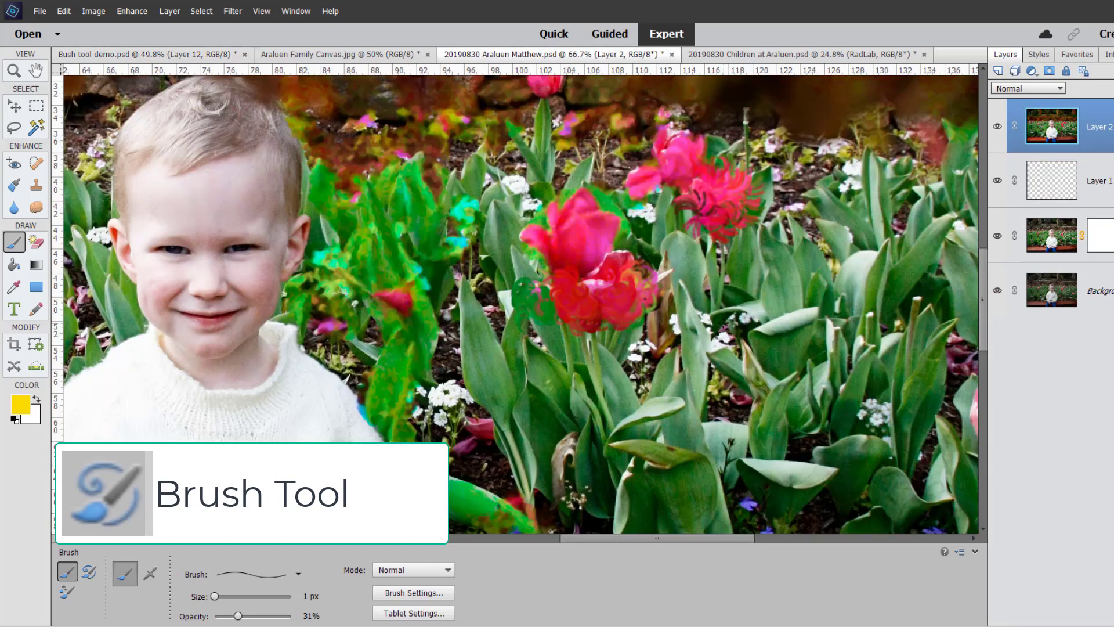
pyautogui.hotkey('ctrl', '0')
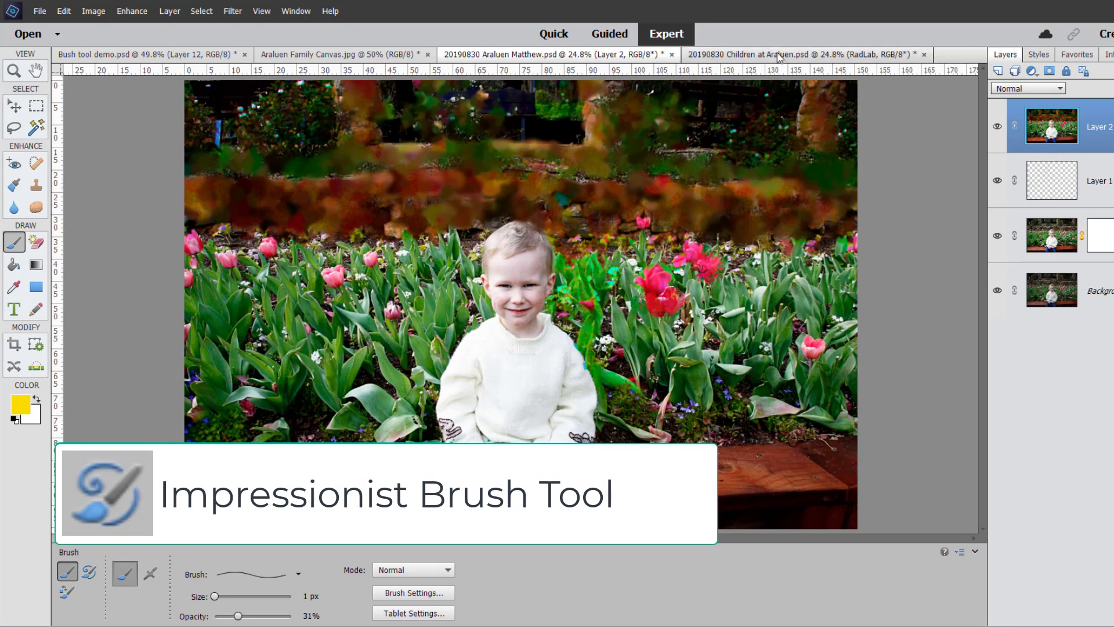
pyautogui.click(801, 54)
pyautogui.click(66, 591)
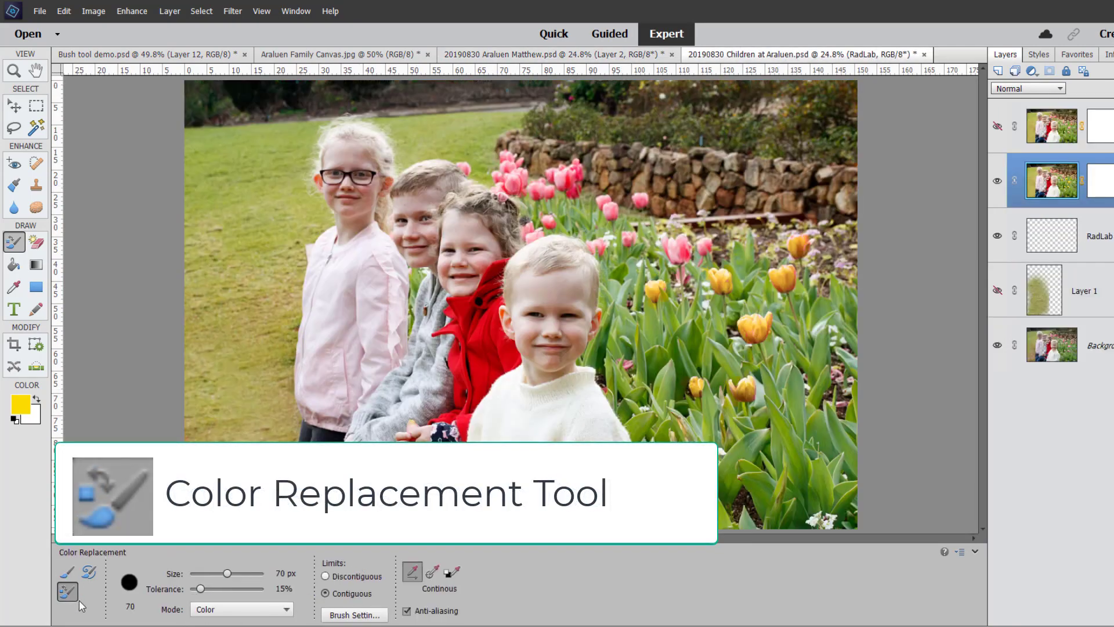